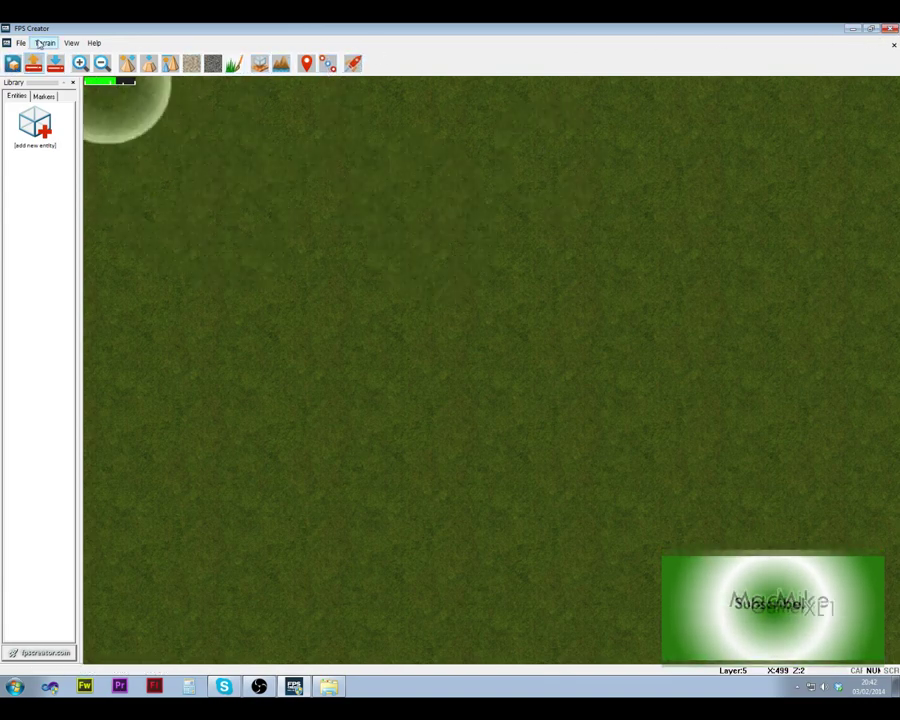
Step: Look through the available editor commands and browse the library's player, light and zone markers
{"action": "left_click", "coordinate": [20, 43]}
{"action": "mouse_move", "coordinate": [45, 43]}
{"action": "mouse_move", "coordinate": [72, 46]}
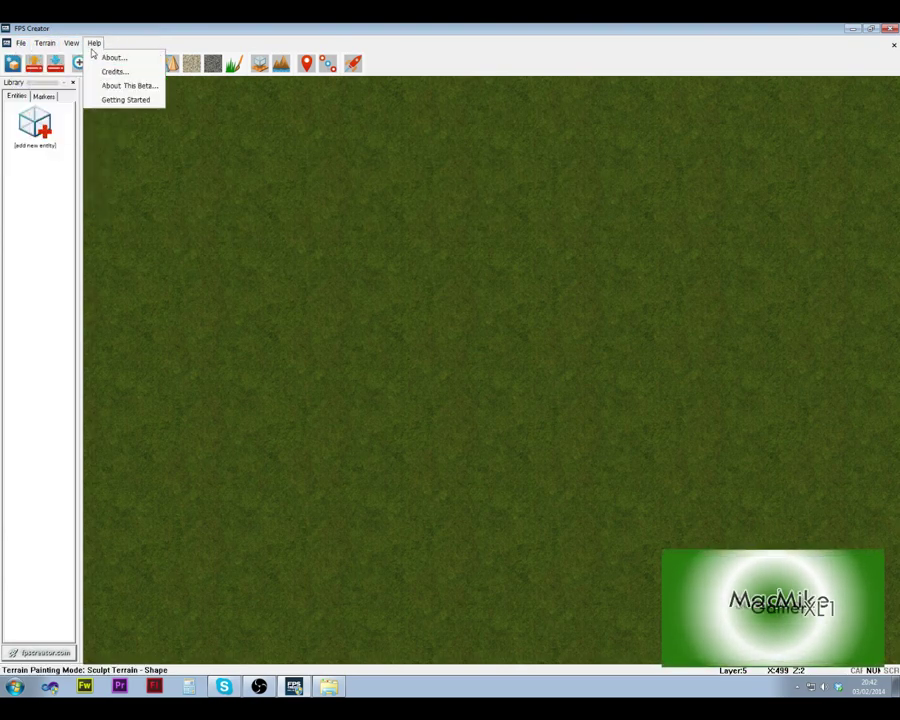
{"action": "left_click", "coordinate": [43, 96]}
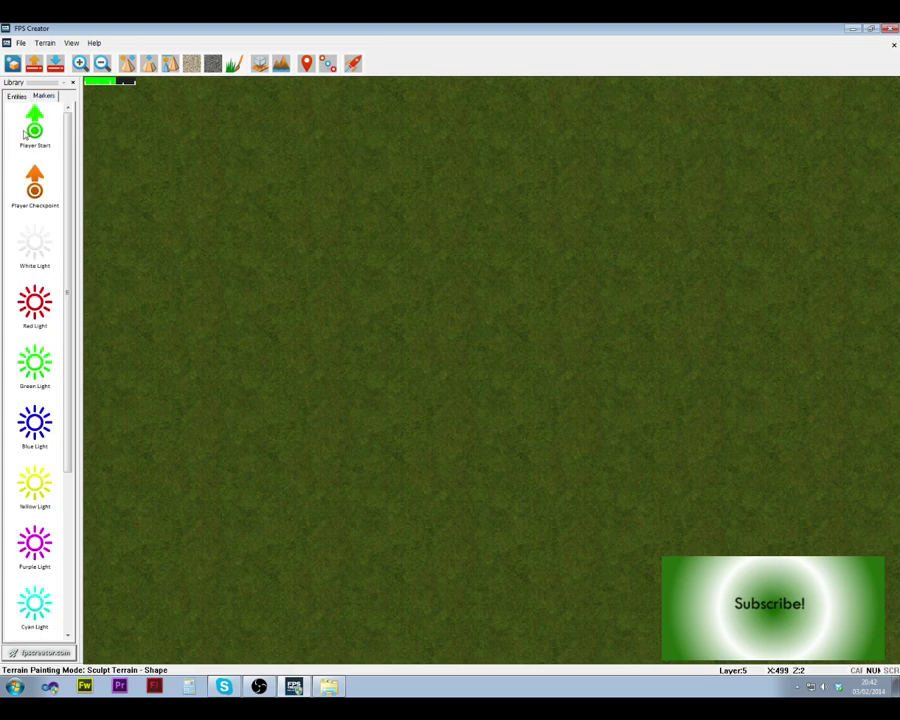
{"action": "scroll", "coordinate": [90, 443], "scroll_direction": "down", "scroll_amount": 3}
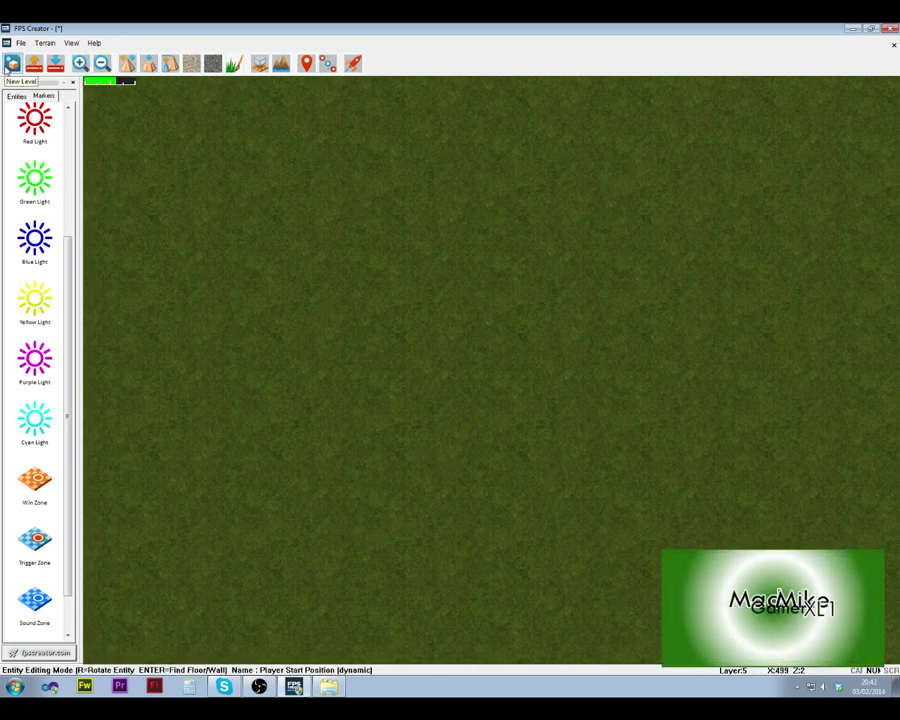
{"action": "left_click", "coordinate": [102, 63]}
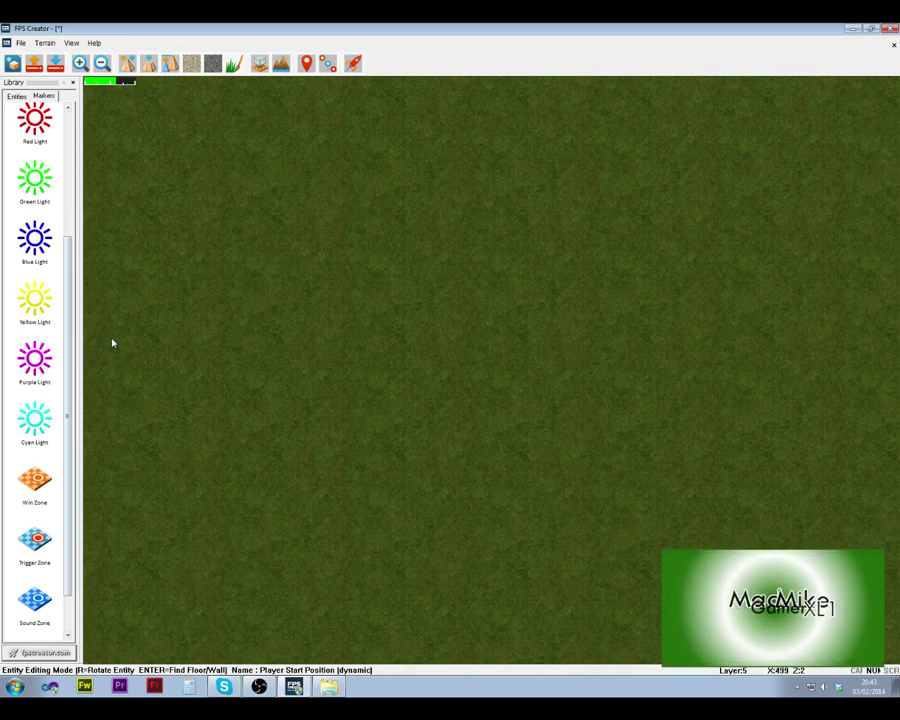
{"action": "left_click_drag", "start_coordinate": [67, 309], "coordinate": [60, 167]}
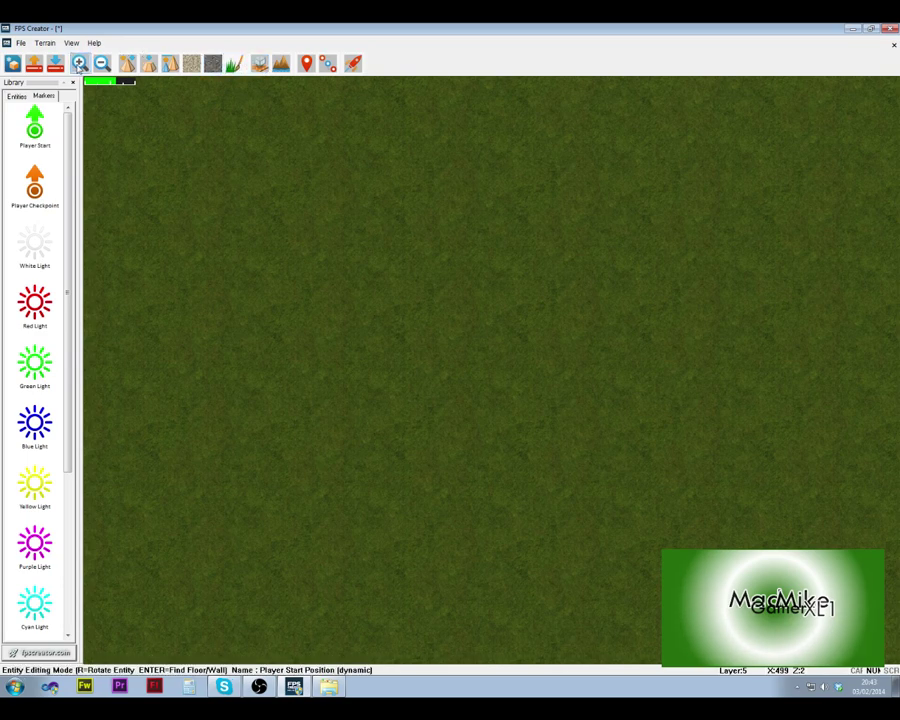
Step: Activate the Sculpt Terrain Shape mode and adjust the circular brush through several sizes, ending with a fairly small one
{"action": "left_click", "coordinate": [127, 64]}
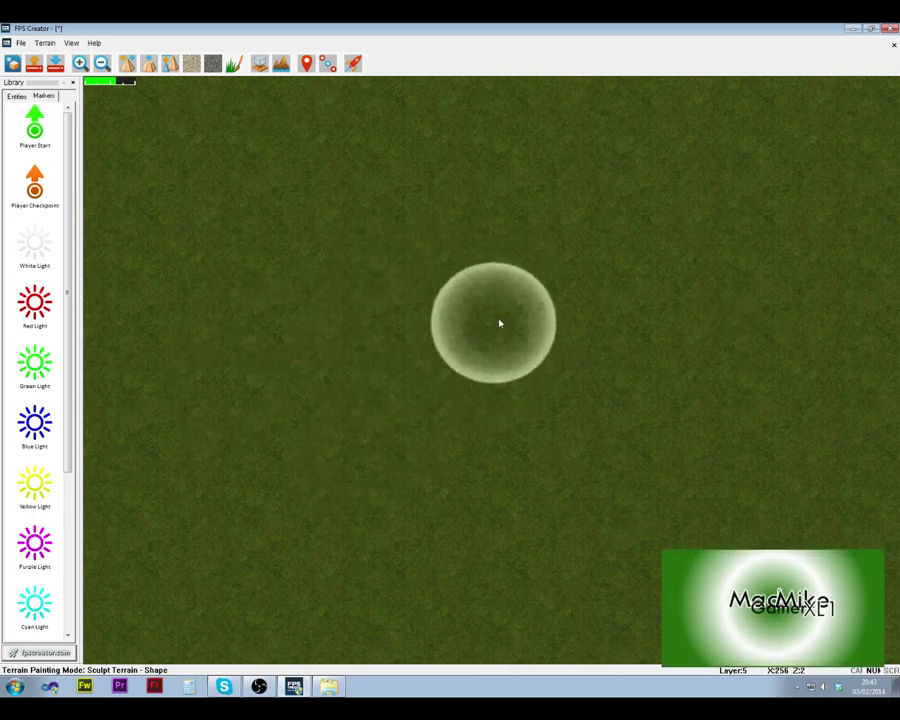
{"action": "key", "text": "bracketright"}
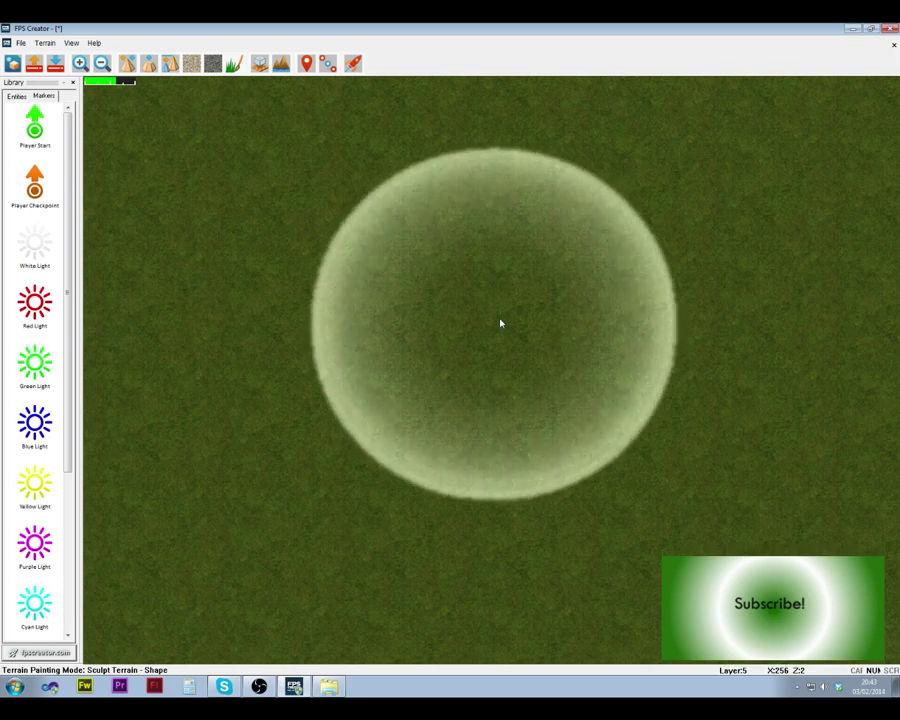
{"action": "scroll", "coordinate": [500, 323], "scroll_direction": "up", "scroll_amount": 5}
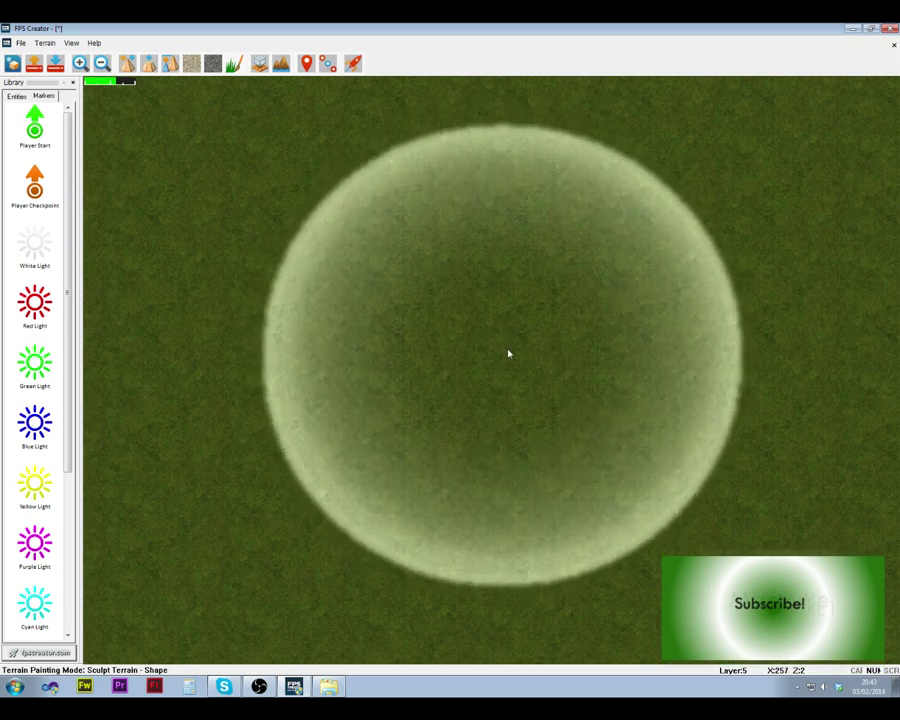
{"action": "scroll", "coordinate": [508, 353], "scroll_direction": "down", "scroll_amount": 8}
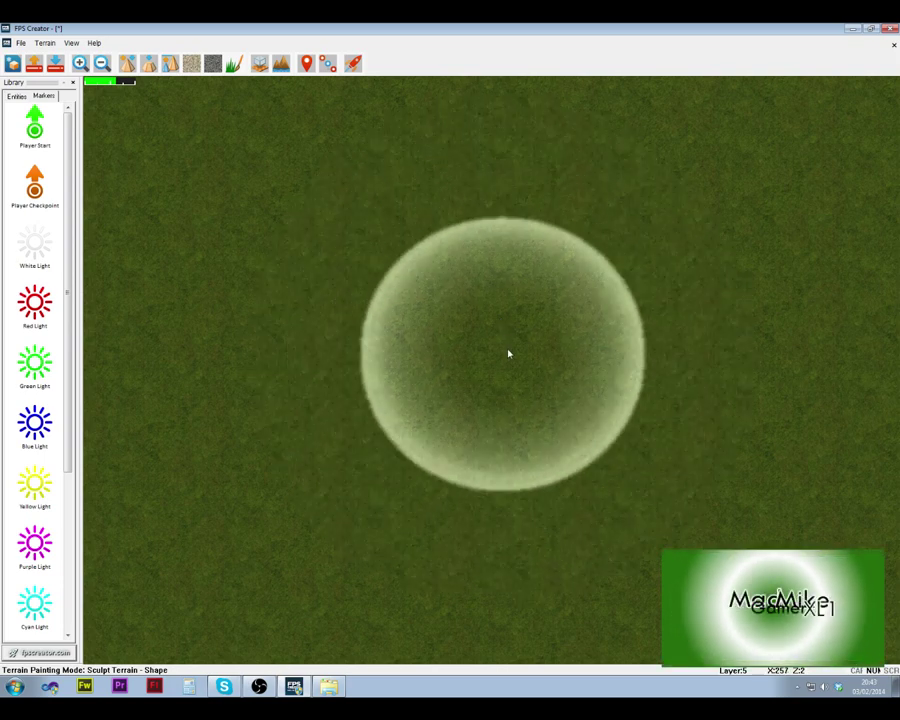
{"action": "scroll", "coordinate": [508, 353], "scroll_direction": "down", "scroll_amount": 2}
{"action": "scroll", "coordinate": [508, 353], "scroll_direction": "up", "scroll_amount": 7}
{"action": "scroll", "coordinate": [508, 353], "scroll_direction": "down", "scroll_amount": 8}
{"action": "scroll", "coordinate": [508, 353], "scroll_direction": "up", "scroll_amount": 4}
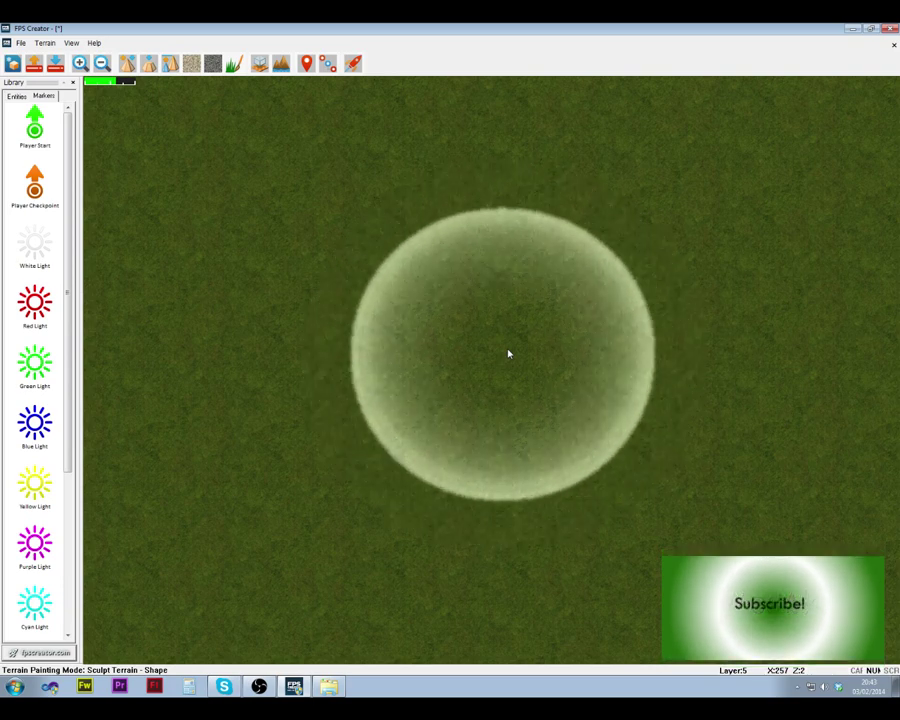
{"action": "scroll", "coordinate": [508, 353], "scroll_direction": "up", "scroll_amount": 4}
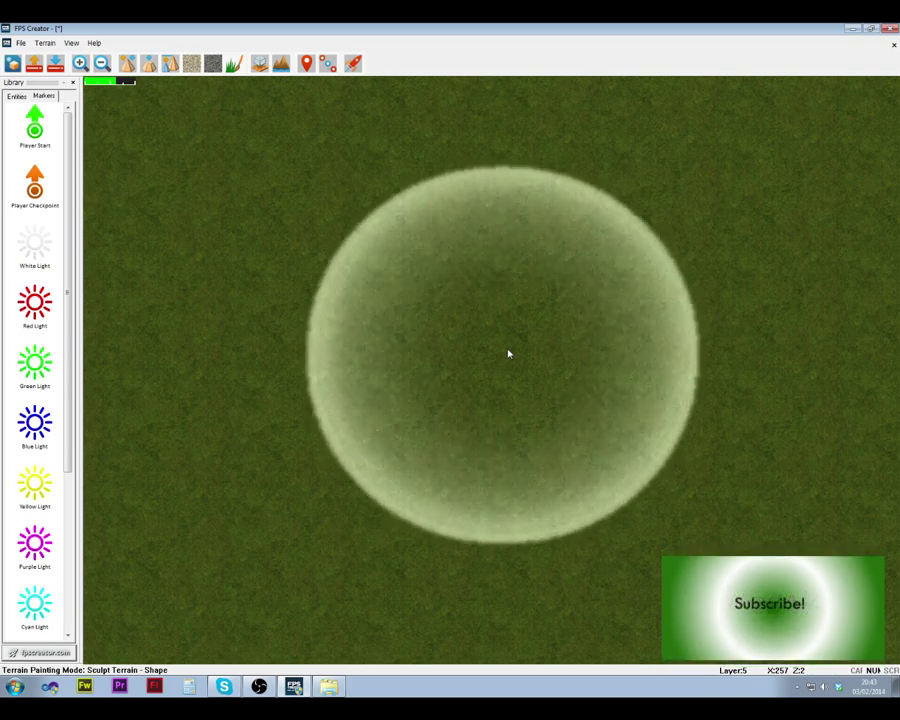
{"action": "scroll", "coordinate": [508, 353], "scroll_direction": "down", "scroll_amount": 1}
{"action": "scroll", "coordinate": [508, 353], "scroll_direction": "up", "scroll_amount": 7}
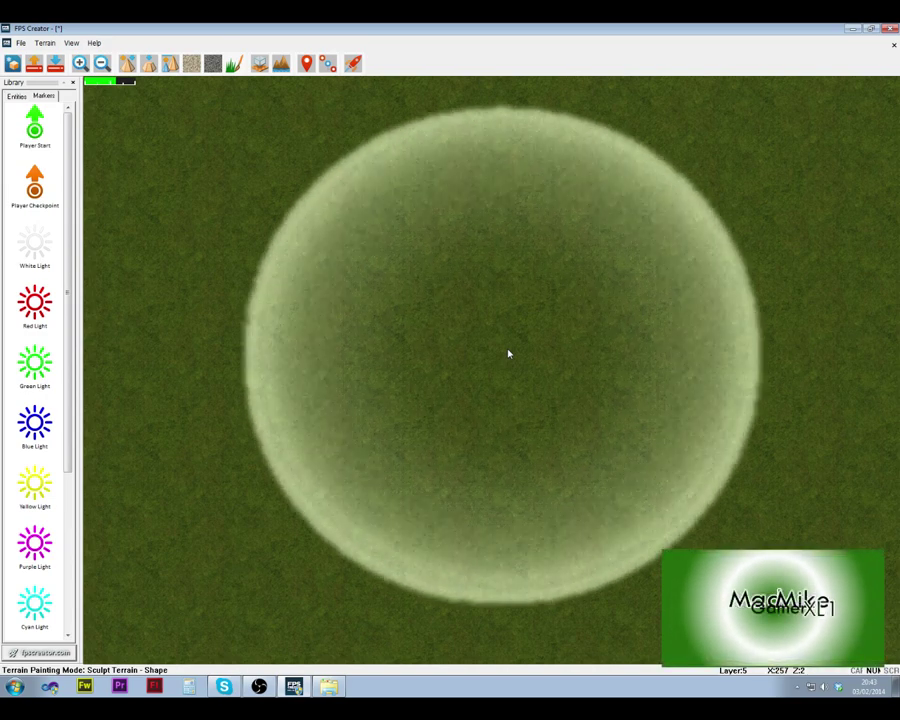
{"action": "scroll", "coordinate": [508, 353], "scroll_direction": "down", "scroll_amount": 9}
{"action": "scroll", "coordinate": [508, 353], "scroll_direction": "down", "scroll_amount": 11}
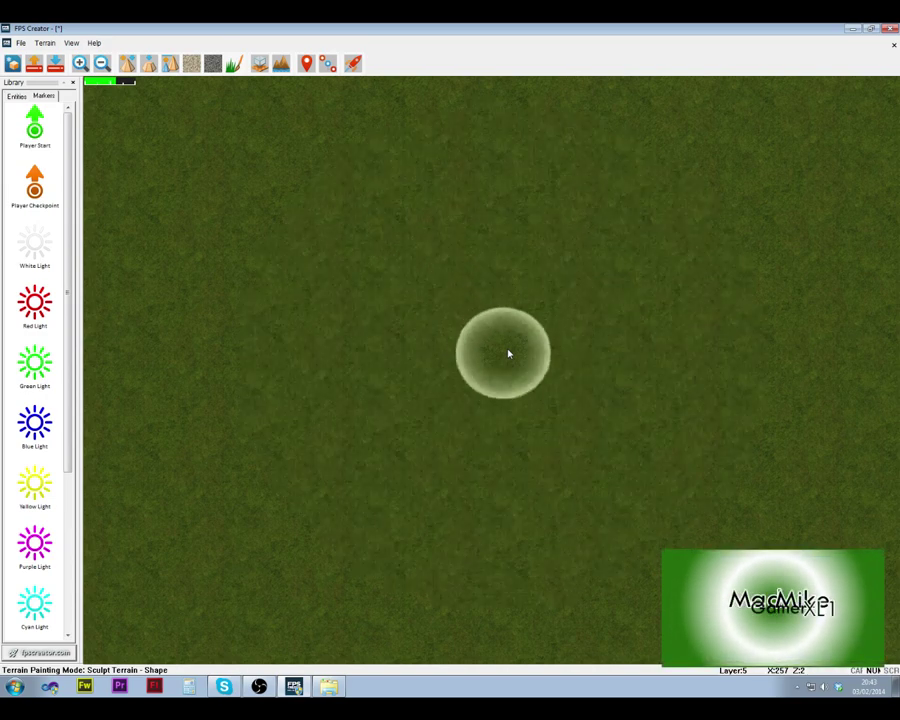
{"action": "scroll", "coordinate": [508, 353], "scroll_direction": "up", "scroll_amount": 18}
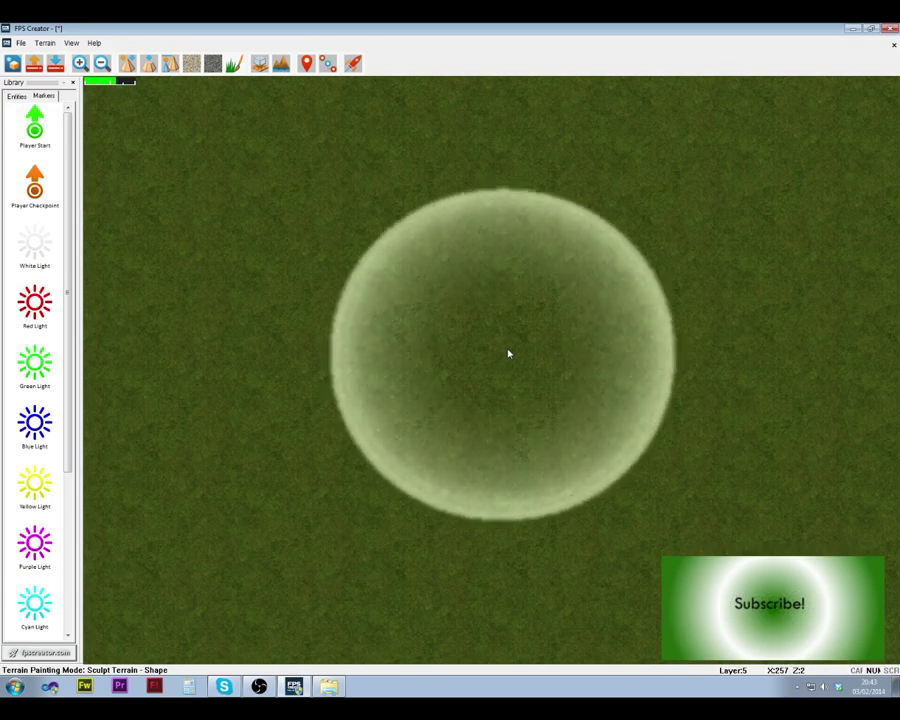
{"action": "scroll", "coordinate": [508, 353], "scroll_direction": "down", "scroll_amount": 4}
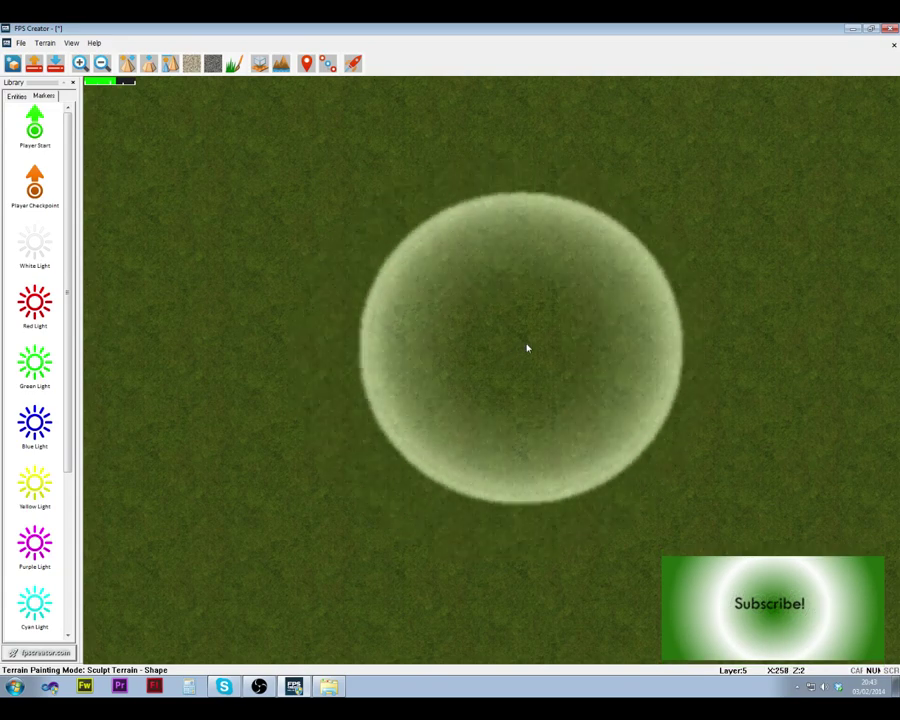
{"action": "scroll", "coordinate": [527, 348], "scroll_direction": "down", "scroll_amount": 7}
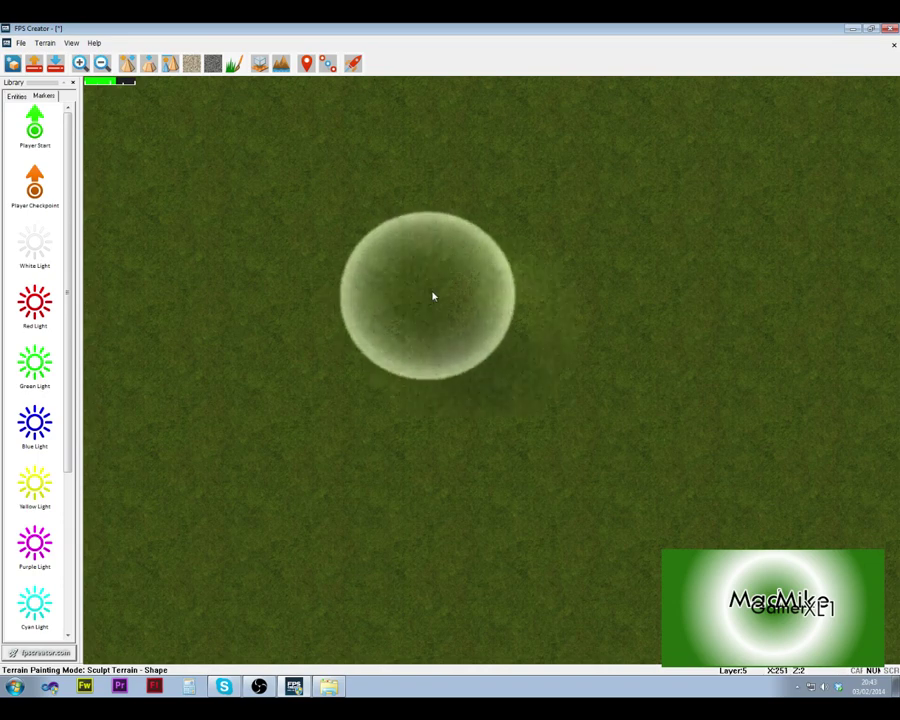
Step: Sculpt a steep rocky mountain with low grassy ridges around it in the middle of the flat terrain
{"action": "left_click_drag", "start_coordinate": [434, 295], "coordinate": [530, 325]}
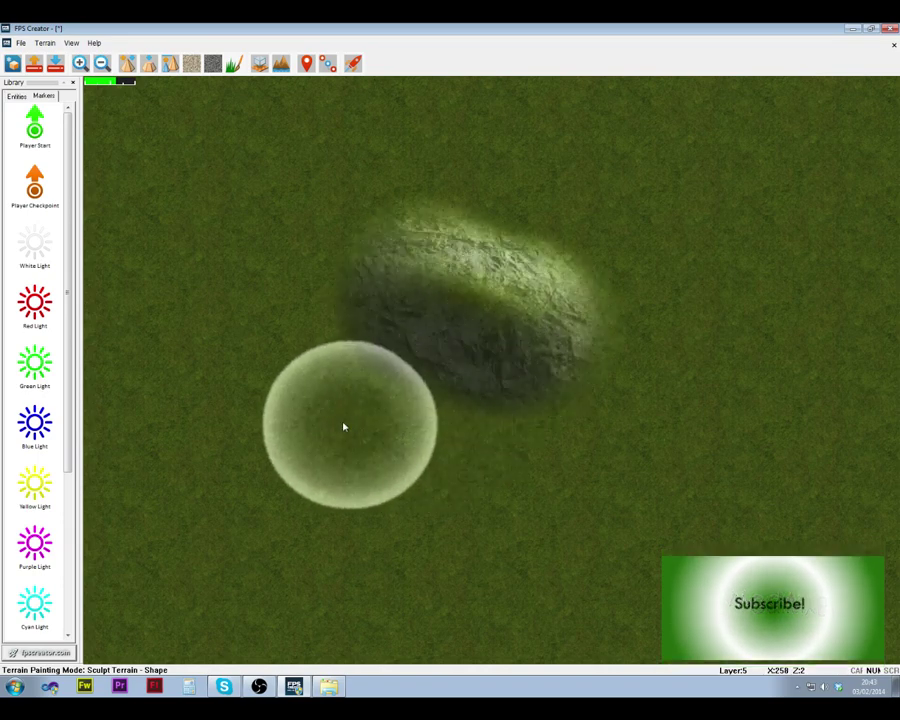
{"action": "mouse_move", "coordinate": [340, 426]}
{"action": "left_mouse_down"}
{"action": "mouse_move", "coordinate": [487, 458]}
{"action": "mouse_move", "coordinate": [607, 398]}
{"action": "mouse_move", "coordinate": [456, 342]}
{"action": "mouse_move", "coordinate": [460, 402]}
{"action": "mouse_move", "coordinate": [349, 372]}
{"action": "mouse_move", "coordinate": [506, 305]}
{"action": "mouse_move", "coordinate": [585, 171]}
{"action": "mouse_move", "coordinate": [798, 393]}
{"action": "mouse_move", "coordinate": [785, 425]}
{"action": "left_mouse_up"}
{"action": "left_click_drag", "start_coordinate": [214, 544], "coordinate": [190, 500]}
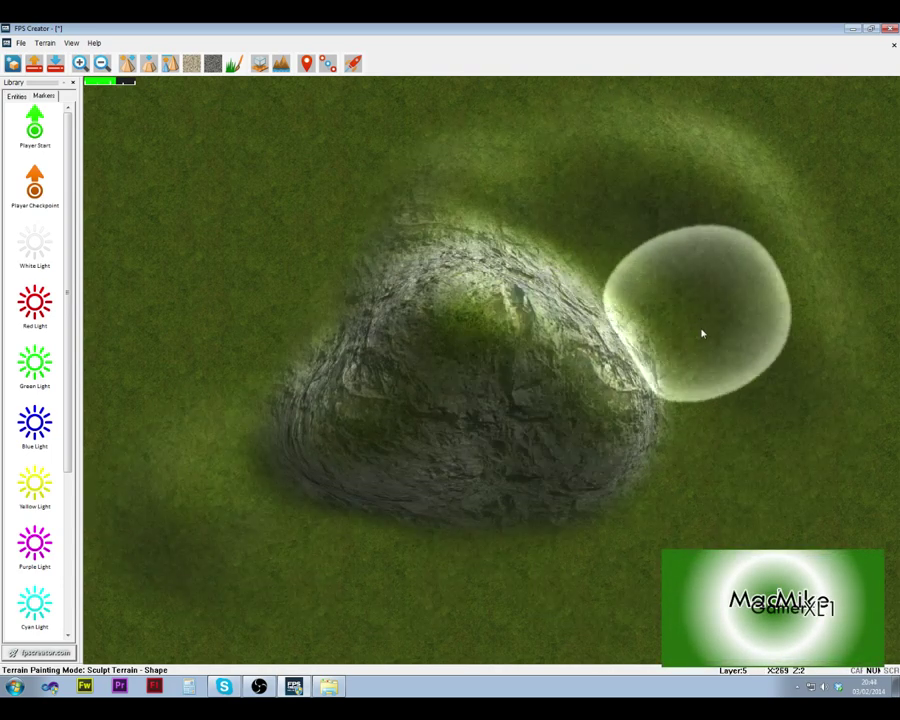
{"action": "mouse_move", "coordinate": [680, 357]}
{"action": "left_mouse_down"}
{"action": "mouse_move", "coordinate": [627, 267]}
{"action": "mouse_move", "coordinate": [374, 235]}
{"action": "mouse_move", "coordinate": [287, 333]}
{"action": "mouse_move", "coordinate": [325, 493]}
{"action": "mouse_move", "coordinate": [615, 488]}
{"action": "mouse_move", "coordinate": [275, 283]}
{"action": "mouse_move", "coordinate": [617, 402]}
{"action": "mouse_move", "coordinate": [743, 478]}
{"action": "mouse_move", "coordinate": [518, 566]}
{"action": "mouse_move", "coordinate": [245, 492]}
{"action": "mouse_move", "coordinate": [240, 420]}
{"action": "mouse_move", "coordinate": [530, 455]}
{"action": "mouse_move", "coordinate": [550, 592]}
{"action": "left_mouse_up"}
{"action": "key", "text": "w"}
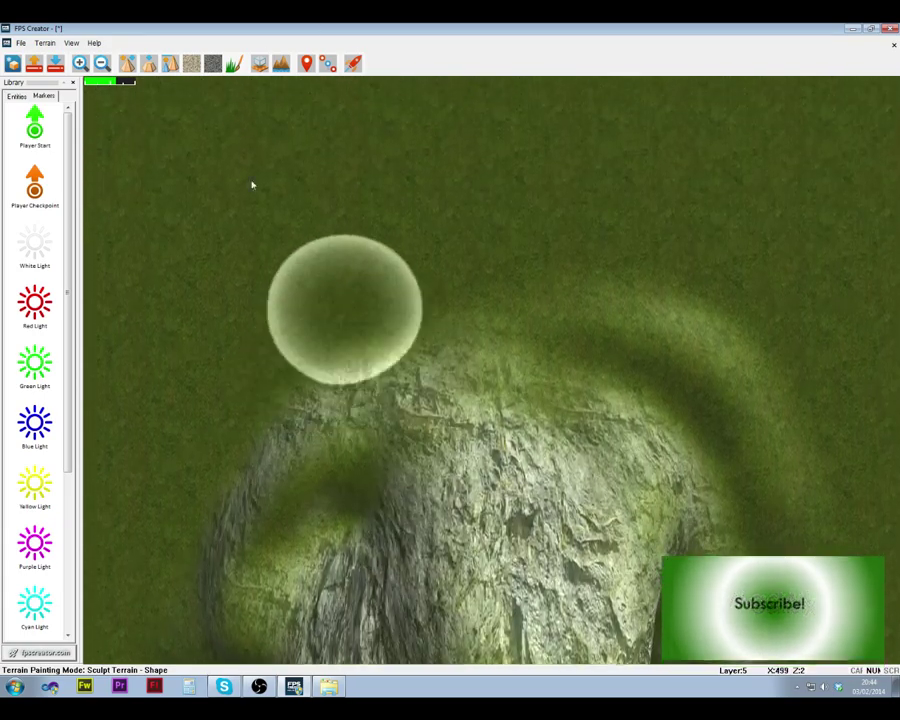
{"action": "left_click_drag", "start_coordinate": [500, 560], "coordinate": [510, 485]}
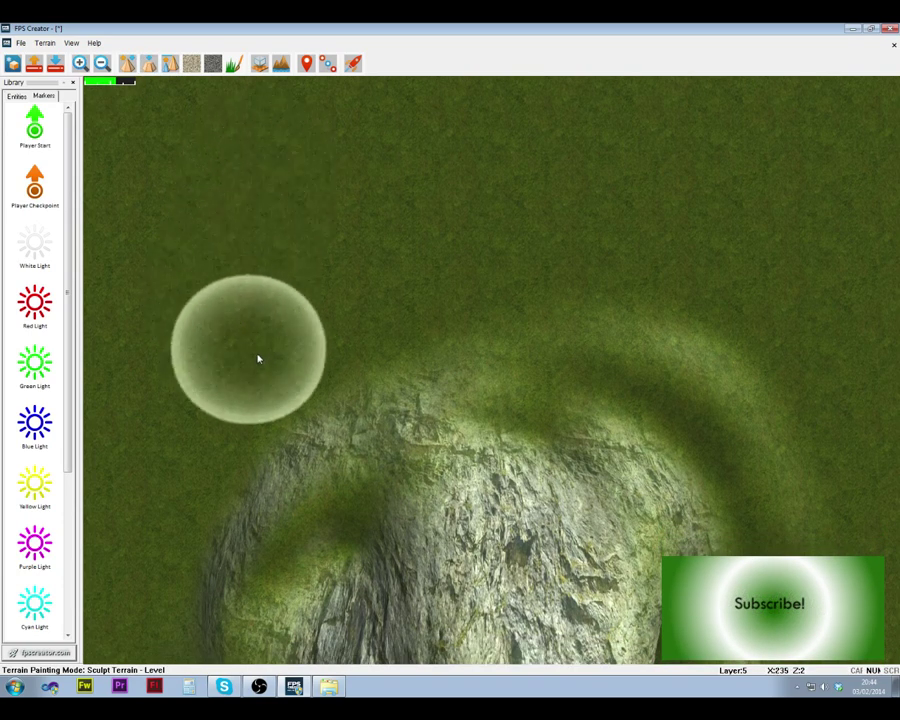
Step: Flatten the north-western side of the mountain to ground height with the Level sculpting mode
{"action": "mouse_move", "coordinate": [259, 360]}
{"action": "left_mouse_down"}
{"action": "mouse_move", "coordinate": [303, 418]}
{"action": "mouse_move", "coordinate": [352, 436]}
{"action": "mouse_move", "coordinate": [398, 408]}
{"action": "mouse_move", "coordinate": [346, 468]}
{"action": "mouse_move", "coordinate": [400, 482]}
{"action": "mouse_move", "coordinate": [418, 460]}
{"action": "mouse_move", "coordinate": [365, 511]}
{"action": "left_mouse_up"}
{"action": "key", "text": "s"}
{"action": "key", "text": "a"}
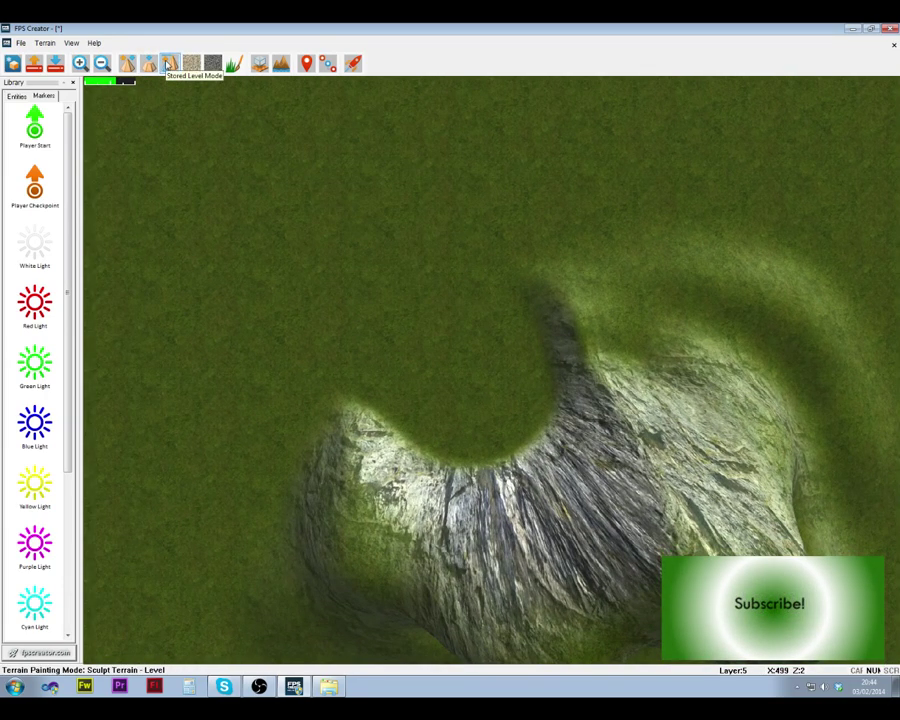
Step: Carve a small water-filled hollow at the mountain's western tip with the Stored Level sculpting mode
{"action": "key", "text": "3"}
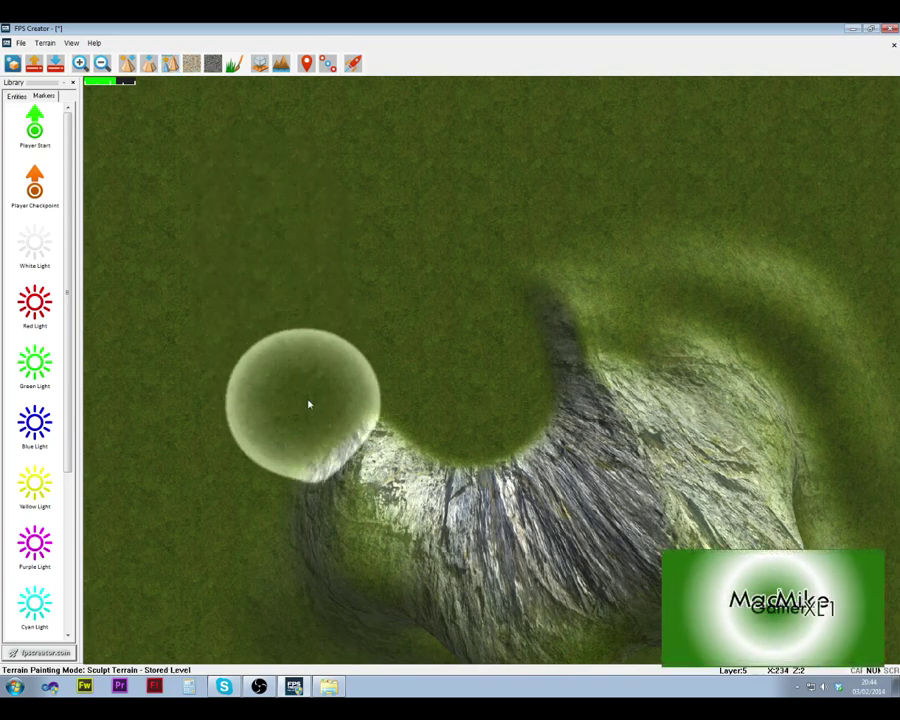
{"action": "key", "text": "s"}
{"action": "mouse_move", "coordinate": [311, 404]}
{"action": "left_mouse_down"}
{"action": "mouse_move", "coordinate": [375, 400]}
{"action": "mouse_move", "coordinate": [345, 458]}
{"action": "mouse_move", "coordinate": [362, 437]}
{"action": "mouse_move", "coordinate": [408, 462]}
{"action": "mouse_move", "coordinate": [402, 531]}
{"action": "mouse_move", "coordinate": [292, 369]}
{"action": "mouse_move", "coordinate": [295, 571]}
{"action": "mouse_move", "coordinate": [392, 581]}
{"action": "left_mouse_up"}
{"action": "key", "text": "w"}
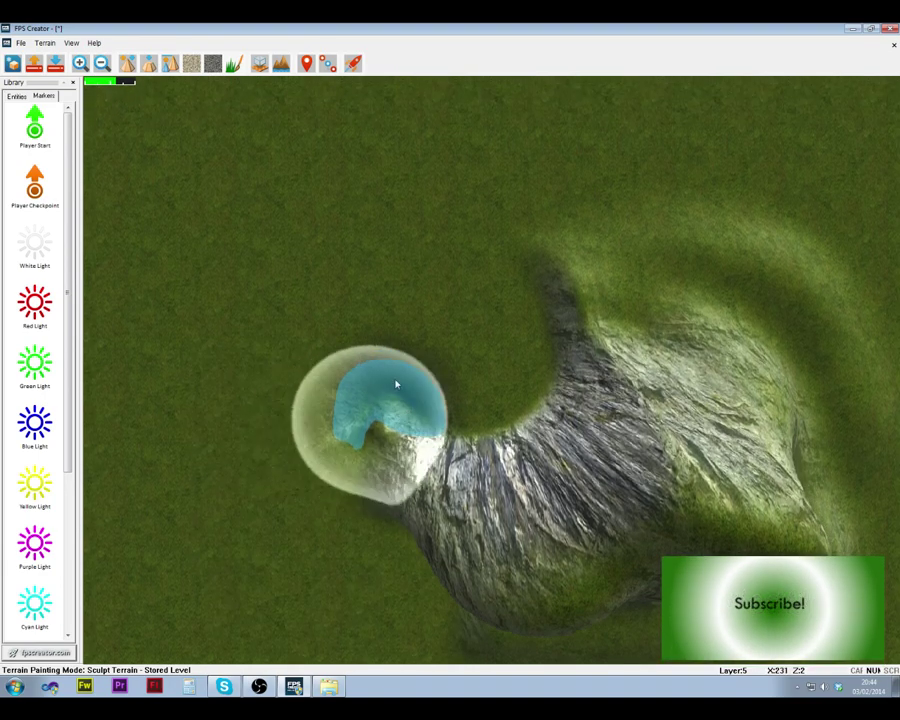
Step: Paint a paved path in a closed loop around the mountain and the pool
{"action": "scroll", "coordinate": [483, 222], "scroll_direction": "down", "scroll_amount": 1}
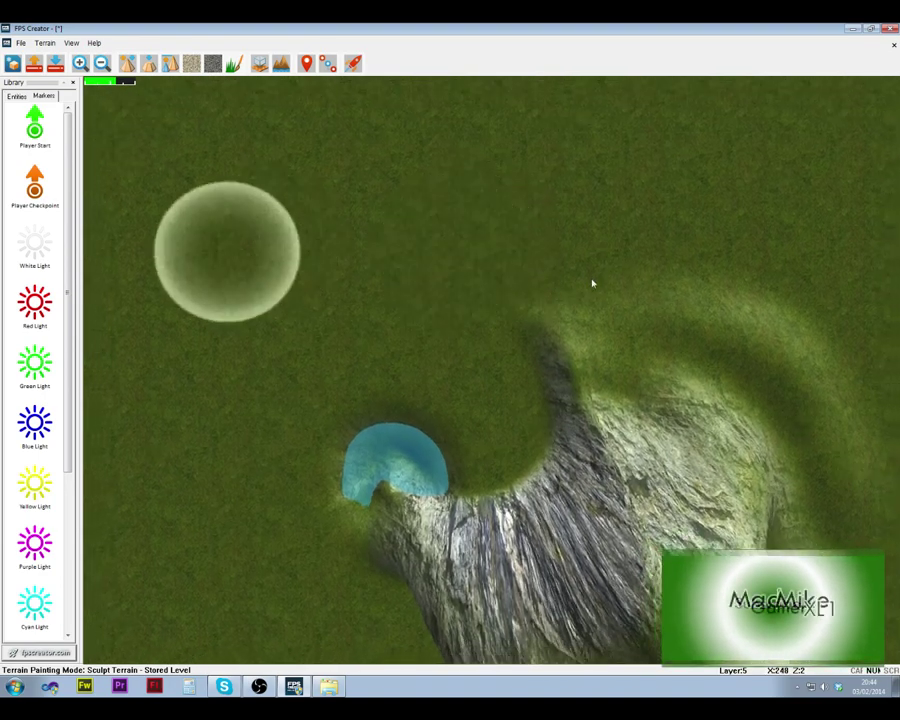
{"action": "left_click", "coordinate": [190, 65]}
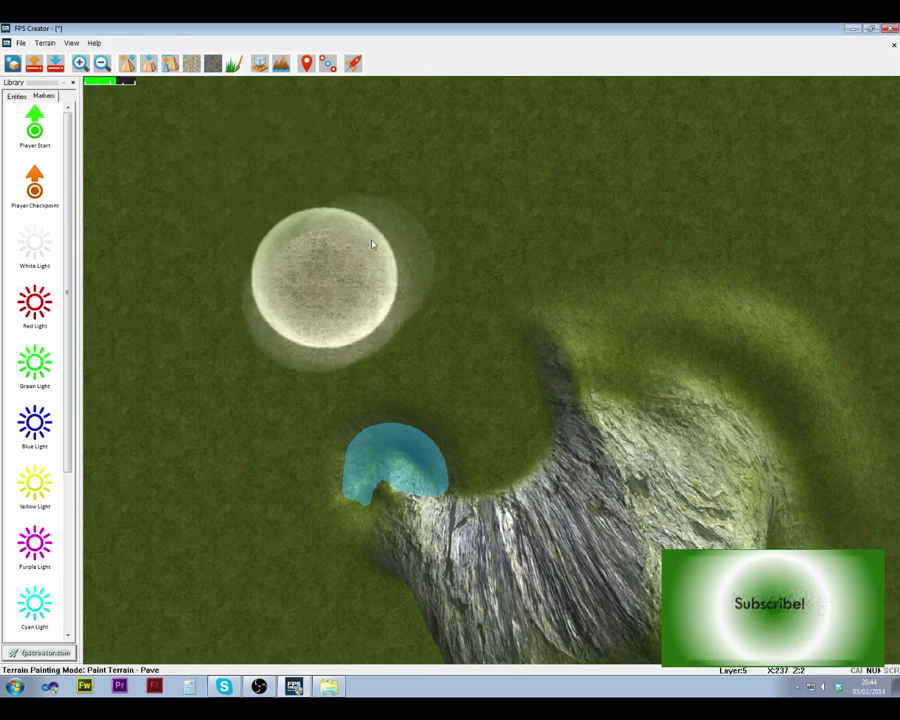
{"action": "mouse_move", "coordinate": [331, 268]}
{"action": "left_mouse_down"}
{"action": "mouse_move", "coordinate": [452, 197]}
{"action": "mouse_move", "coordinate": [544, 206]}
{"action": "left_mouse_up"}
{"action": "key", "text": "Right"}
{"action": "scroll", "coordinate": [533, 210], "scroll_direction": "down", "scroll_amount": 1}
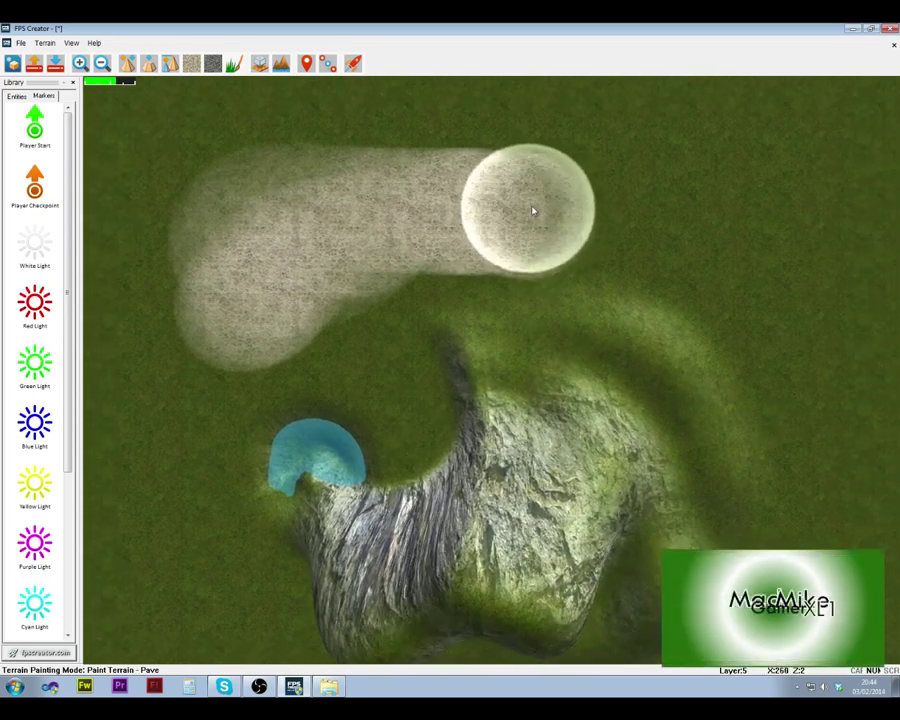
{"action": "scroll", "coordinate": [534, 212], "scroll_direction": "down", "scroll_amount": 3}
{"action": "scroll", "coordinate": [541, 230], "scroll_direction": "down", "scroll_amount": 1}
{"action": "scroll", "coordinate": [570, 281], "scroll_direction": "down", "scroll_amount": 3}
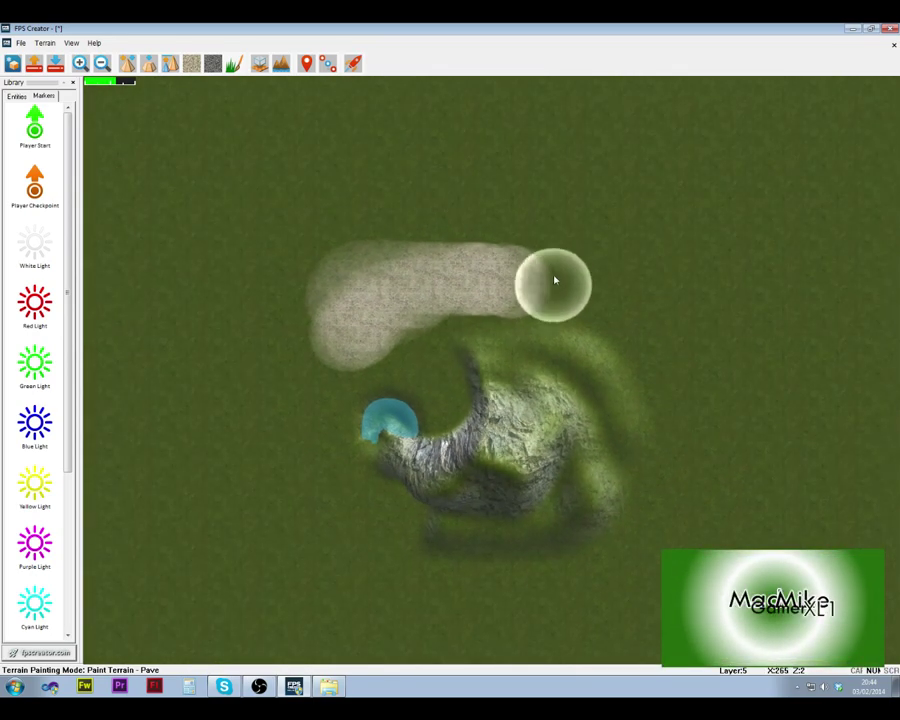
{"action": "mouse_move", "coordinate": [538, 295]}
{"action": "left_mouse_down"}
{"action": "mouse_move", "coordinate": [625, 313]}
{"action": "mouse_move", "coordinate": [663, 394]}
{"action": "left_mouse_up"}
{"action": "mouse_move", "coordinate": [638, 547]}
{"action": "left_mouse_down"}
{"action": "mouse_move", "coordinate": [478, 563]}
{"action": "mouse_move", "coordinate": [304, 462]}
{"action": "mouse_move", "coordinate": [327, 317]}
{"action": "mouse_move", "coordinate": [348, 472]}
{"action": "mouse_move", "coordinate": [311, 389]}
{"action": "left_mouse_up"}
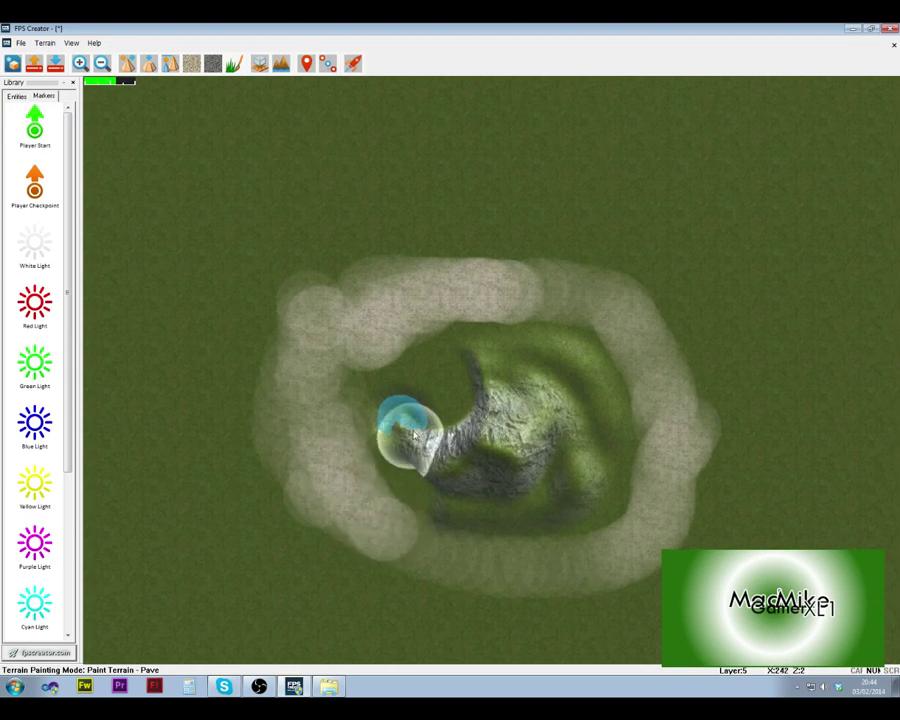
Step: Paint rock texture over the mountain and its lower southern slopes
{"action": "scroll", "coordinate": [427, 423], "scroll_direction": "up", "scroll_amount": 4}
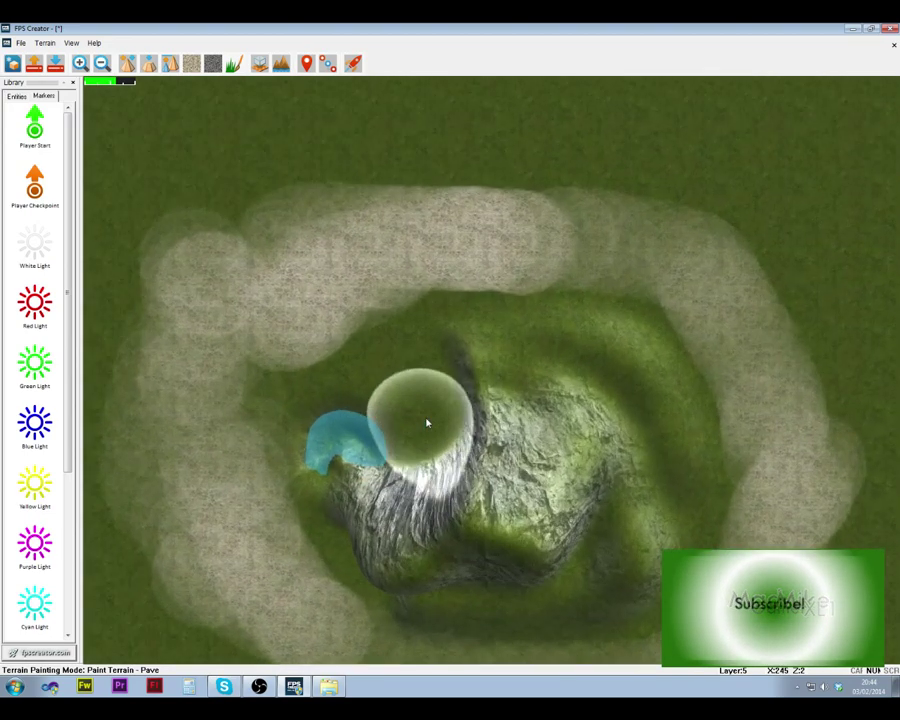
{"action": "scroll", "coordinate": [427, 421], "scroll_direction": "down", "scroll_amount": 3}
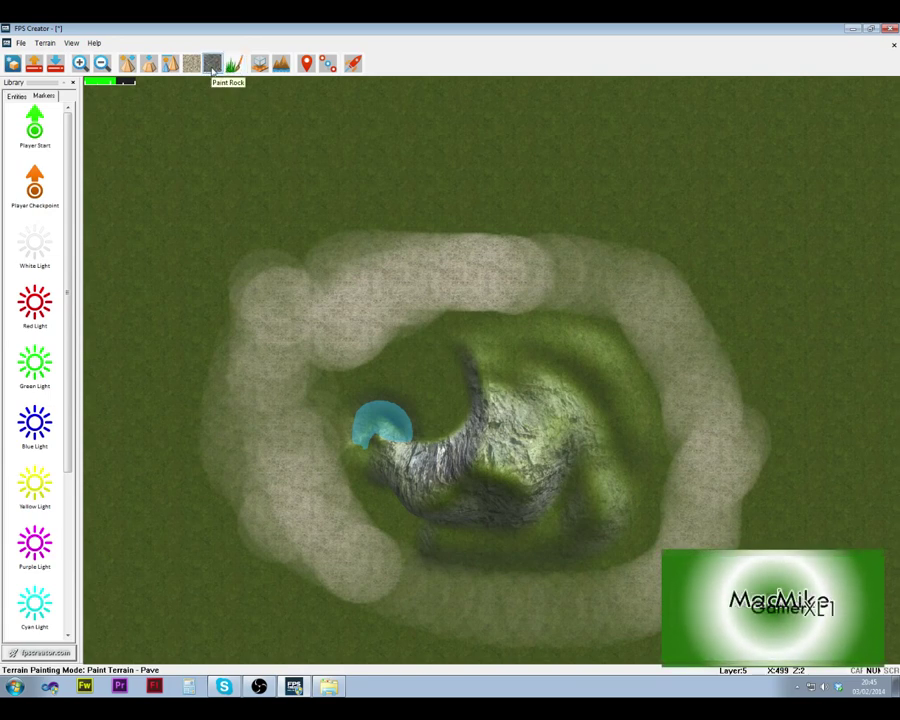
{"action": "left_click", "coordinate": [213, 70]}
{"action": "key", "text": "Down"}
{"action": "scroll", "coordinate": [446, 358], "scroll_direction": "up", "scroll_amount": 2}
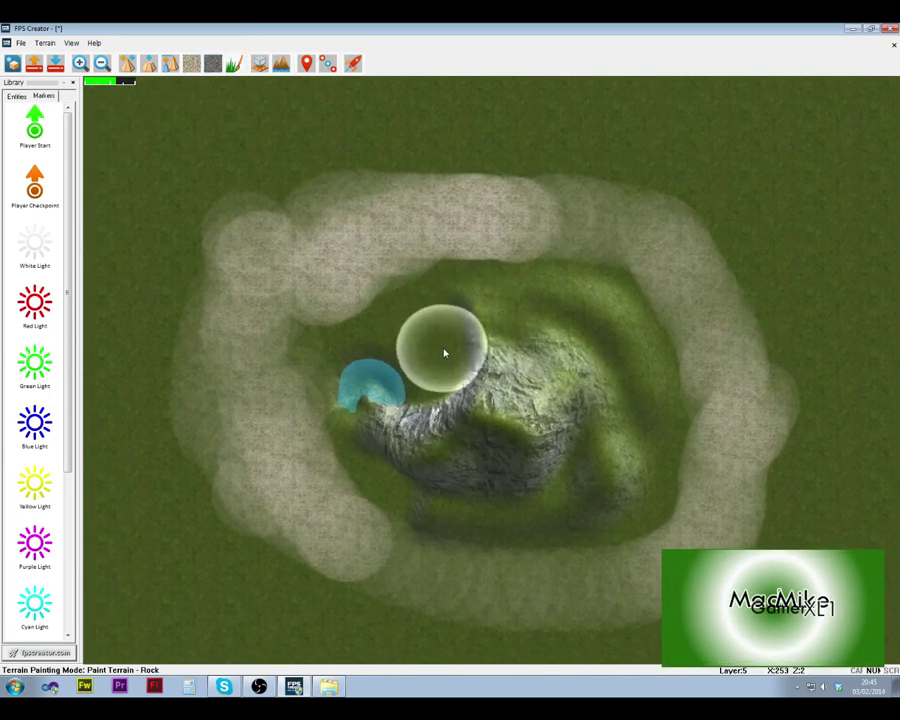
{"action": "scroll", "coordinate": [447, 353], "scroll_direction": "up", "scroll_amount": 1}
{"action": "key", "text": "Right"}
{"action": "mouse_move", "coordinate": [464, 354]}
{"action": "left_mouse_down"}
{"action": "mouse_move", "coordinate": [484, 398]}
{"action": "mouse_move", "coordinate": [554, 418]}
{"action": "mouse_move", "coordinate": [449, 479]}
{"action": "mouse_move", "coordinate": [372, 470]}
{"action": "mouse_move", "coordinate": [494, 450]}
{"action": "mouse_move", "coordinate": [522, 462]}
{"action": "mouse_move", "coordinate": [477, 435]}
{"action": "mouse_move", "coordinate": [466, 382]}
{"action": "mouse_move", "coordinate": [488, 398]}
{"action": "mouse_move", "coordinate": [492, 436]}
{"action": "mouse_move", "coordinate": [433, 441]}
{"action": "mouse_move", "coordinate": [372, 396]}
{"action": "mouse_move", "coordinate": [502, 340]}
{"action": "mouse_move", "coordinate": [489, 315]}
{"action": "left_mouse_up"}
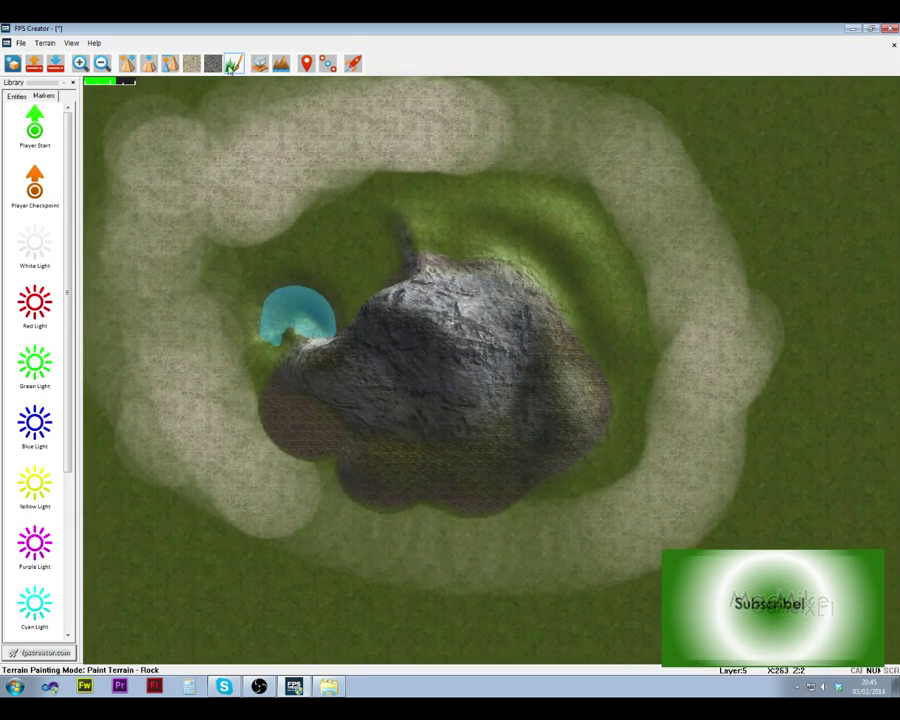
Step: Paint grass over the mountain and the slopes inside the paved loop, and switch to entity editing mode
{"action": "left_click", "coordinate": [233, 64]}
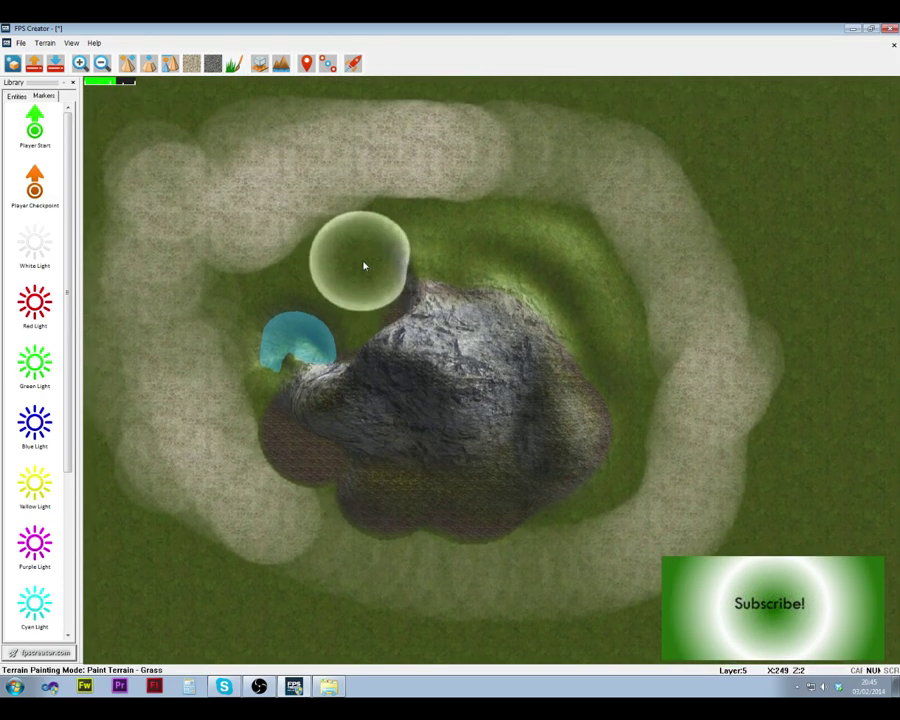
{"action": "mouse_move", "coordinate": [364, 266]}
{"action": "left_mouse_down"}
{"action": "mouse_move", "coordinate": [468, 245]}
{"action": "mouse_move", "coordinate": [525, 285]}
{"action": "mouse_move", "coordinate": [593, 405]}
{"action": "mouse_move", "coordinate": [454, 470]}
{"action": "mouse_move", "coordinate": [384, 420]}
{"action": "mouse_move", "coordinate": [438, 376]}
{"action": "mouse_move", "coordinate": [356, 488]}
{"action": "mouse_move", "coordinate": [325, 462]}
{"action": "mouse_move", "coordinate": [200, 283]}
{"action": "mouse_move", "coordinate": [198, 111]}
{"action": "mouse_move", "coordinate": [447, 219]}
{"action": "left_mouse_up"}
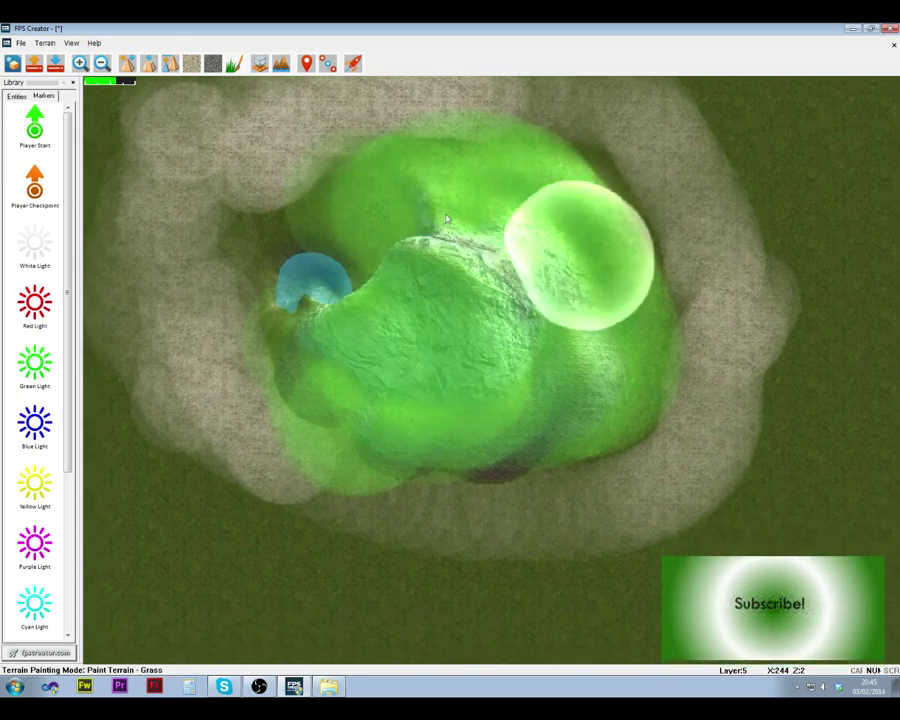
{"action": "left_click", "coordinate": [260, 64]}
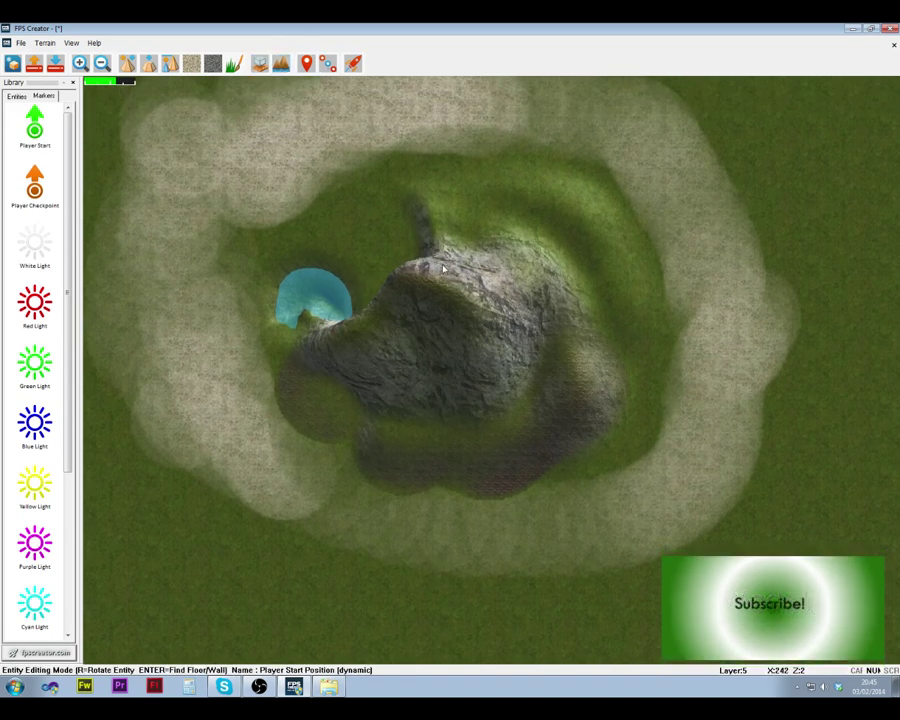
Step: Switch to terrain painting and back to entity editing mode, and show the Entities library
{"action": "left_click", "coordinate": [283, 65]}
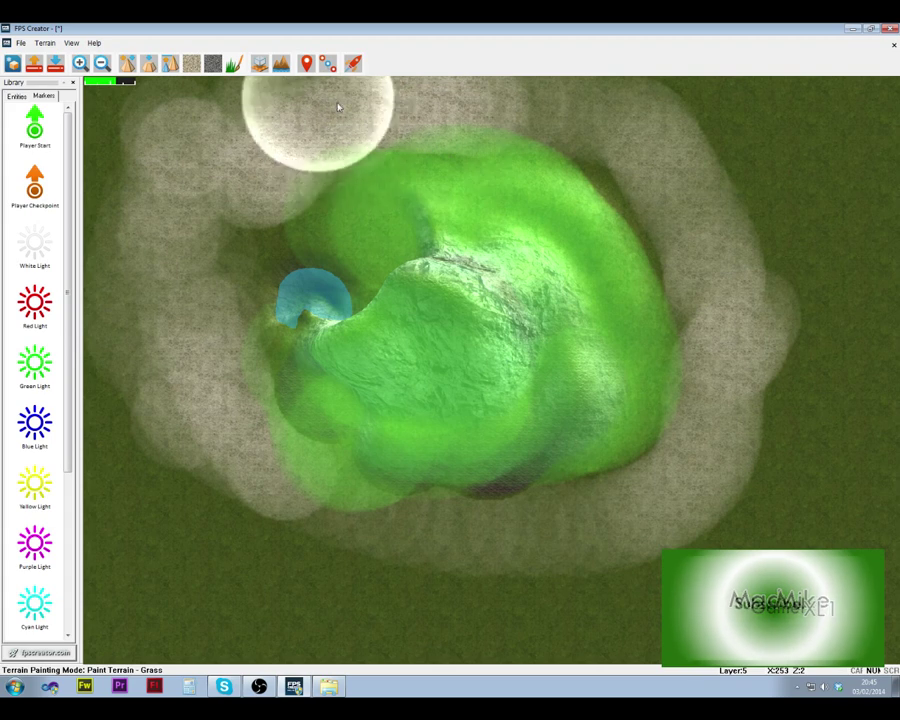
{"action": "left_click", "coordinate": [262, 68]}
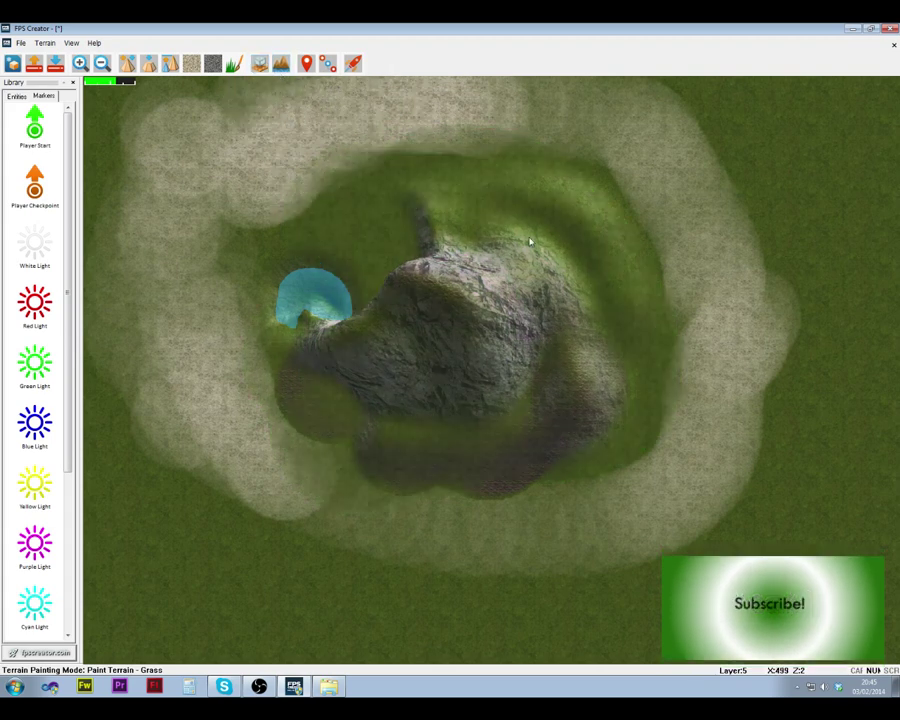
{"action": "left_click", "coordinate": [17, 96]}
{"action": "key", "text": "Up"}
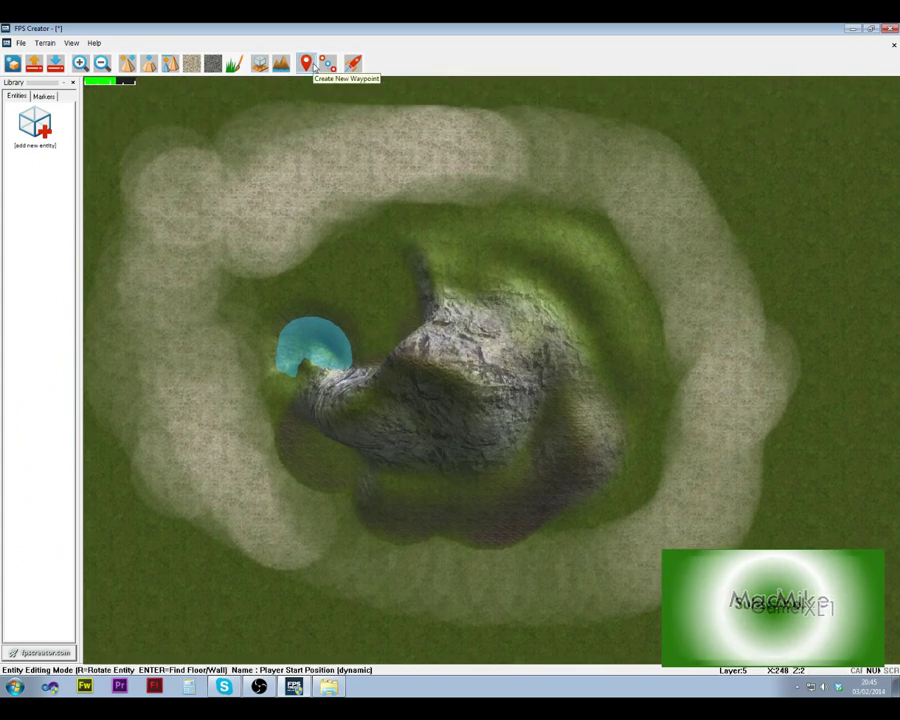
{"action": "key", "text": "Up"}
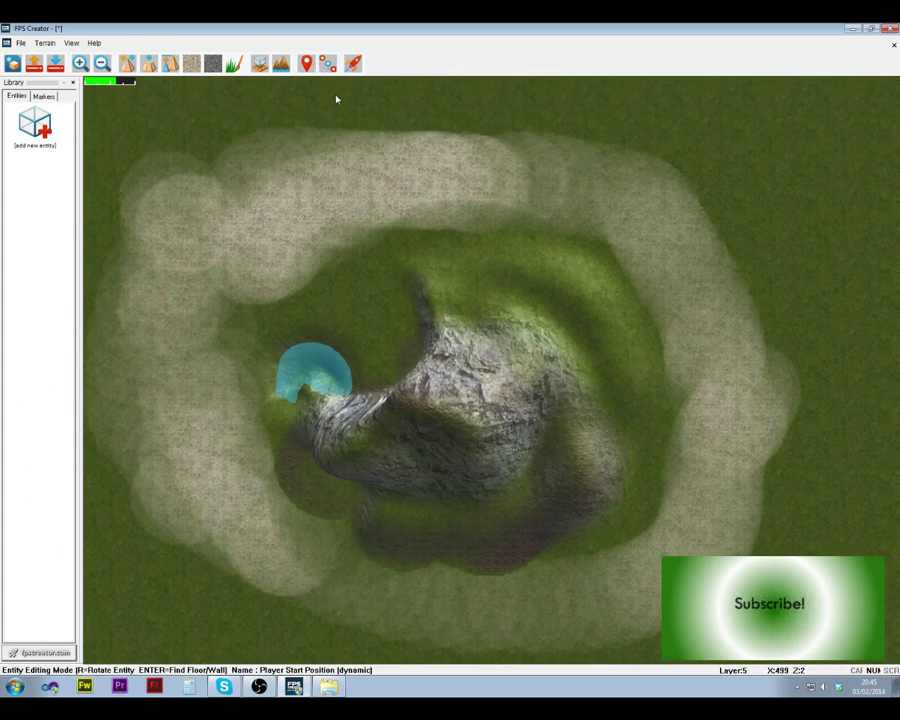
{"action": "key", "text": "Left"}
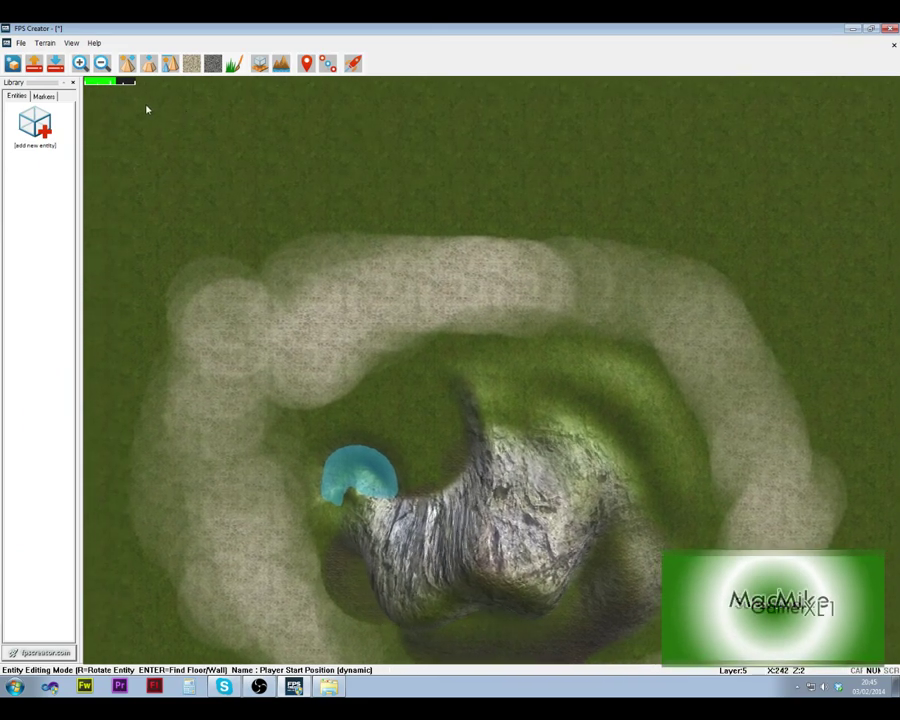
{"action": "key", "text": "Down"}
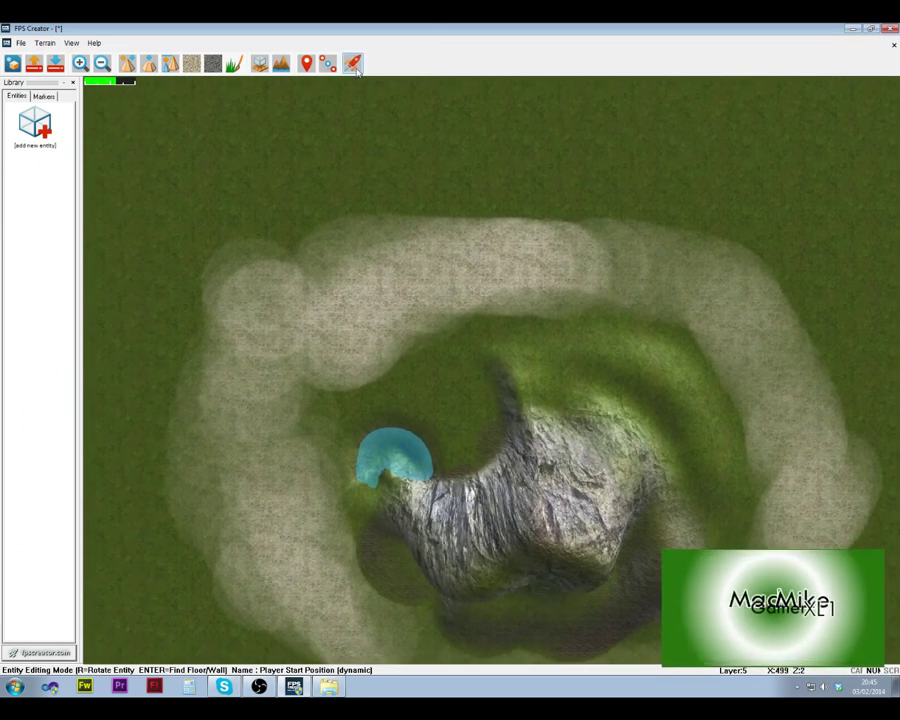
Step: Look over the file commands, view the program credits, and close the credits window
{"action": "left_click", "coordinate": [21, 43]}
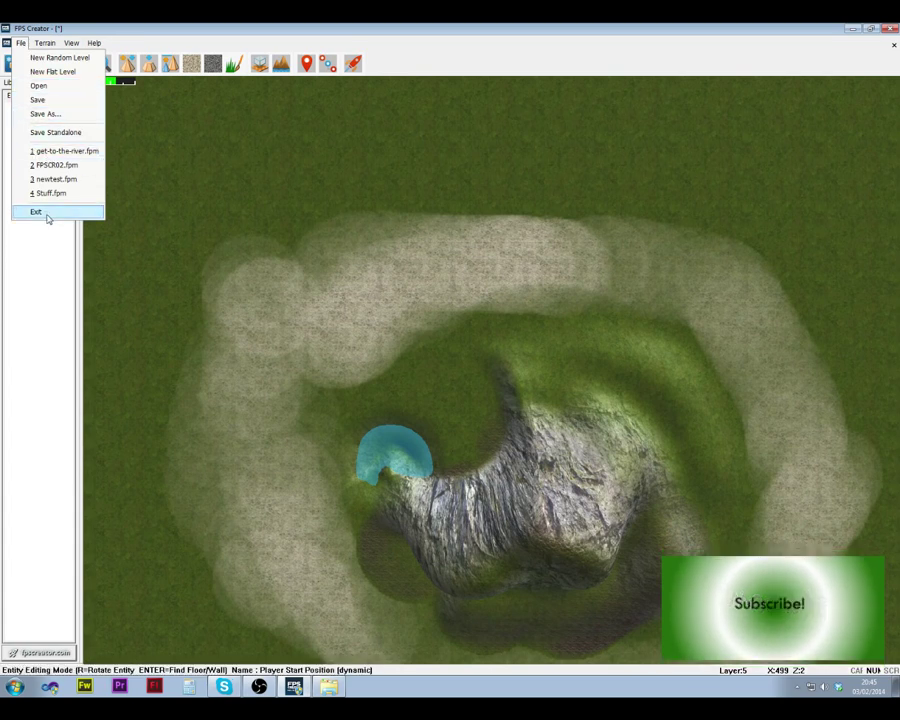
{"action": "mouse_move", "coordinate": [46, 43]}
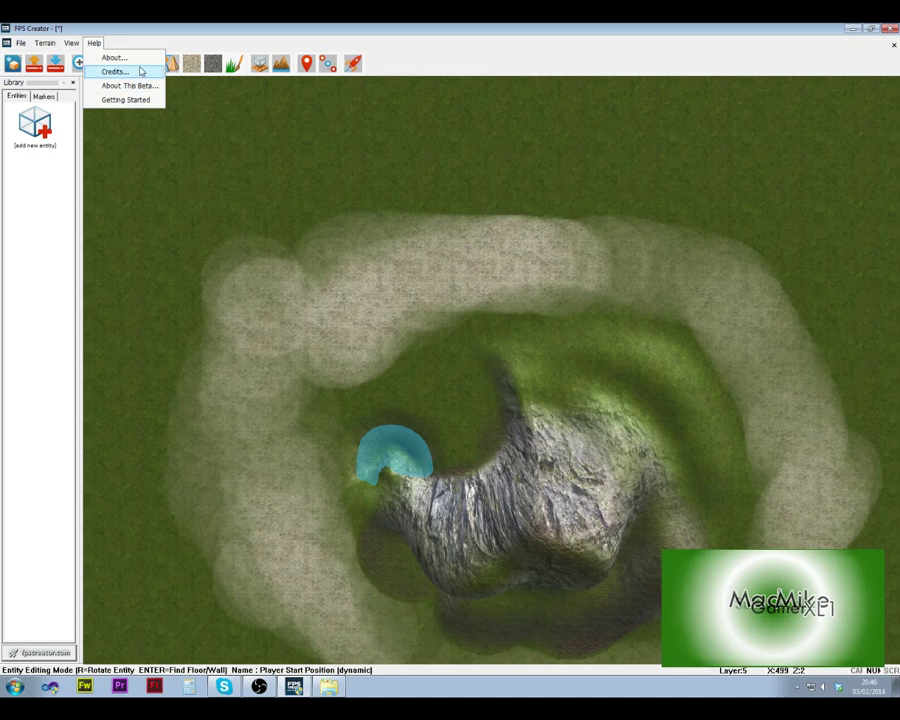
{"action": "left_click", "coordinate": [142, 71]}
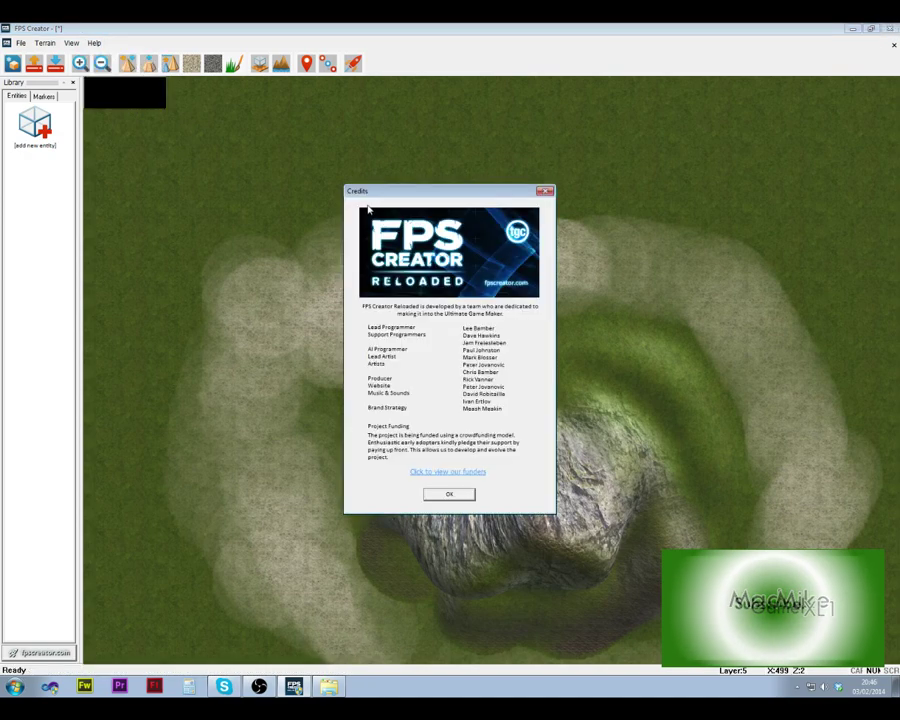
{"action": "left_click", "coordinate": [454, 498]}
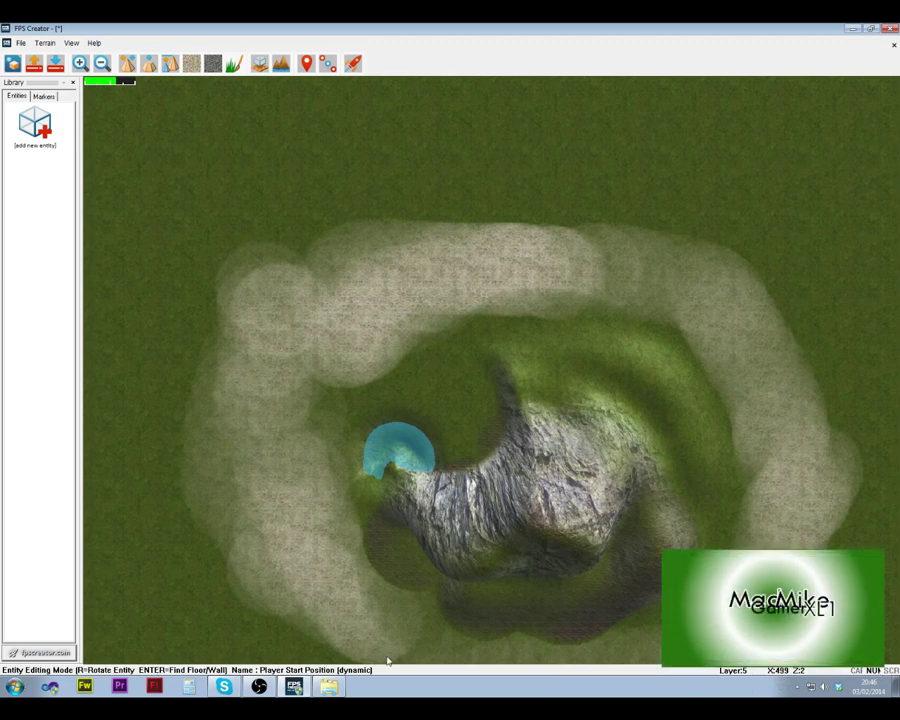
{"action": "scroll", "coordinate": [235, 591], "scroll_direction": "up", "scroll_amount": 2}
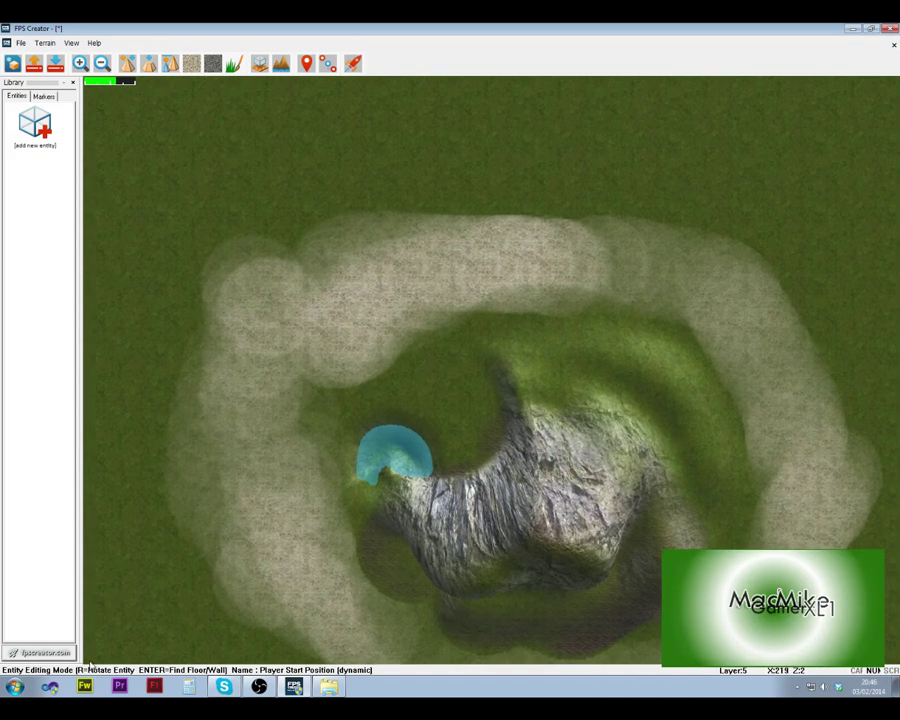
{"action": "scroll", "coordinate": [88, 670], "scroll_direction": "up", "scroll_amount": 2}
{"action": "scroll", "coordinate": [380, 410], "scroll_direction": "down", "scroll_amount": 2}
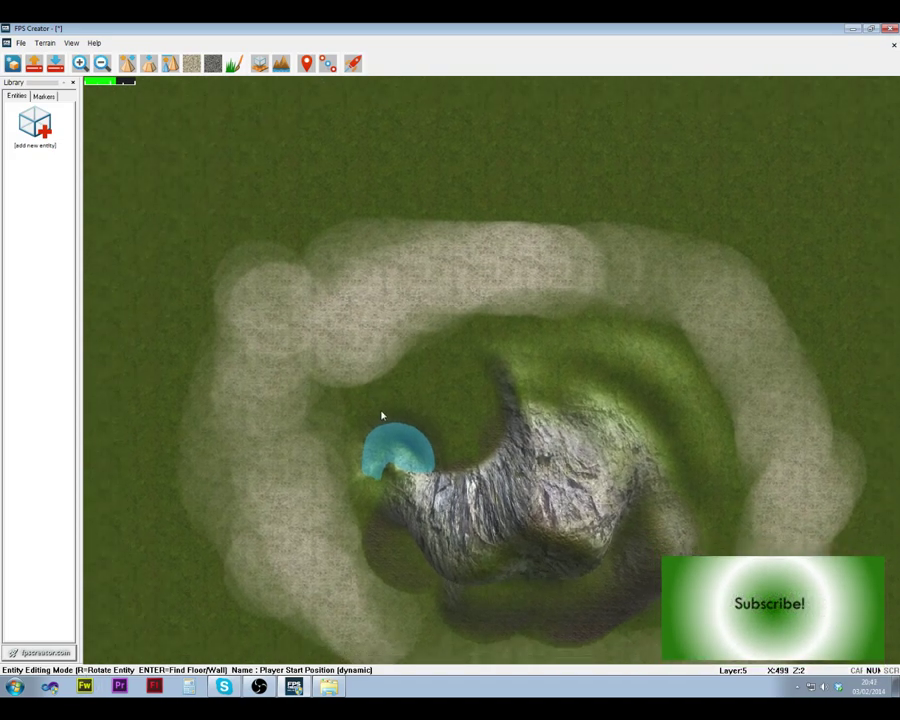
{"action": "key", "text": "Up"}
{"action": "key", "text": "Right"}
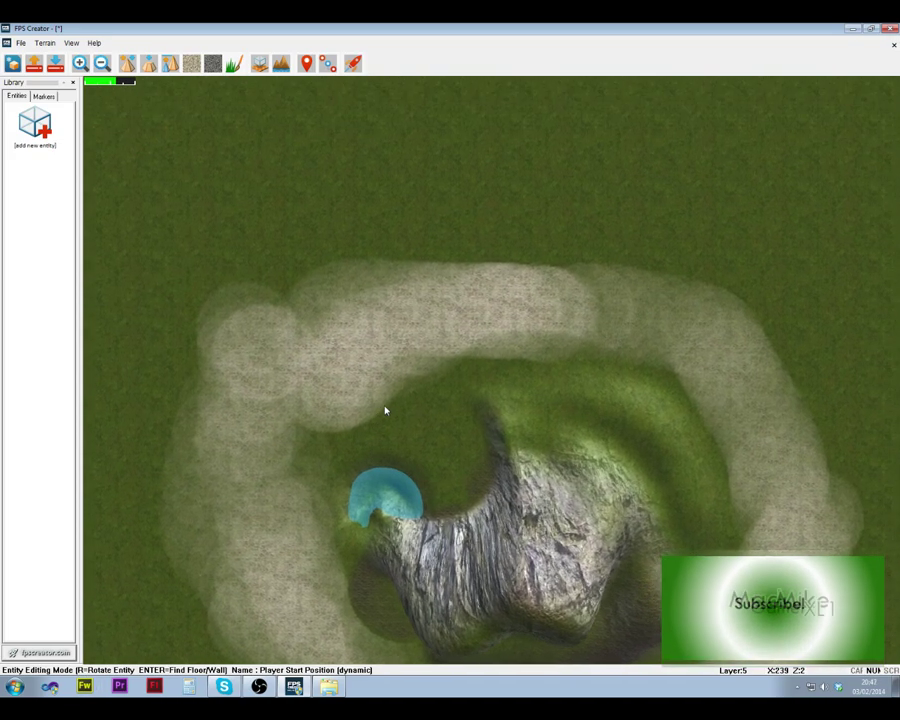
{"action": "key", "text": "Down"}
{"action": "key", "text": "Left"}
{"action": "key", "text": "Up"}
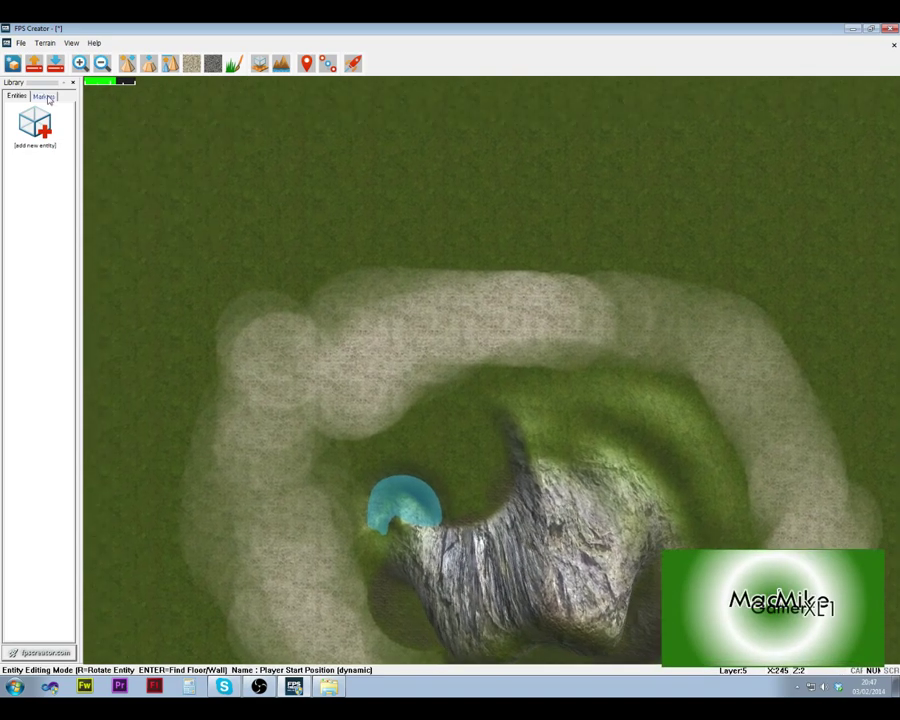
{"action": "key", "text": "Right"}
{"action": "key", "text": "Down"}
{"action": "key", "text": "Right"}
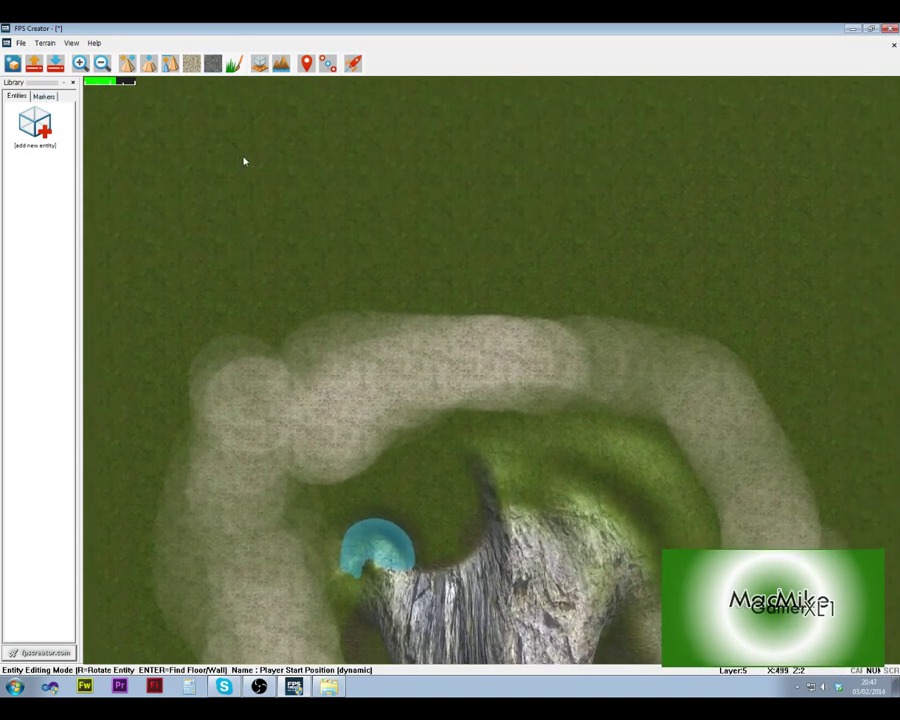
{"action": "key", "text": "Down"}
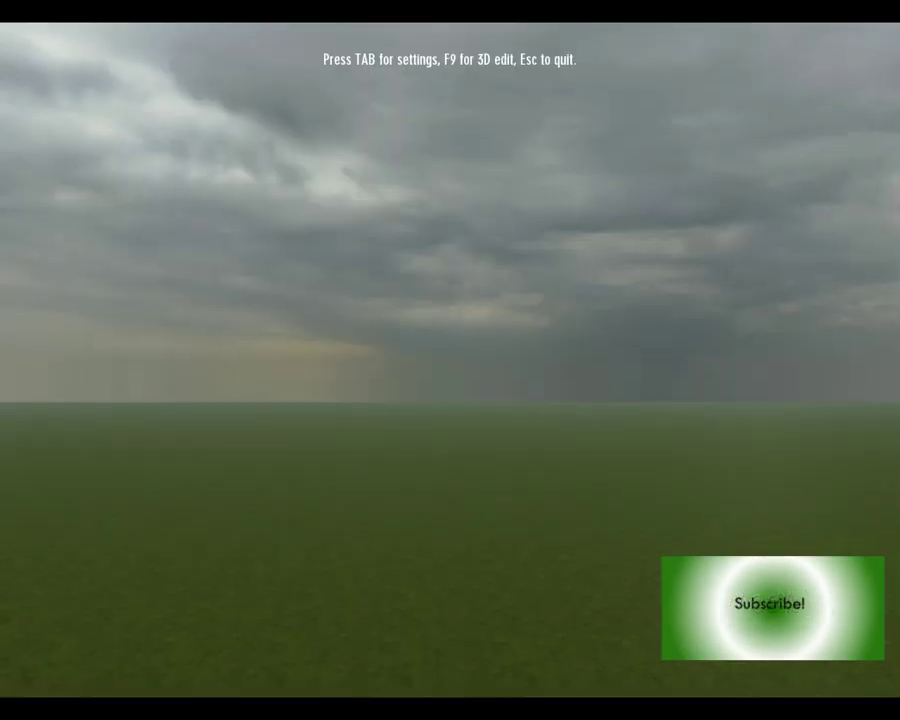
Step: Explore the mountain and grassy slope in the test level, and show the performance metrics and settings overlays
{"action": "key", "text": "w"}
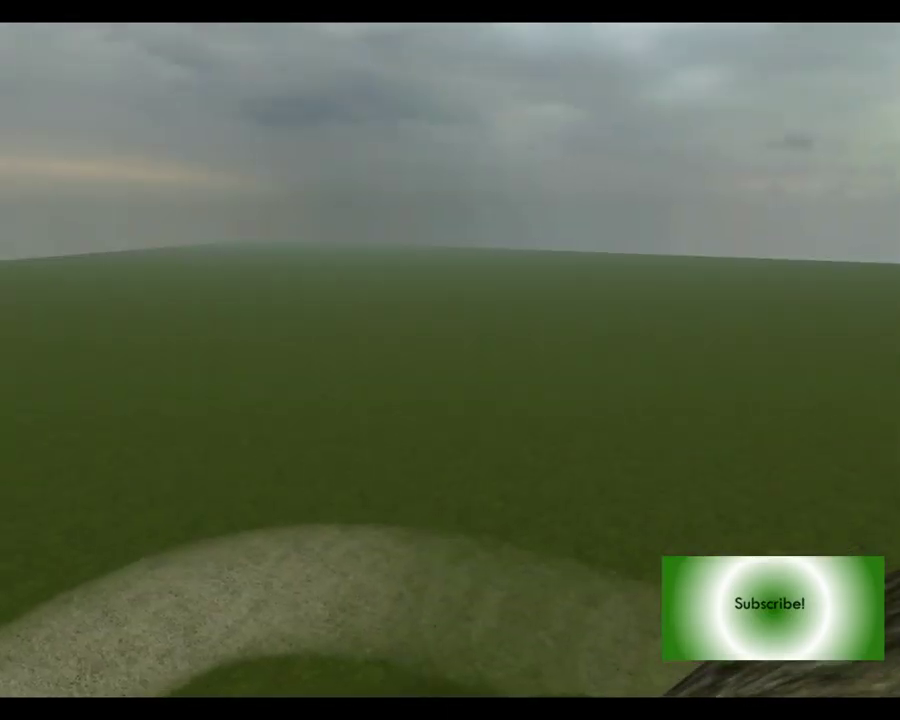
{"action": "key", "text": "w"}
{"action": "key", "text": "w"}
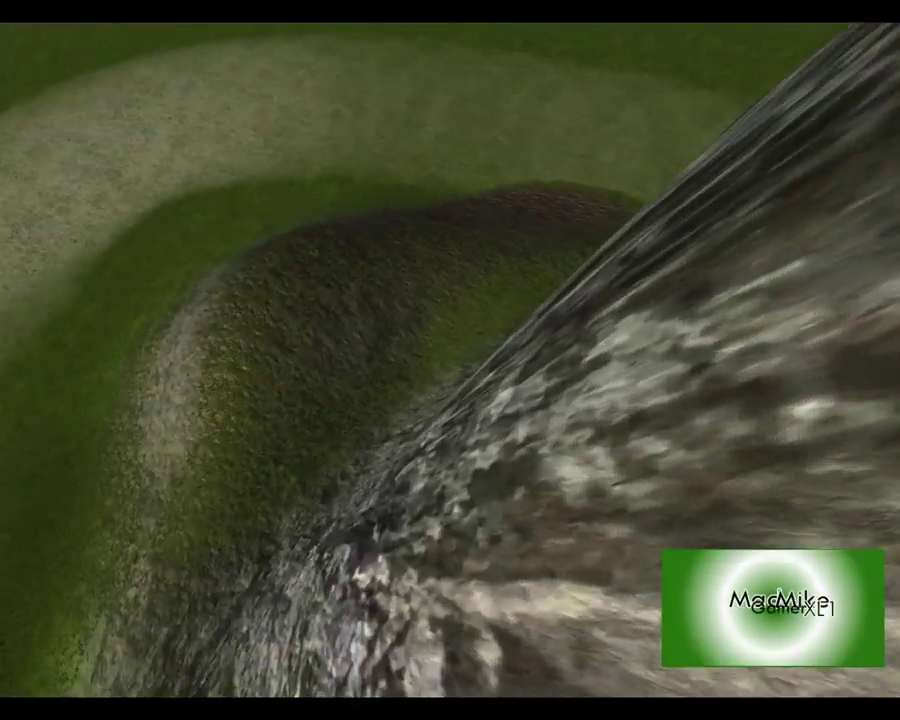
{"action": "key", "text": "w"}
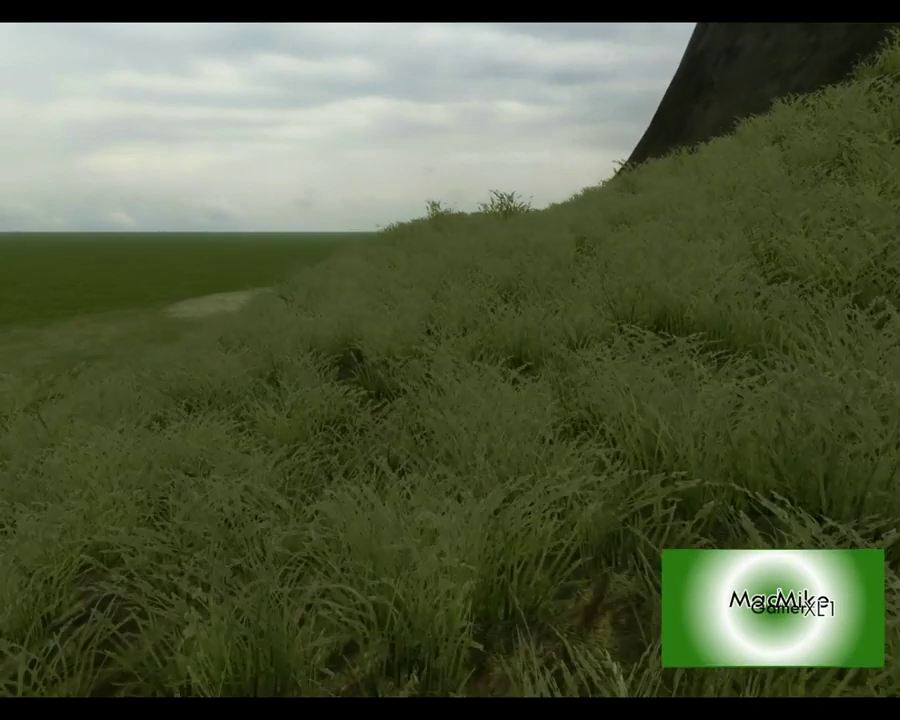
{"action": "key", "text": "Tab"}
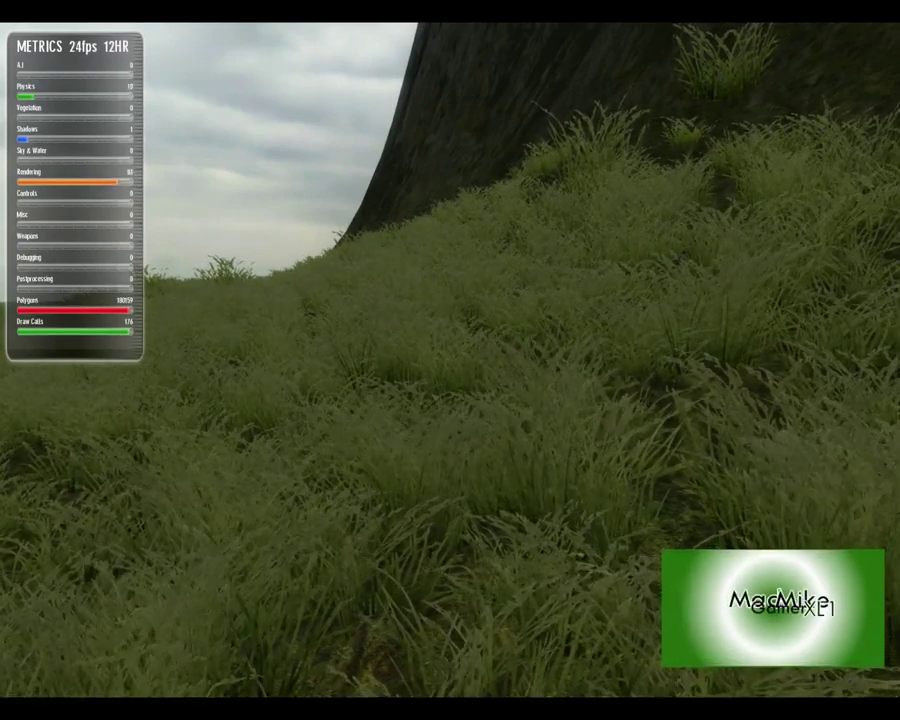
{"action": "key", "text": "Tab"}
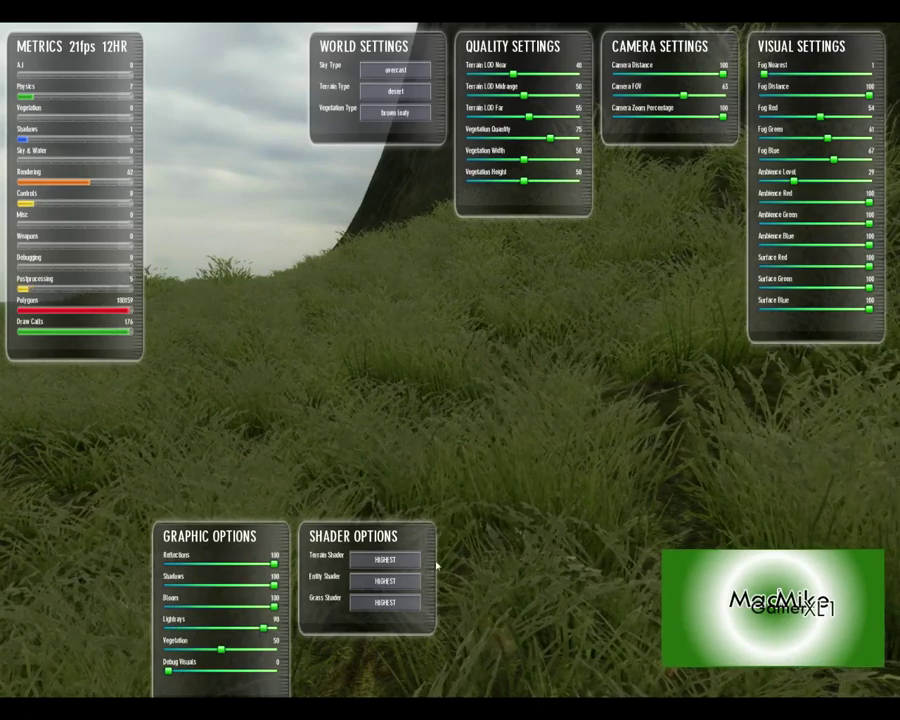
Step: Try the terrain shader at Medium, High and Lowest, and return it to Highest
{"action": "left_click", "coordinate": [362, 561]}
{"action": "left_click", "coordinate": [358, 596]}
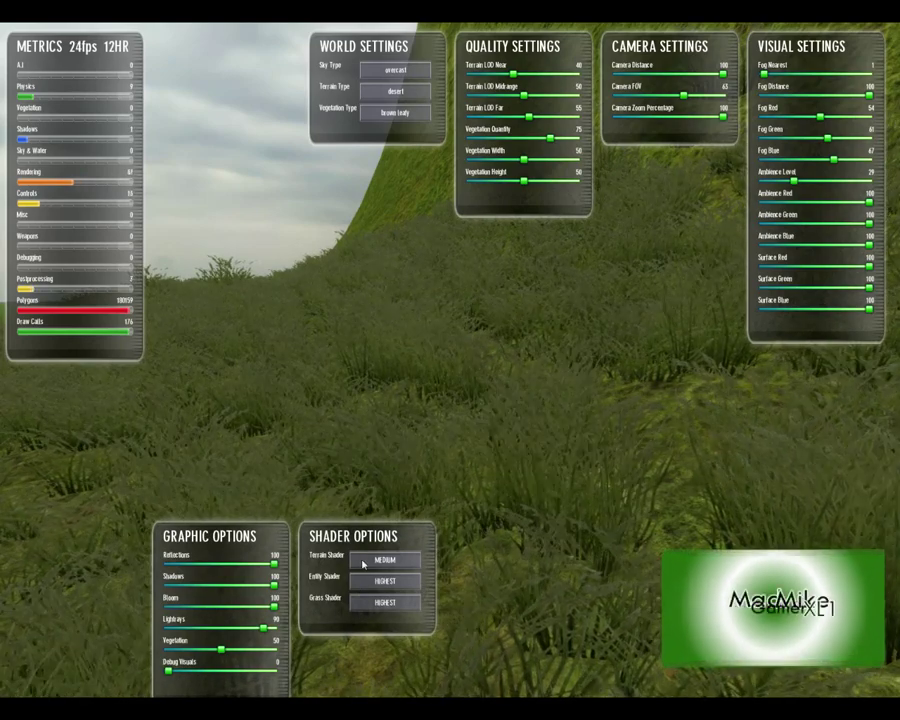
{"action": "left_click", "coordinate": [362, 561]}
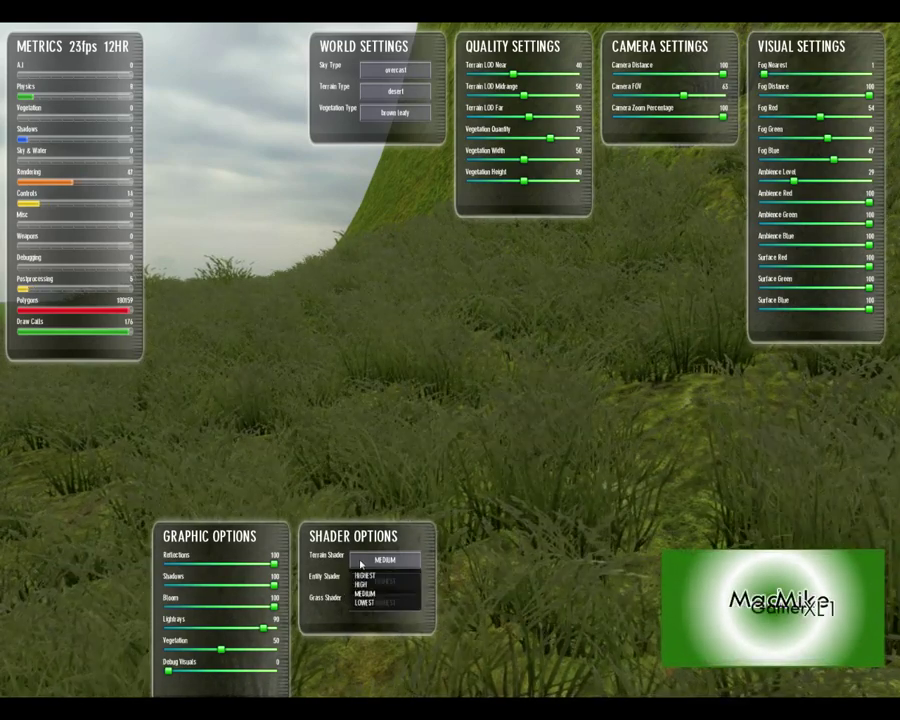
{"action": "left_click", "coordinate": [360, 585]}
{"action": "left_click", "coordinate": [365, 580]}
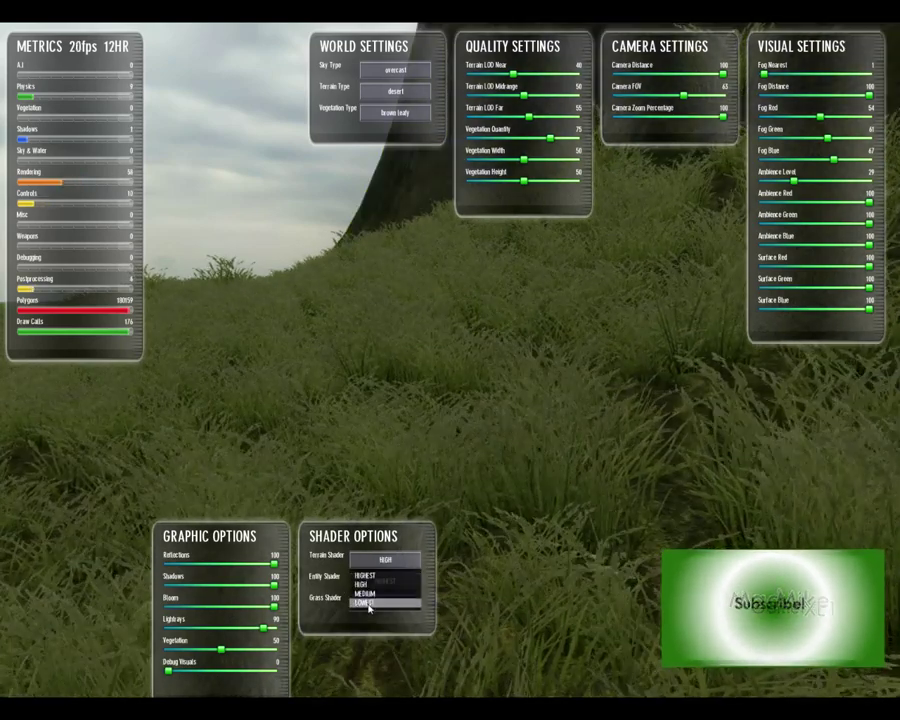
{"action": "left_click", "coordinate": [368, 602]}
{"action": "left_click", "coordinate": [375, 568]}
{"action": "left_click", "coordinate": [378, 576]}
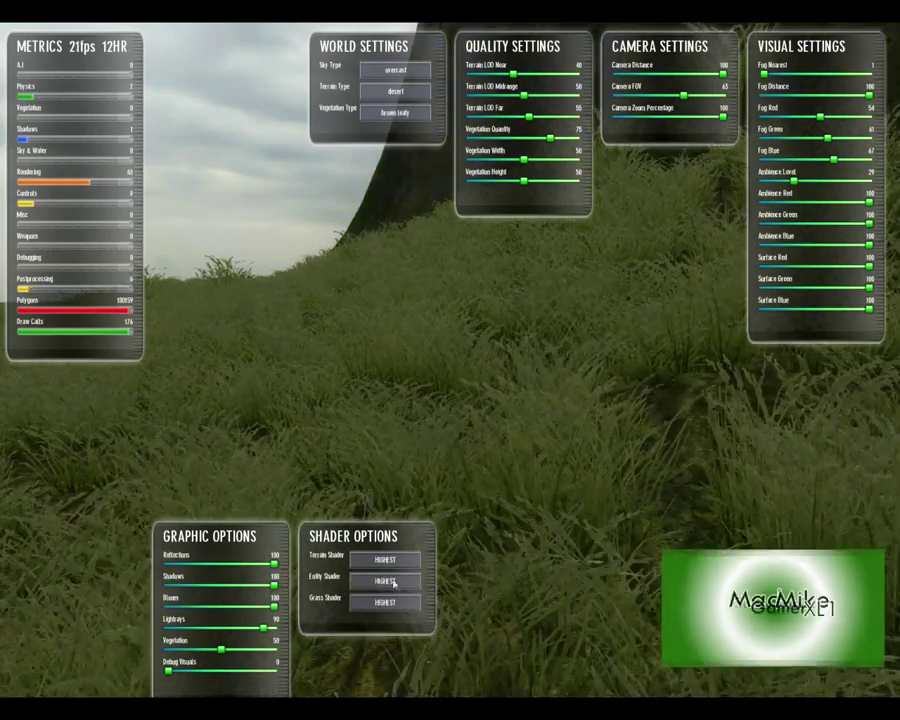
Step: Check the entity shader options, and try the grass shader at Medium and Lowest before returning it to Highest
{"action": "left_click", "coordinate": [386, 581]}
{"action": "left_click", "coordinate": [391, 597]}
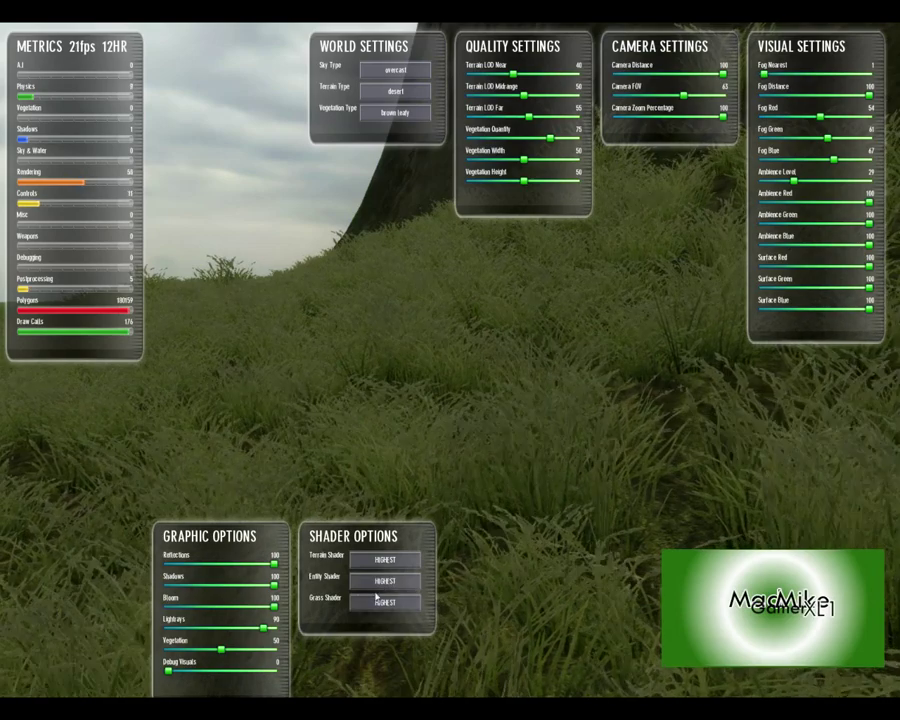
{"action": "left_click", "coordinate": [392, 603]}
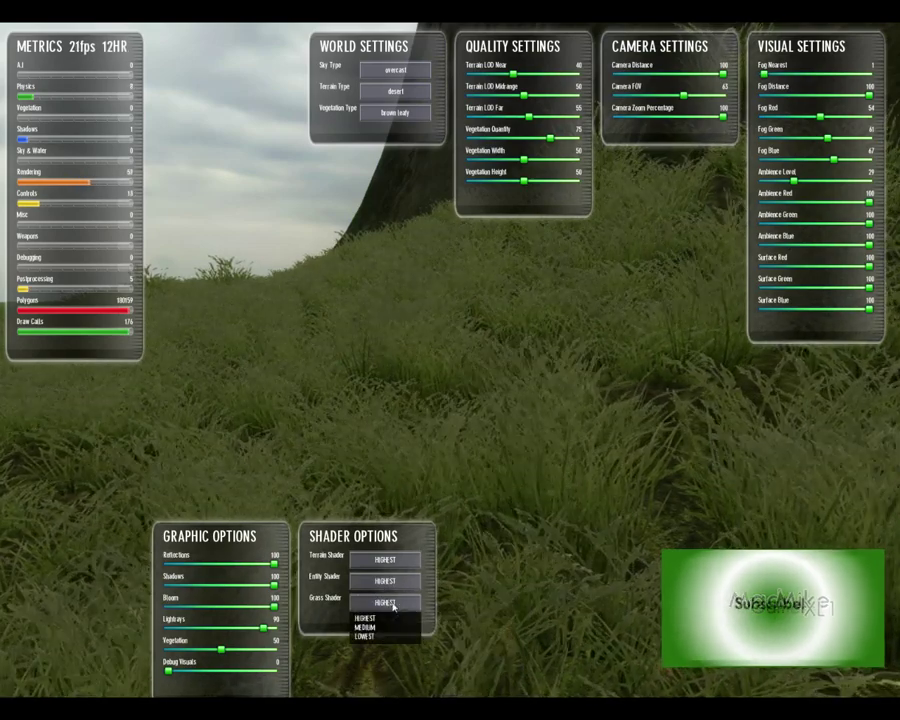
{"action": "left_click", "coordinate": [385, 627]}
{"action": "left_click", "coordinate": [386, 607]}
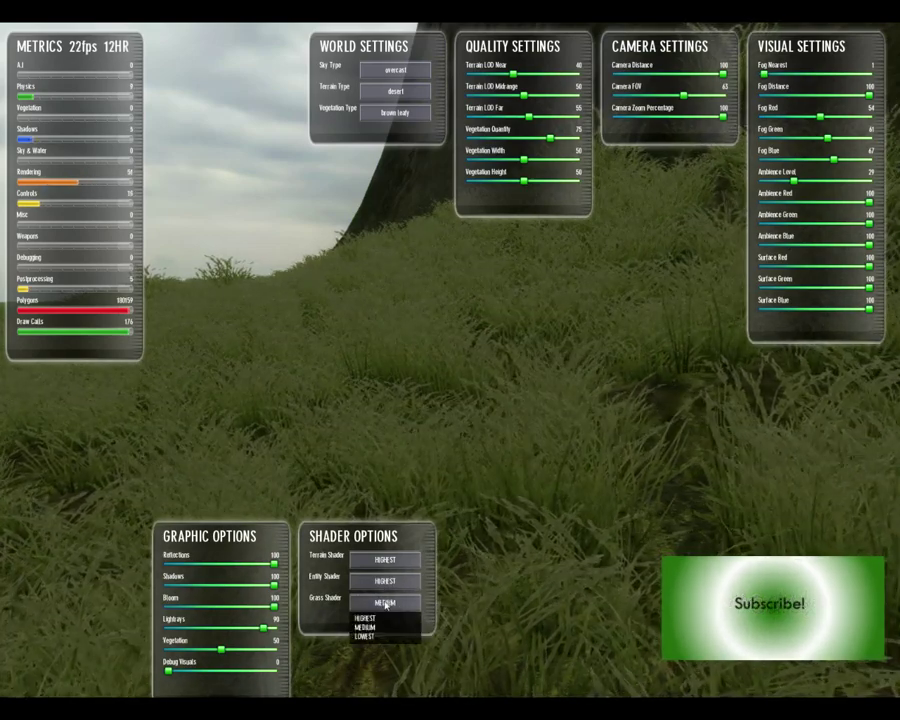
{"action": "left_click", "coordinate": [384, 635]}
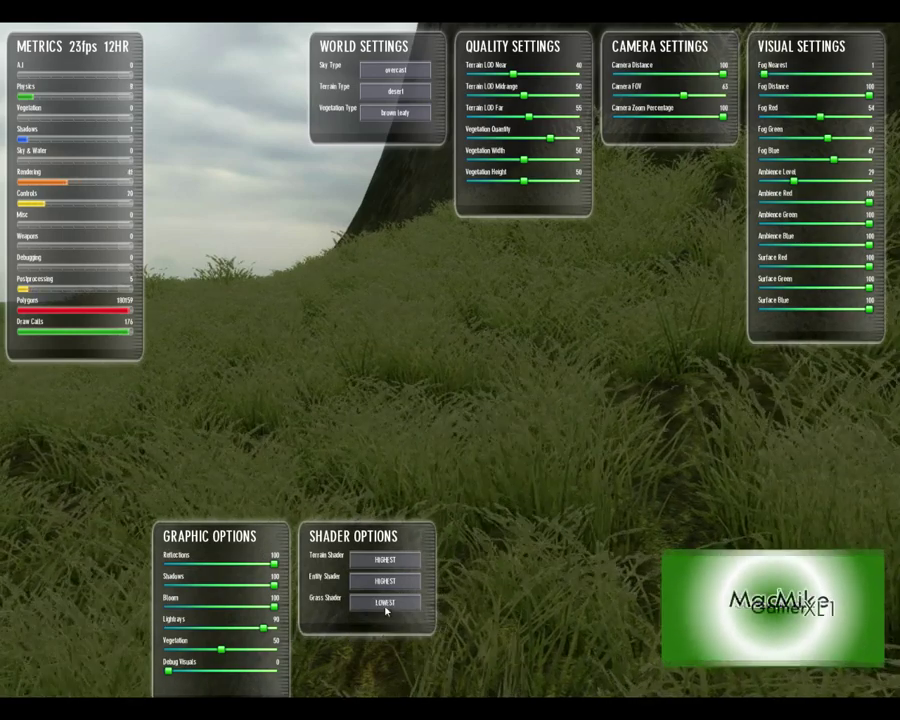
{"action": "left_click", "coordinate": [386, 605]}
{"action": "left_click", "coordinate": [384, 617]}
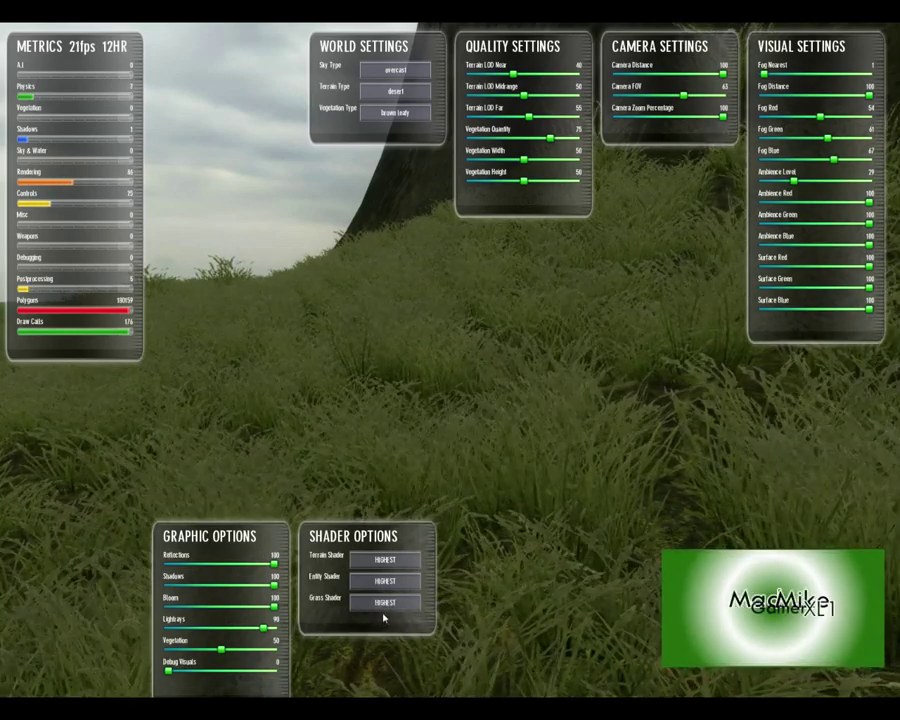
Step: Look over the available sky types in the world settings, keeping the overcast sky
{"action": "left_click", "coordinate": [412, 70]}
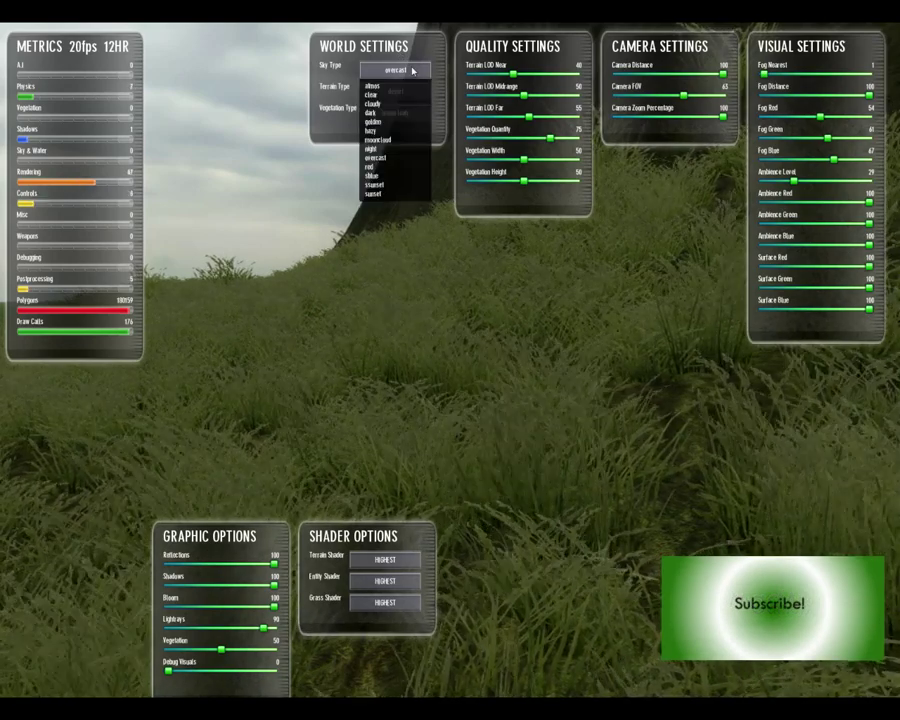
{"action": "left_click", "coordinate": [412, 70]}
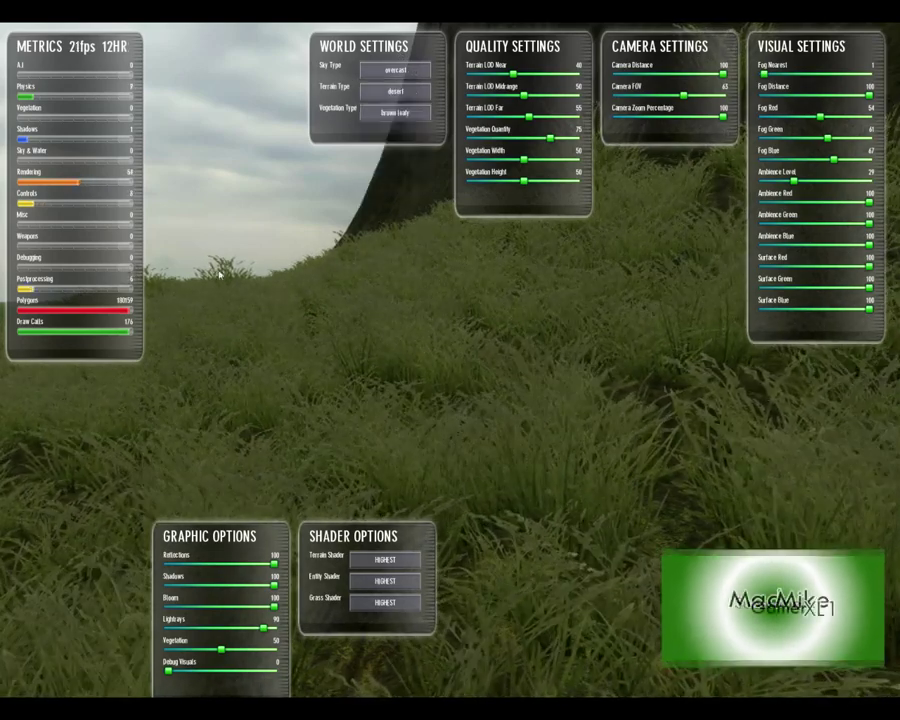
{"action": "left_click", "coordinate": [394, 71]}
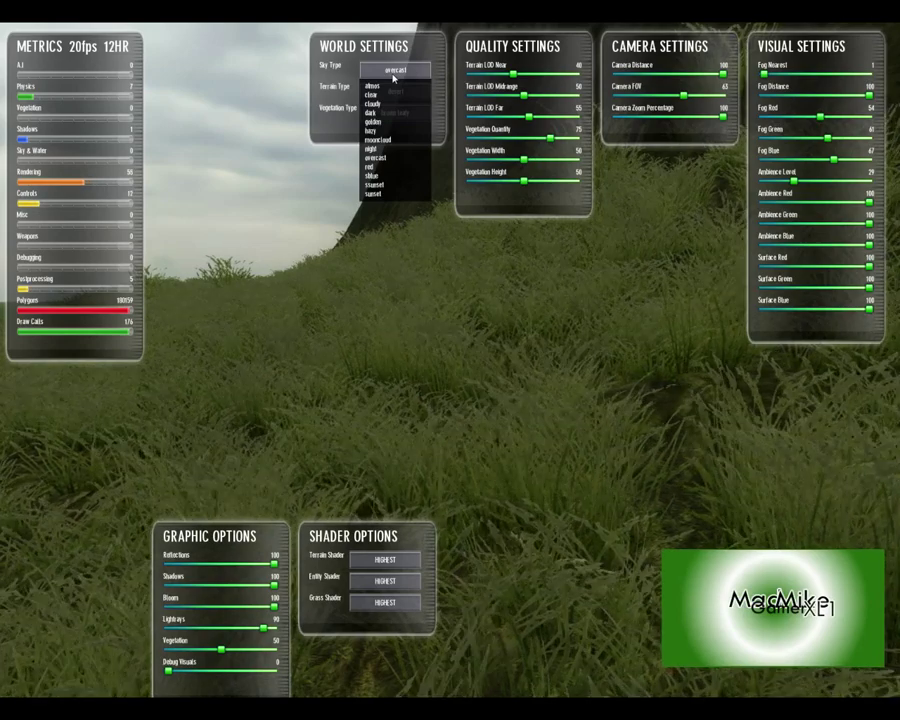
{"action": "left_click", "coordinate": [402, 88]}
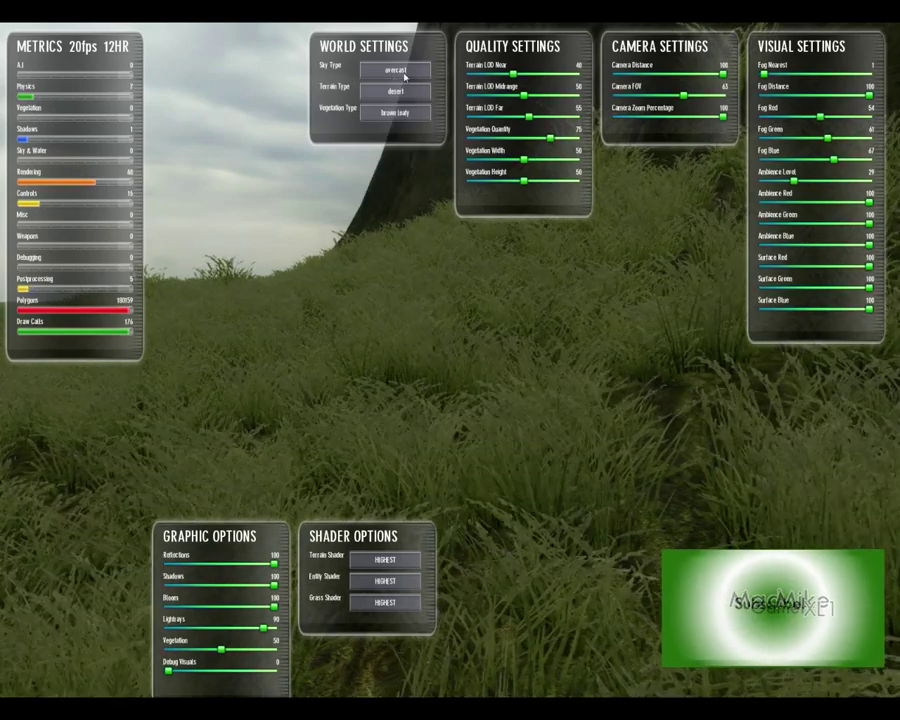
{"action": "left_click", "coordinate": [406, 75]}
{"action": "left_click", "coordinate": [408, 76]}
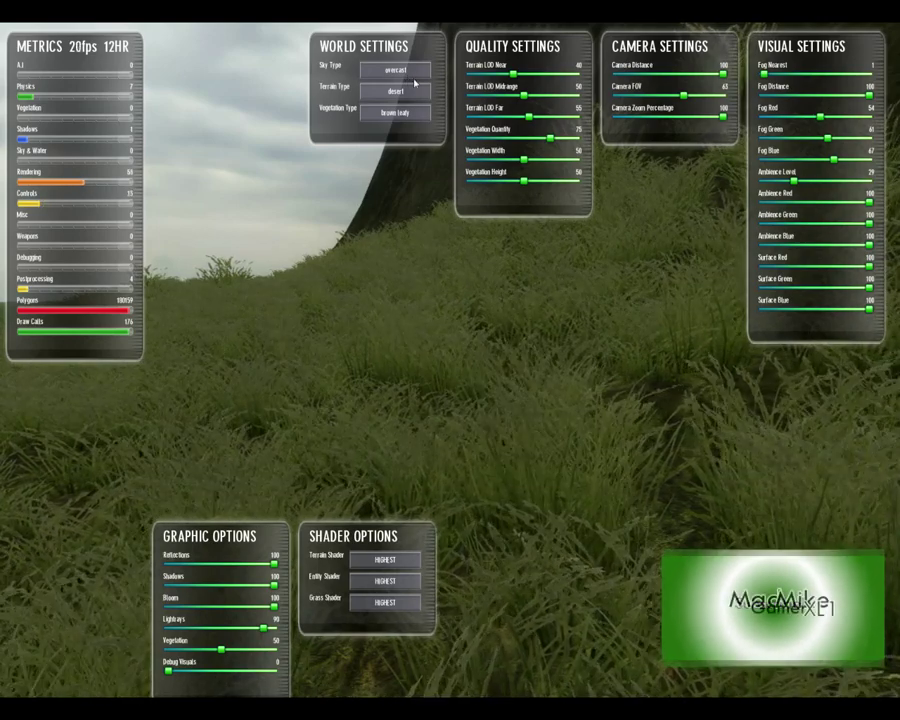
Step: Check the terrain types while keeping desert, and set the camera FOV to 87 and the camera distance to 47
{"action": "left_click", "coordinate": [406, 93]}
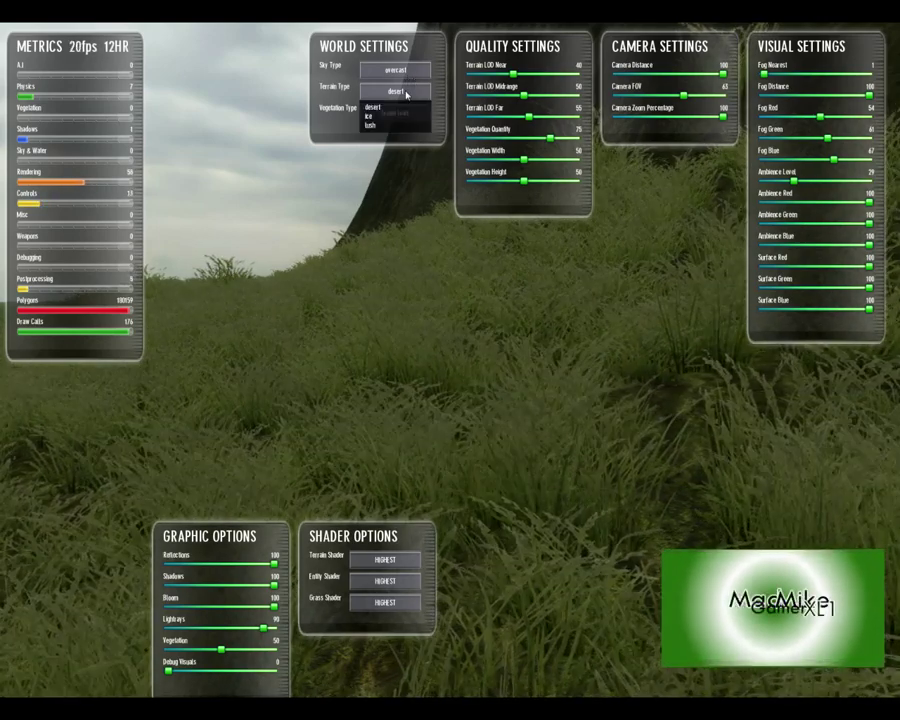
{"action": "left_click", "coordinate": [406, 93]}
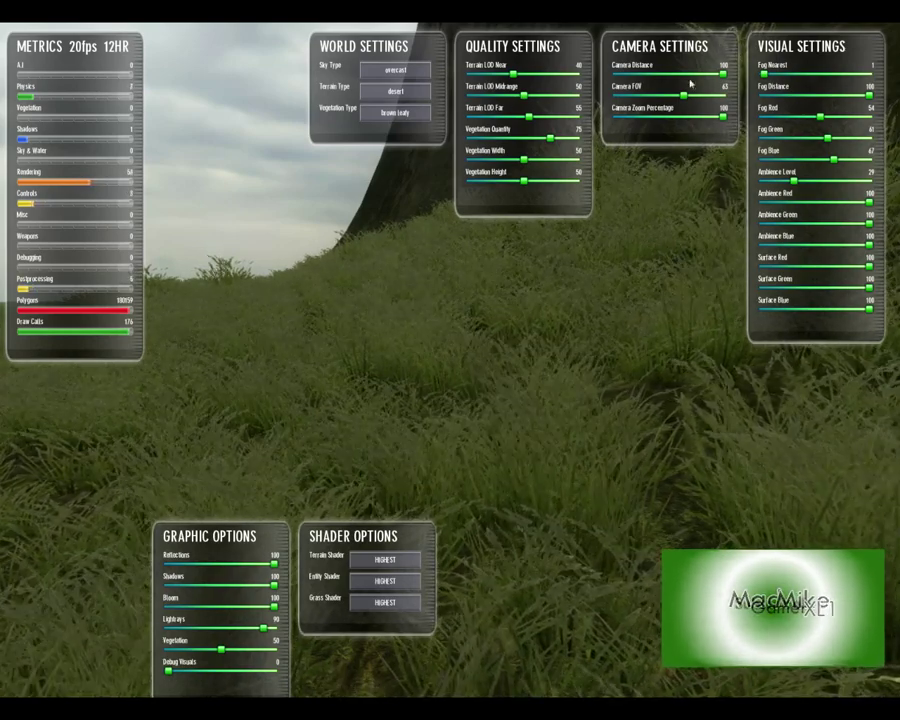
{"action": "left_click_drag", "start_coordinate": [686, 97], "coordinate": [713, 108]}
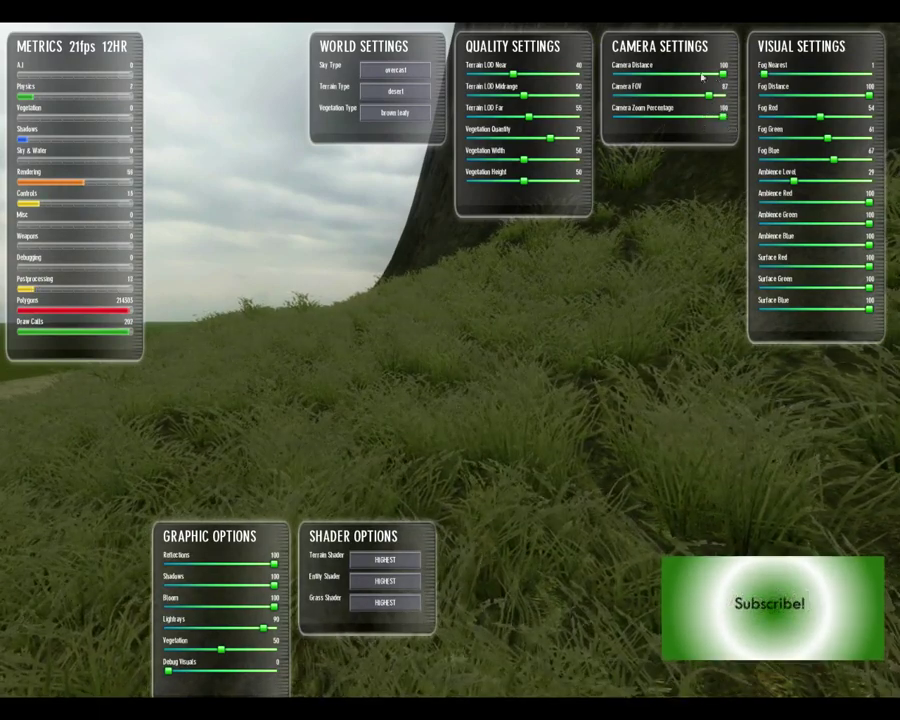
{"action": "left_click_drag", "start_coordinate": [635, 86], "coordinate": [655, 91]}
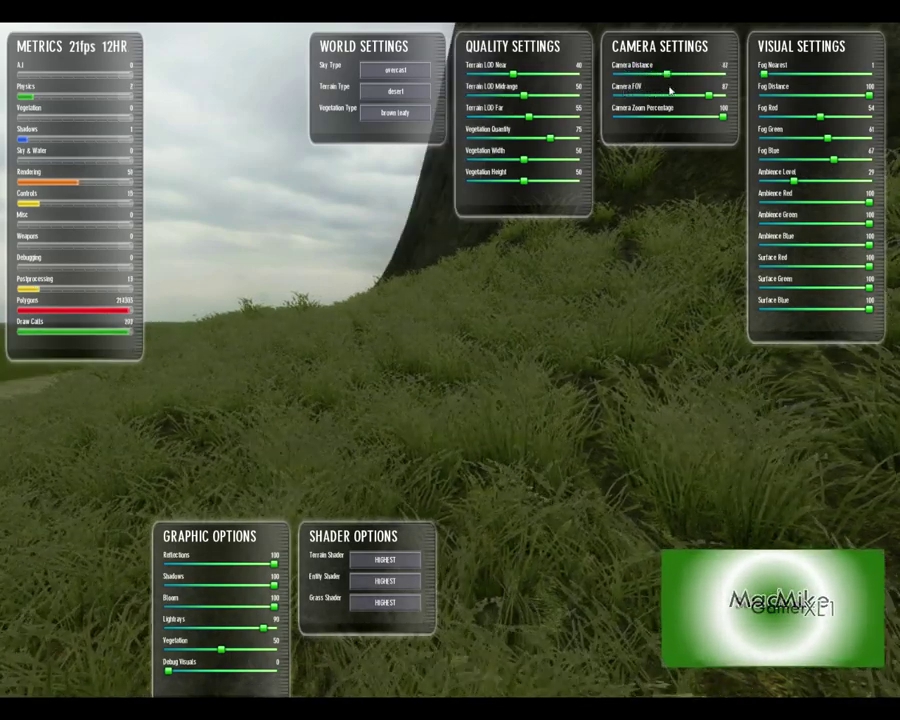
Step: Set the nearest fog to 56 and the fog distance to 57, lower the ambience level, and leave the test level
{"action": "left_click_drag", "start_coordinate": [764, 74], "coordinate": [868, 80]}
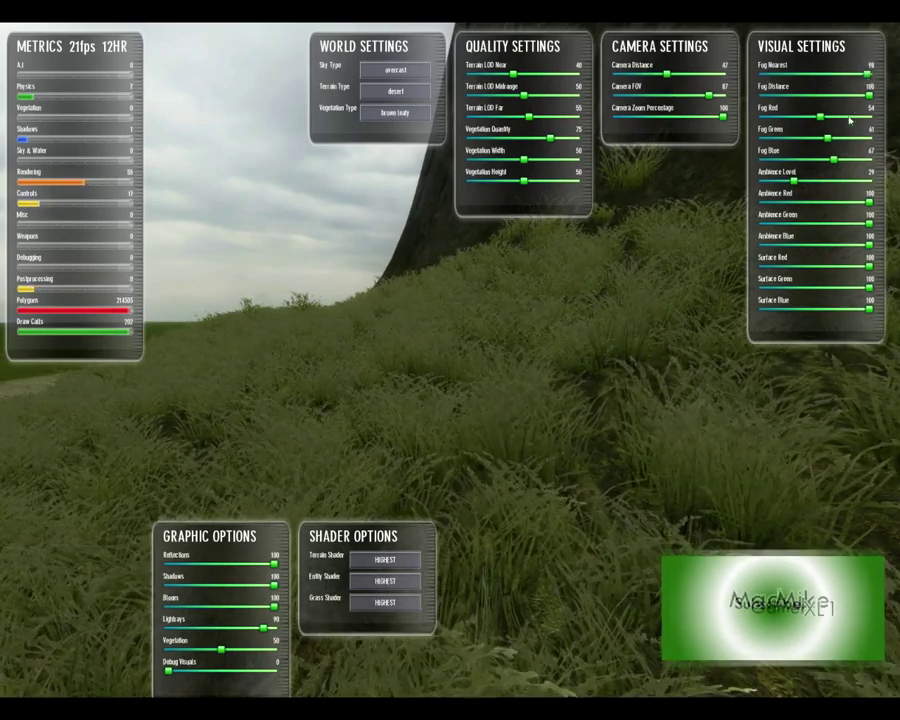
{"action": "left_click", "coordinate": [869, 98]}
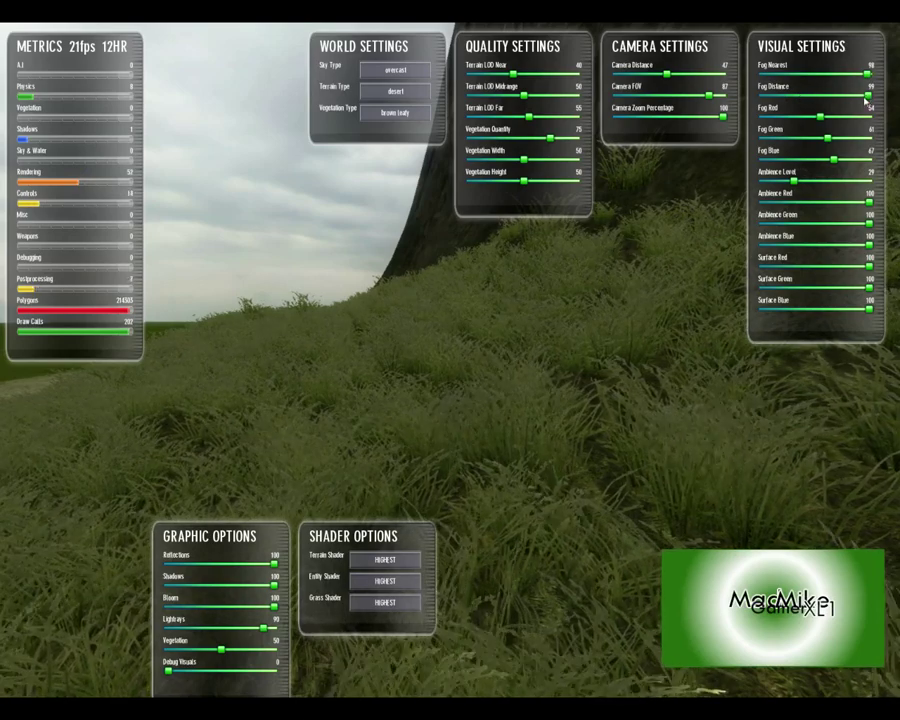
{"action": "left_click_drag", "start_coordinate": [866, 74], "coordinate": [846, 95]}
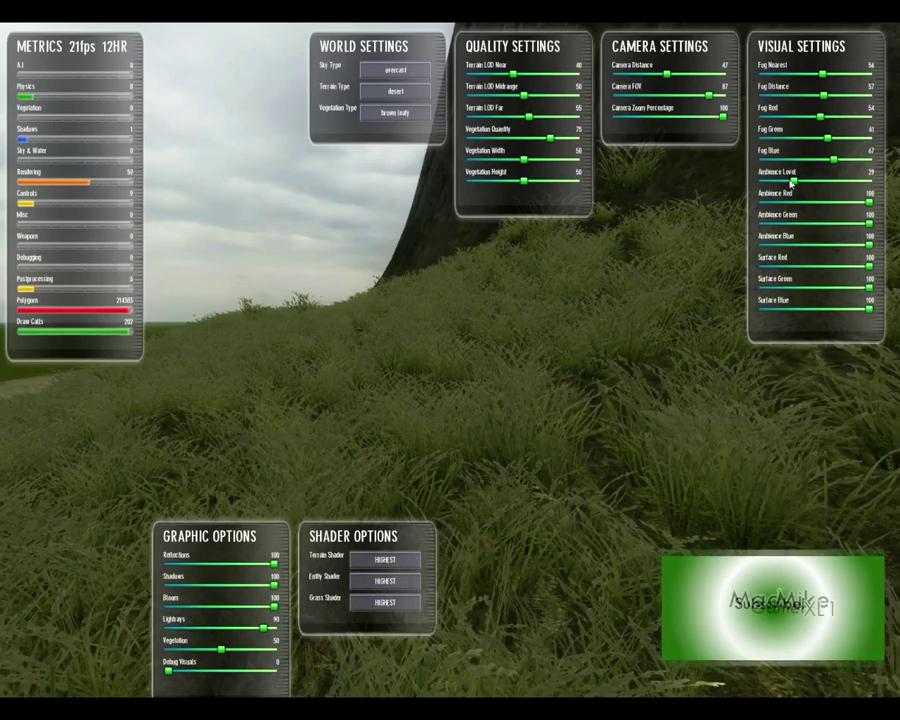
{"action": "left_click_drag", "start_coordinate": [793, 181], "coordinate": [732, 186]}
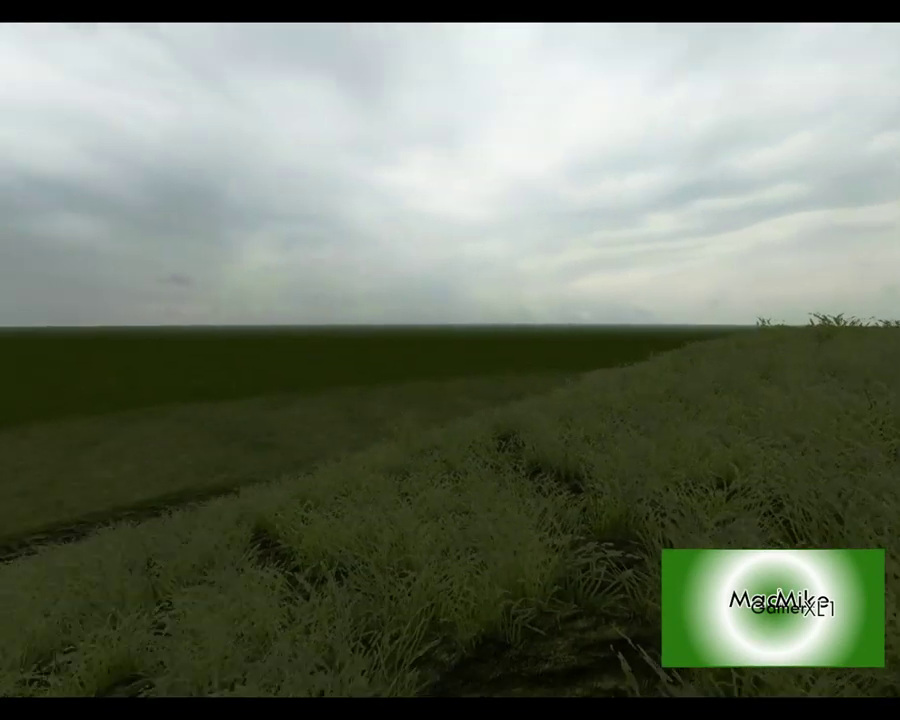
{"action": "key", "text": "Escape"}
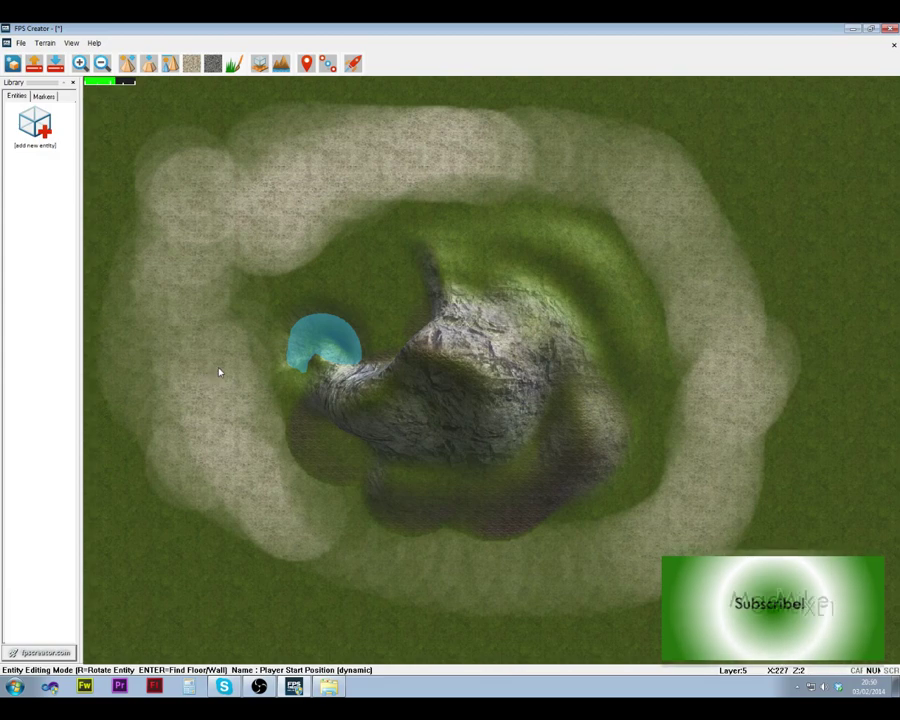
{"action": "scroll", "coordinate": [216, 407], "scroll_direction": "up", "scroll_amount": 1}
{"action": "scroll", "coordinate": [265, 428], "scroll_direction": "up", "scroll_amount": 10}
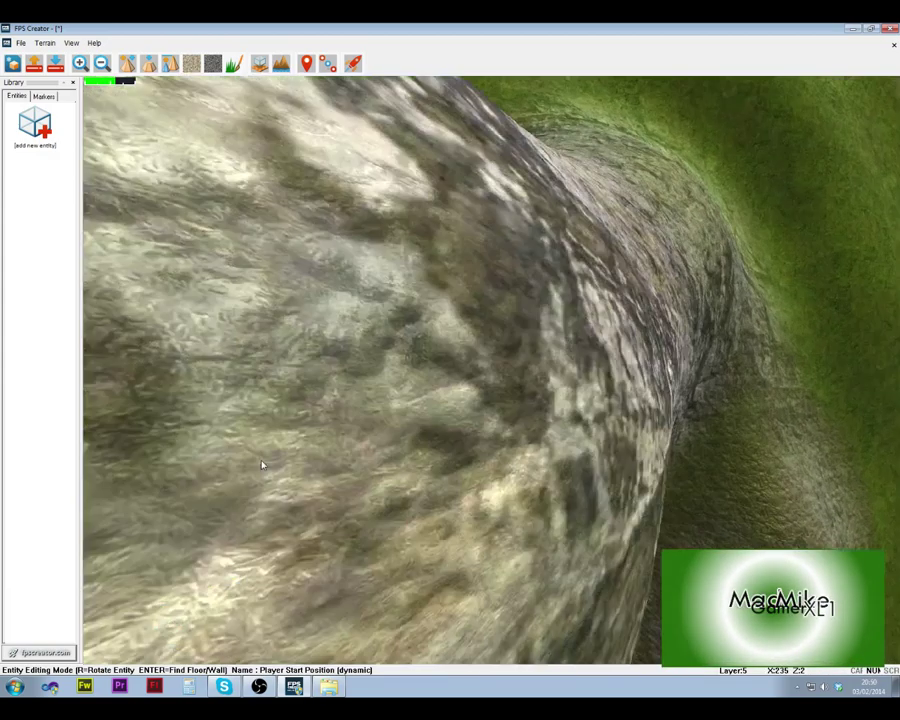
{"action": "scroll", "coordinate": [300, 470], "scroll_direction": "down", "scroll_amount": 8}
{"action": "scroll", "coordinate": [328, 467], "scroll_direction": "up", "scroll_amount": 4}
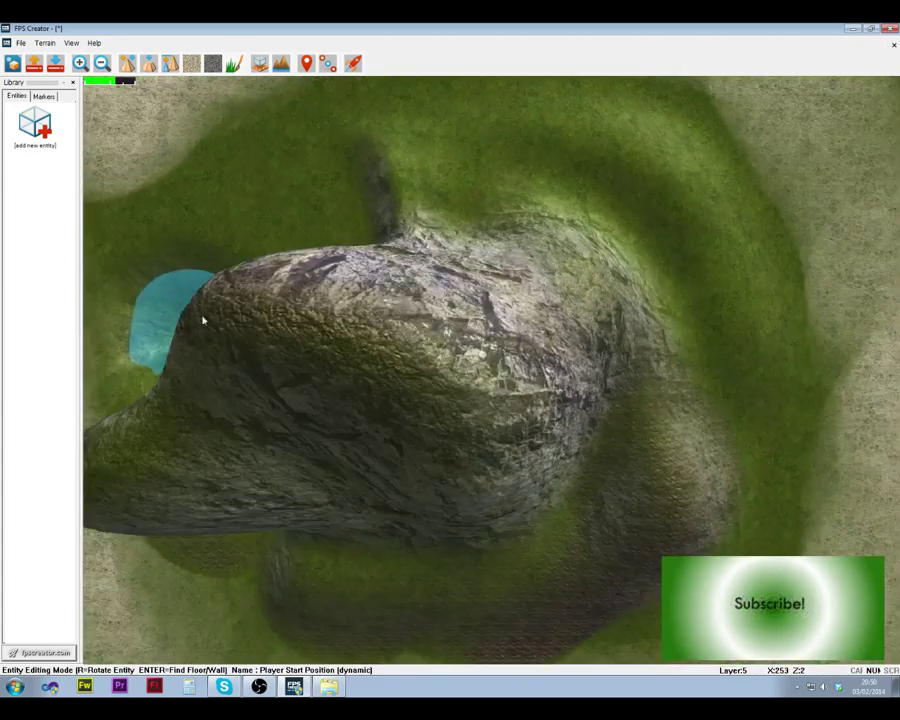
{"action": "key", "text": "Up"}
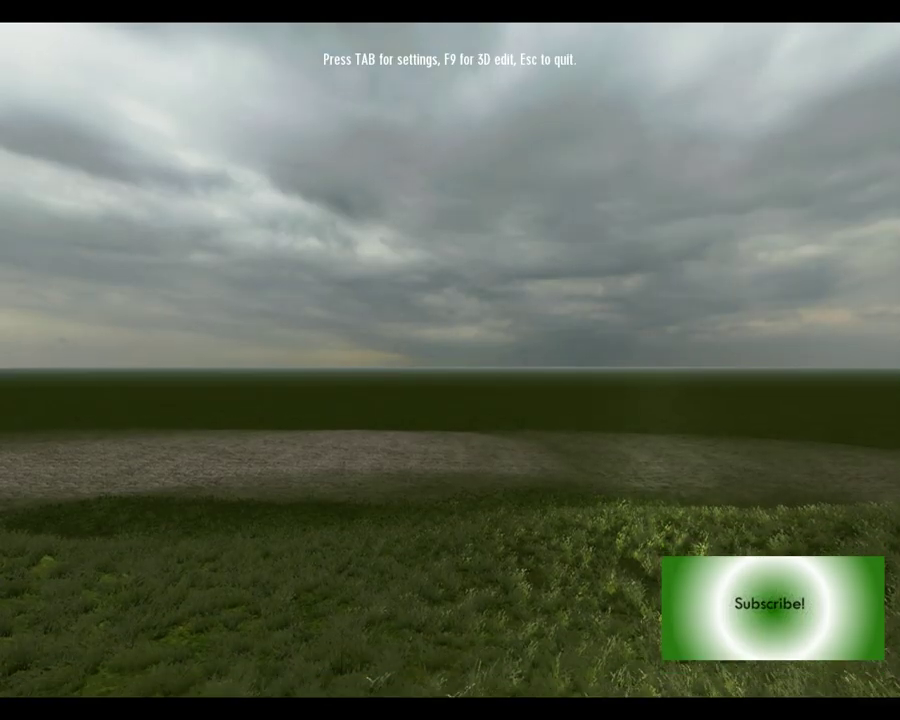
Step: Walk across the grassy slope in the relaunched test level and switch to 3D edit mode
{"action": "key", "text": "w"}
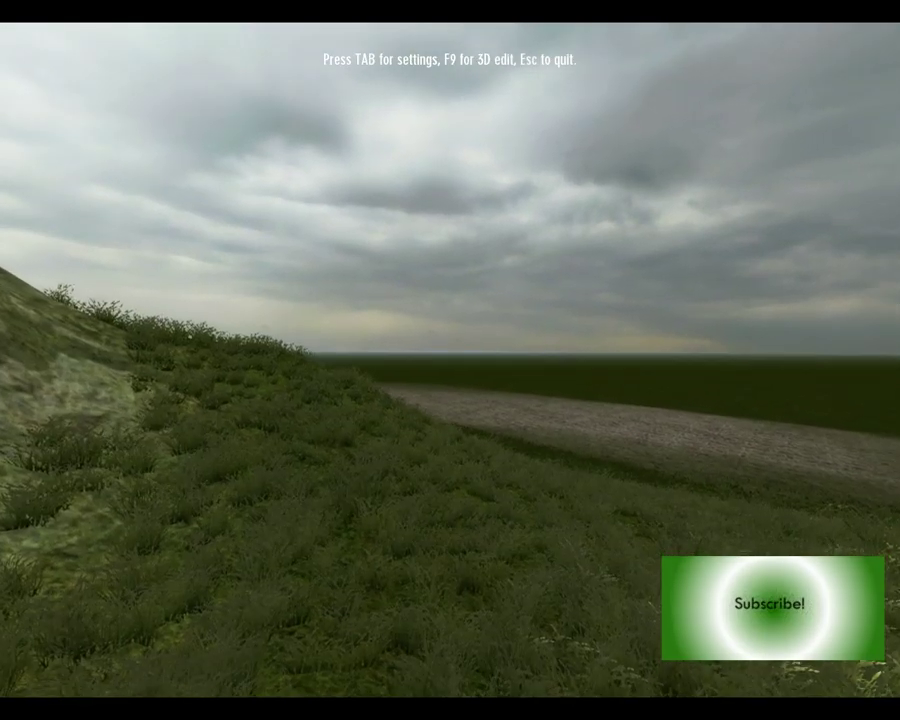
{"action": "key", "text": "w"}
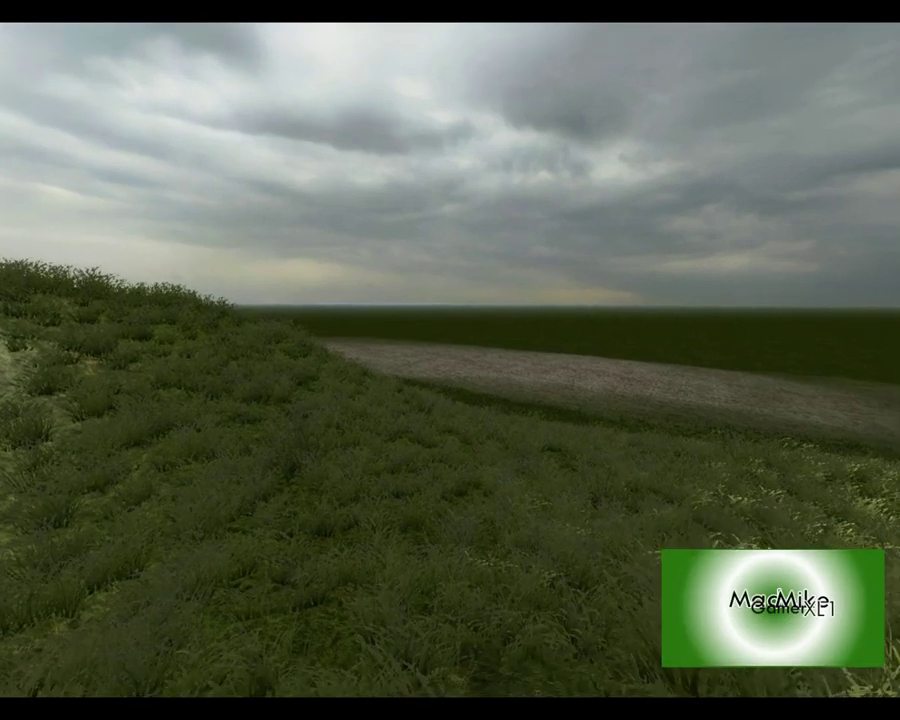
{"action": "key", "text": "w"}
{"action": "key", "text": "w"}
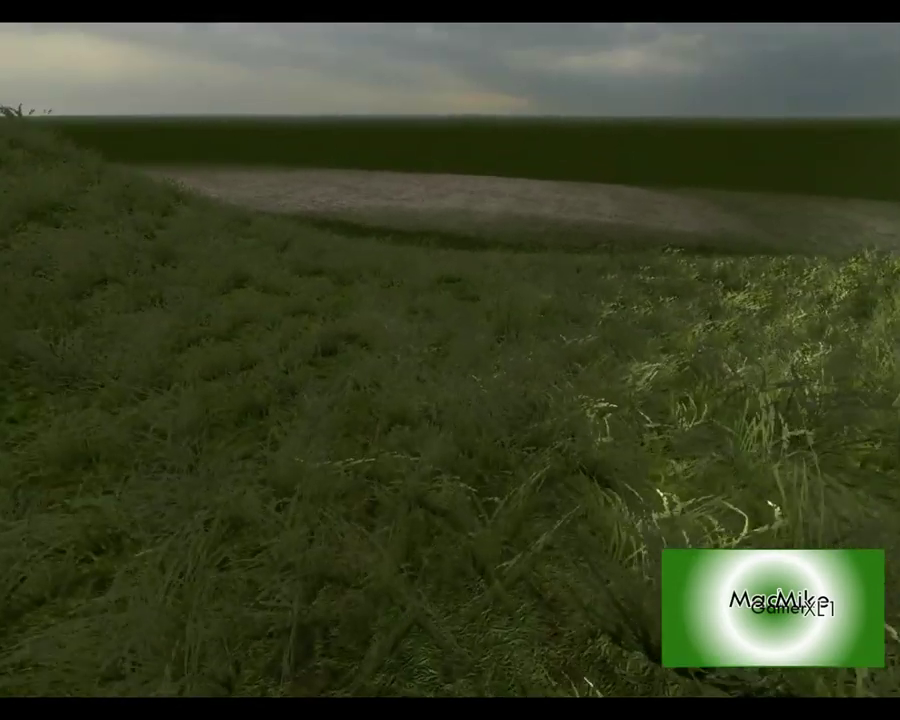
{"action": "key", "text": "F9"}
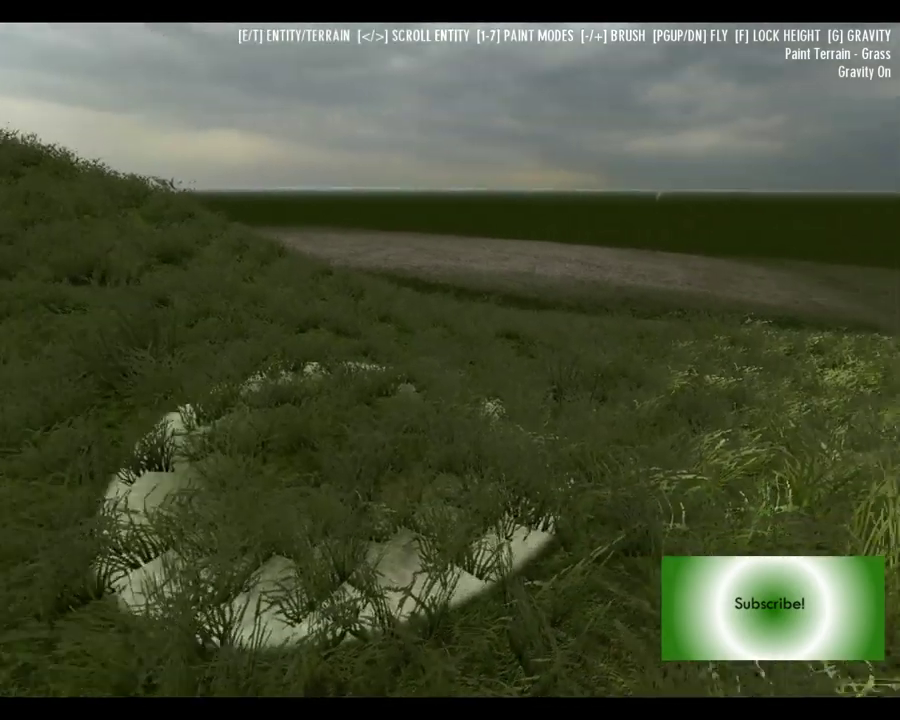
Step: Walk down to the sandy path and paint a patch of grass on it in 3D edit mode
{"action": "key", "text": "w"}
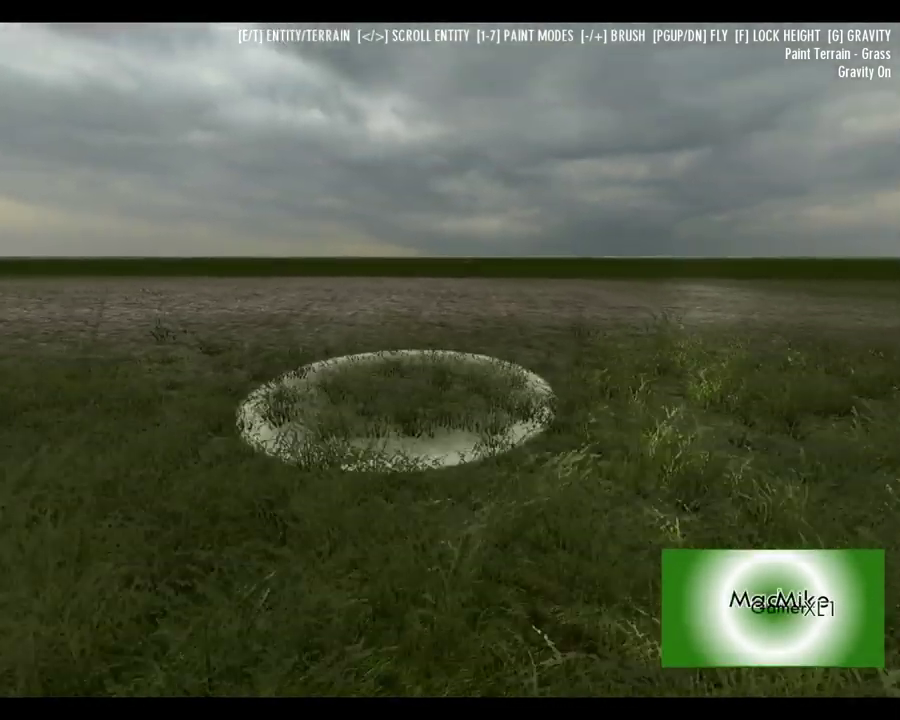
{"action": "key", "text": "w"}
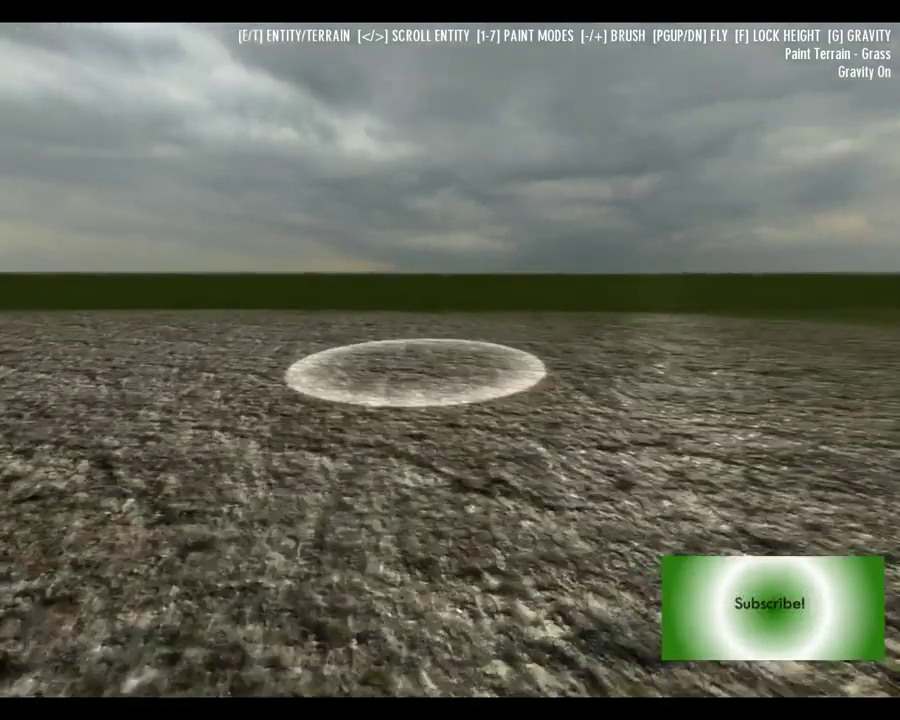
{"action": "left_click", "coordinate": [401, 374]}
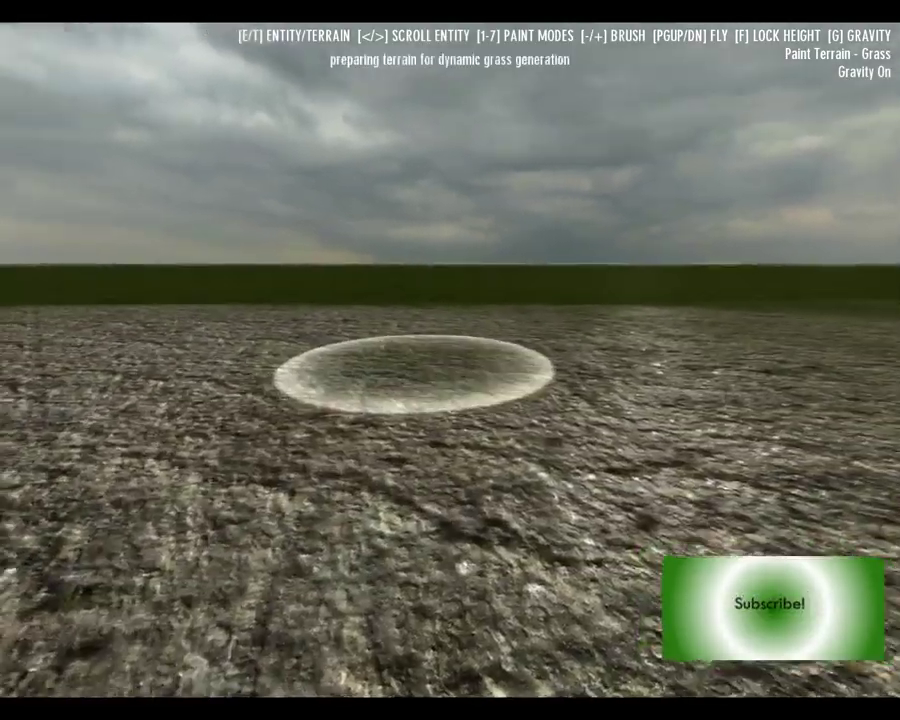
{"action": "mouse_move", "coordinate": [414, 374]}
{"action": "left_mouse_down"}
{"action": "mouse_move", "coordinate": [398, 370]}
{"action": "mouse_move", "coordinate": [325, 495]}
{"action": "mouse_move", "coordinate": [337, 424]}
{"action": "mouse_move", "coordinate": [324, 470]}
{"action": "mouse_move", "coordinate": [350, 490]}
{"action": "mouse_move", "coordinate": [386, 462]}
{"action": "mouse_move", "coordinate": [428, 405]}
{"action": "mouse_move", "coordinate": [415, 380]}
{"action": "left_mouse_up"}
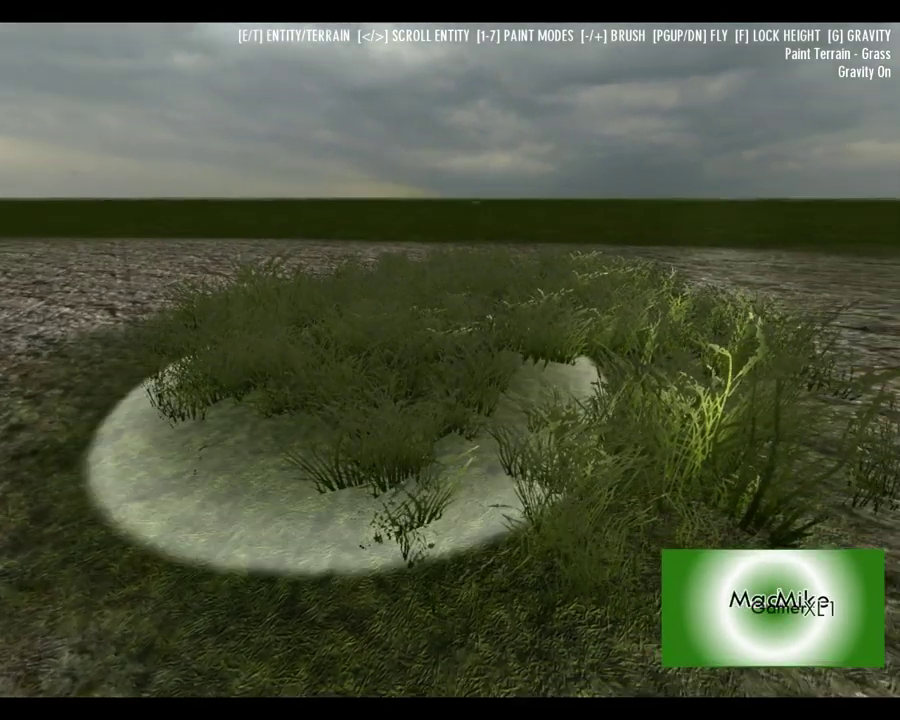
Step: Try entity mode briefly, return to terrain painting, and extend the grass across the sandy path to its outer edge
{"action": "key", "text": "e"}
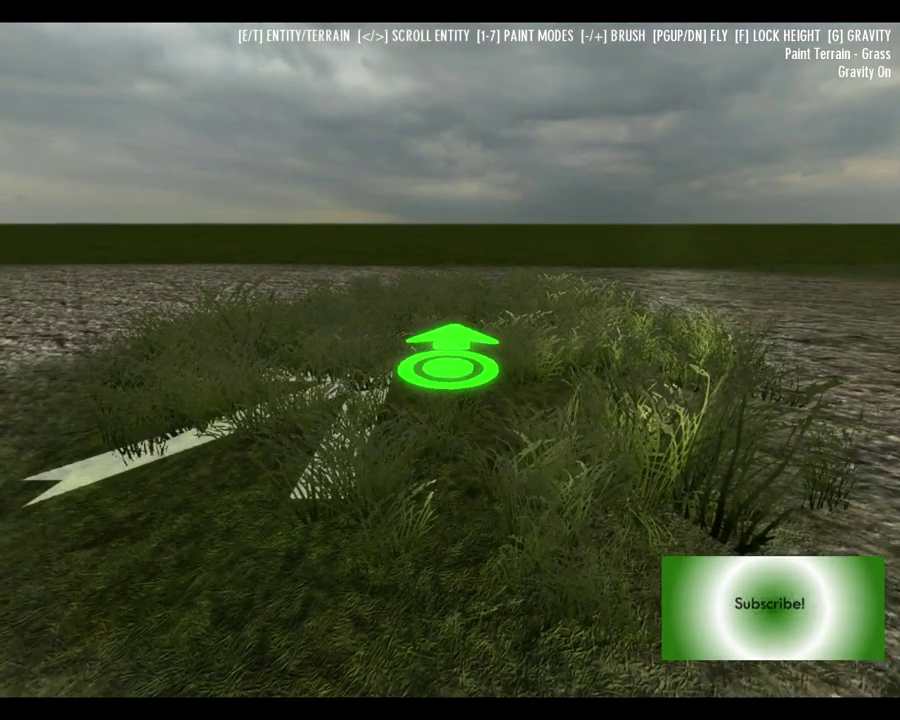
{"action": "key", "text": "s"}
{"action": "key", "text": "t"}
{"action": "key", "text": "w"}
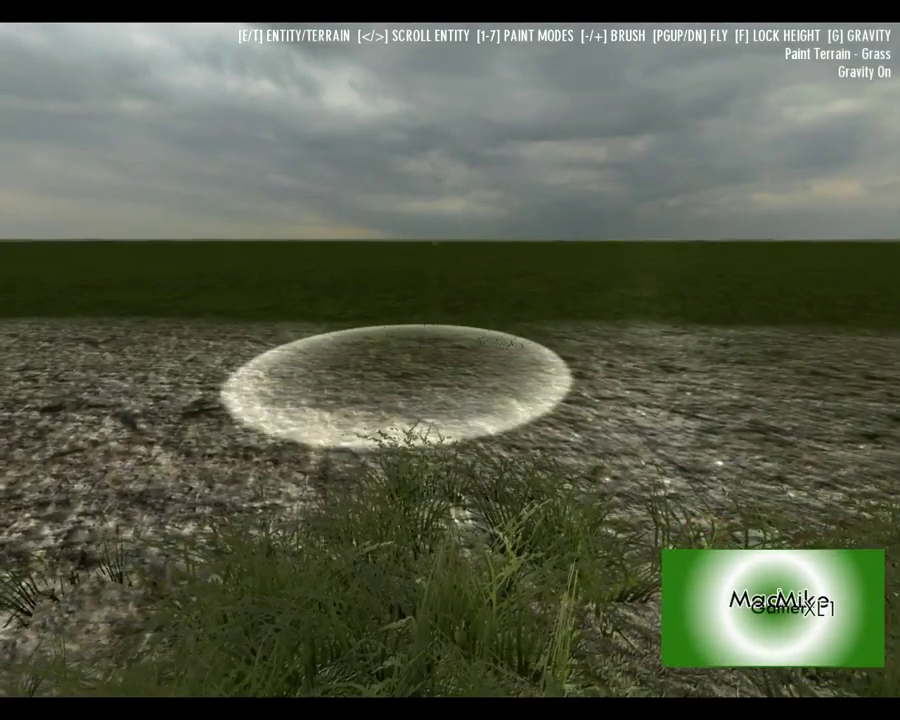
{"action": "mouse_move", "coordinate": [398, 386]}
{"action": "left_mouse_down"}
{"action": "mouse_move", "coordinate": [350, 480]}
{"action": "mouse_move", "coordinate": [381, 422]}
{"action": "mouse_move", "coordinate": [372, 402]}
{"action": "mouse_move", "coordinate": [381, 405]}
{"action": "left_mouse_up"}
{"action": "key", "text": "w"}
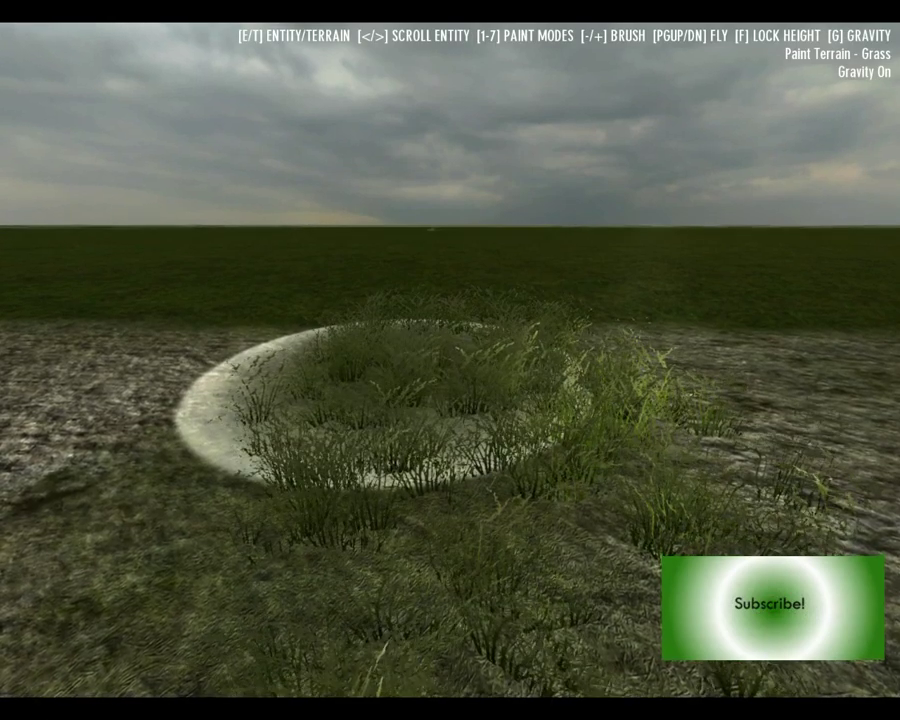
{"action": "key", "text": "a"}
{"action": "key", "text": "w"}
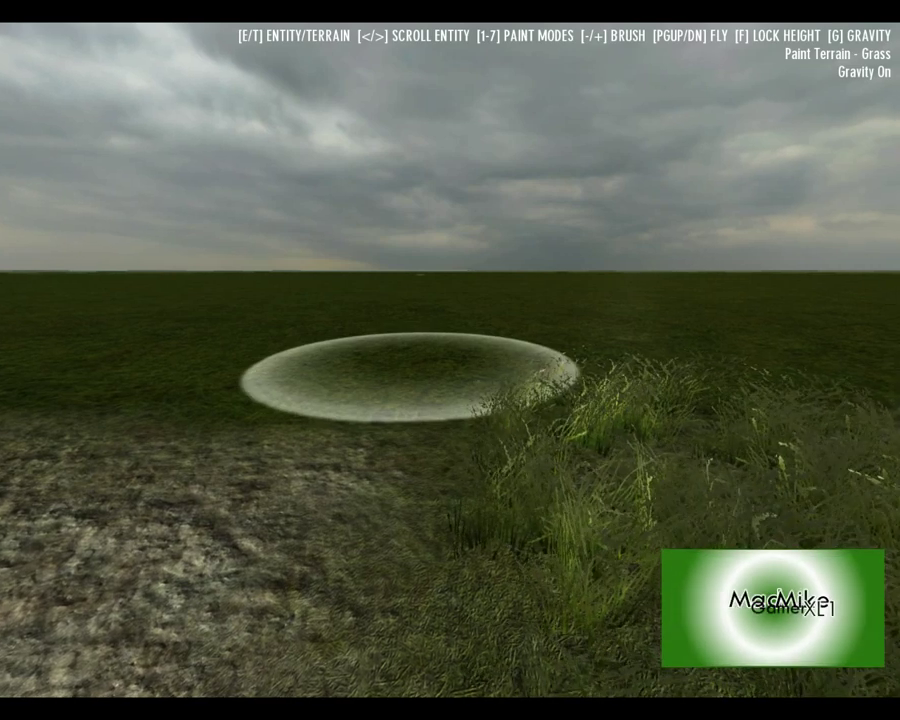
Step: Switch to entity mode and place a series of player start markers on the ground beside the painted grass
{"action": "key", "text": "e"}
{"action": "key", "text": "t"}
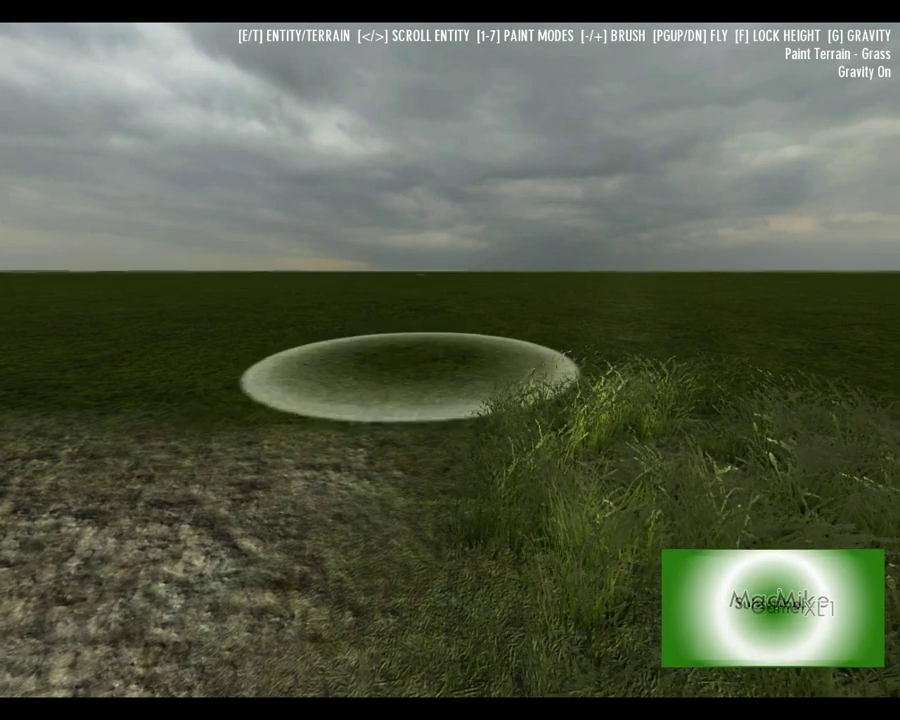
{"action": "key", "text": "e"}
{"action": "left_click", "coordinate": [450, 356]}
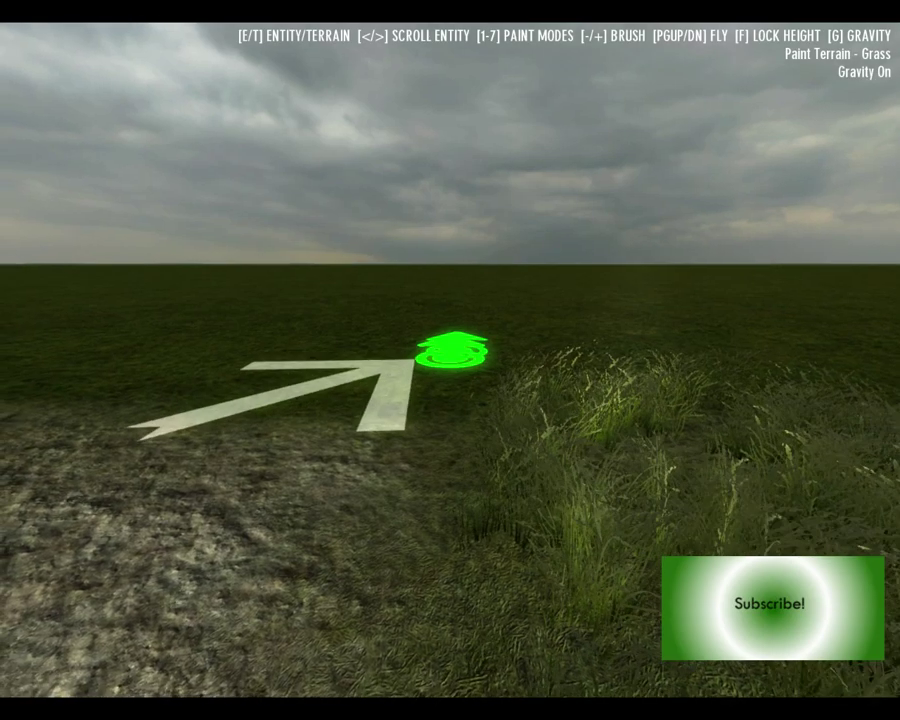
{"action": "left_click", "coordinate": [450, 356]}
{"action": "left_click", "coordinate": [440, 358]}
{"action": "left_click", "coordinate": [450, 358]}
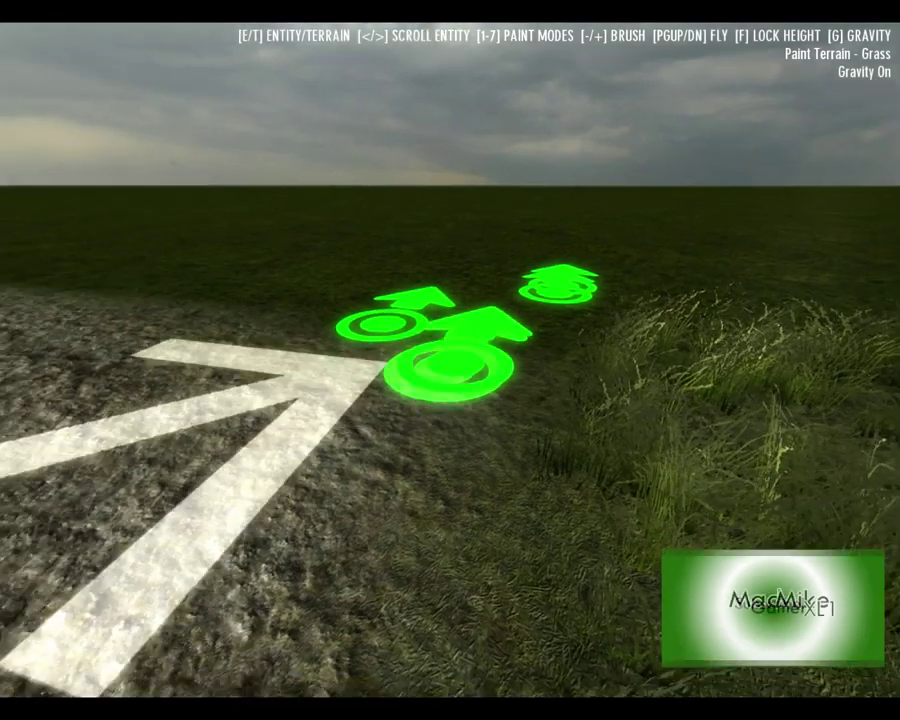
{"action": "left_click", "coordinate": [450, 358]}
{"action": "left_click", "coordinate": [450, 358]}
{"action": "left_click", "coordinate": [450, 358]}
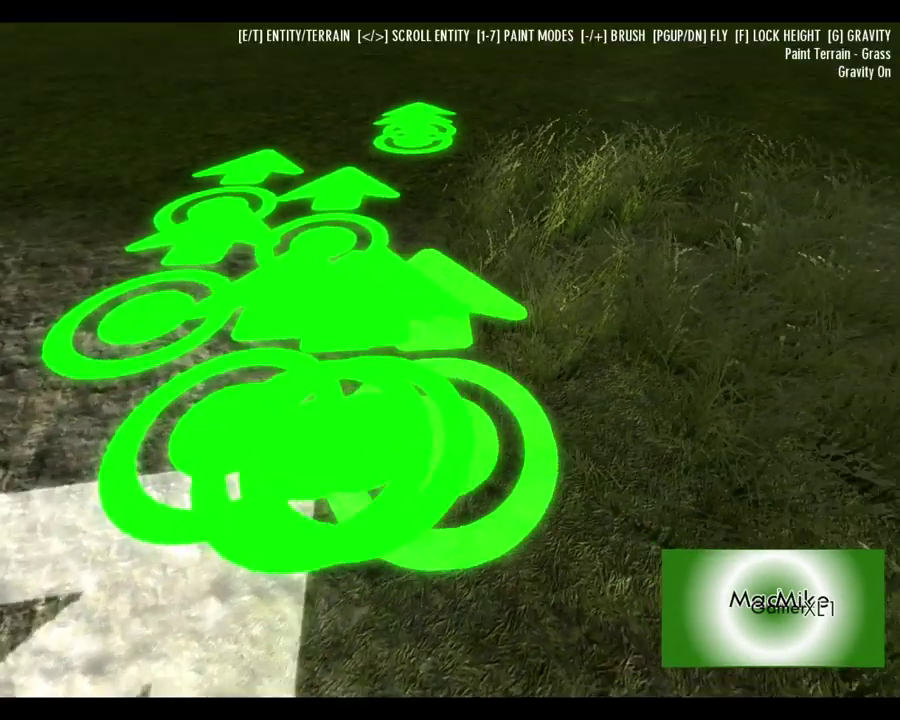
Step: Toggle between terrain and entity modes, finish in terrain mode, and return to the overhead map editor
{"action": "key", "text": "t"}
{"action": "key", "text": "e"}
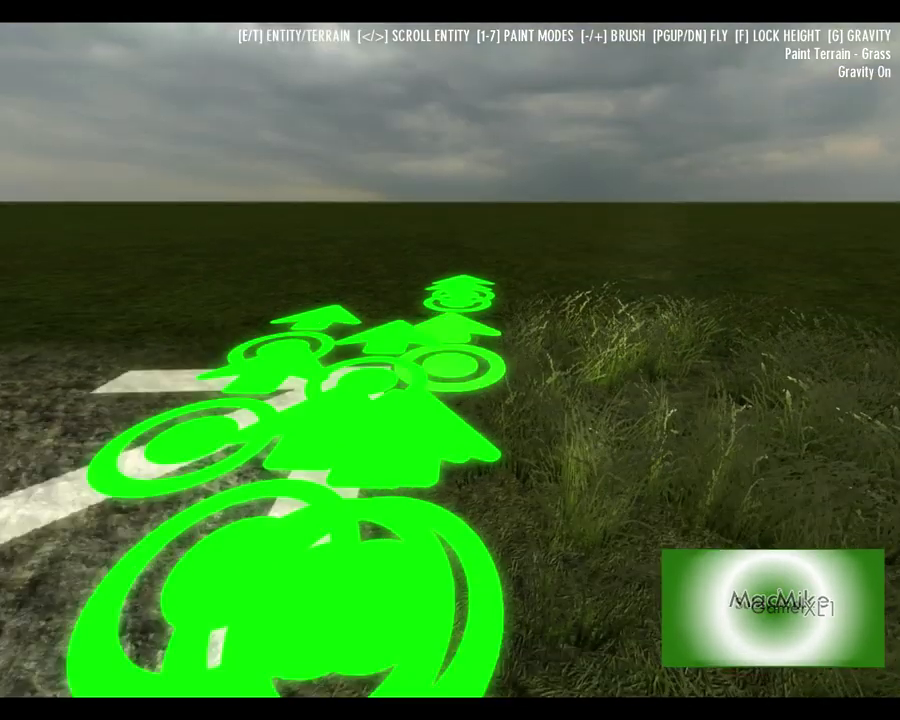
{"action": "key", "text": "t"}
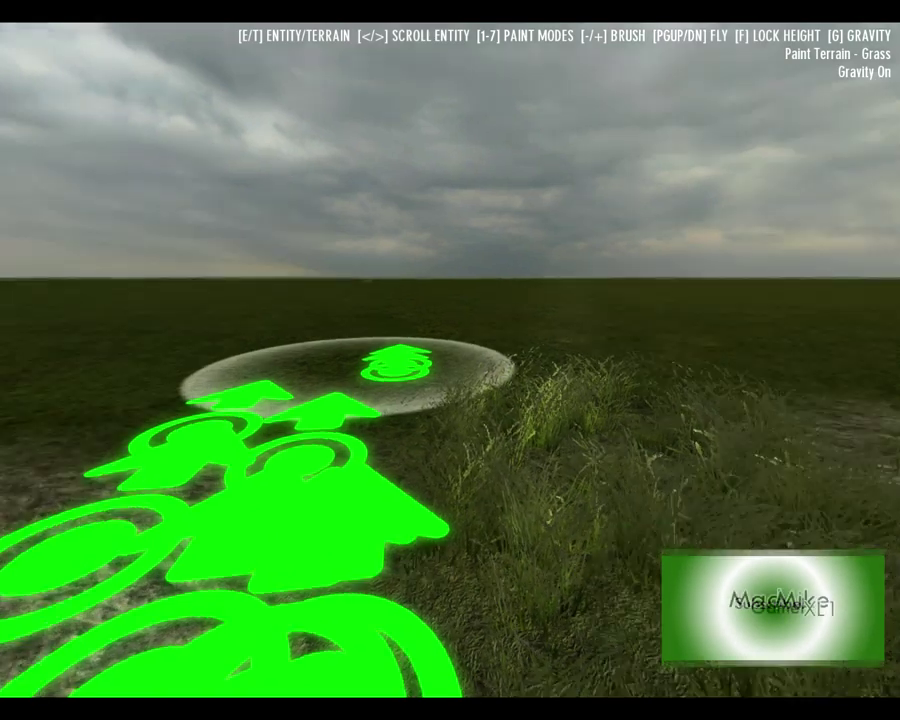
{"action": "key", "text": "Escape"}
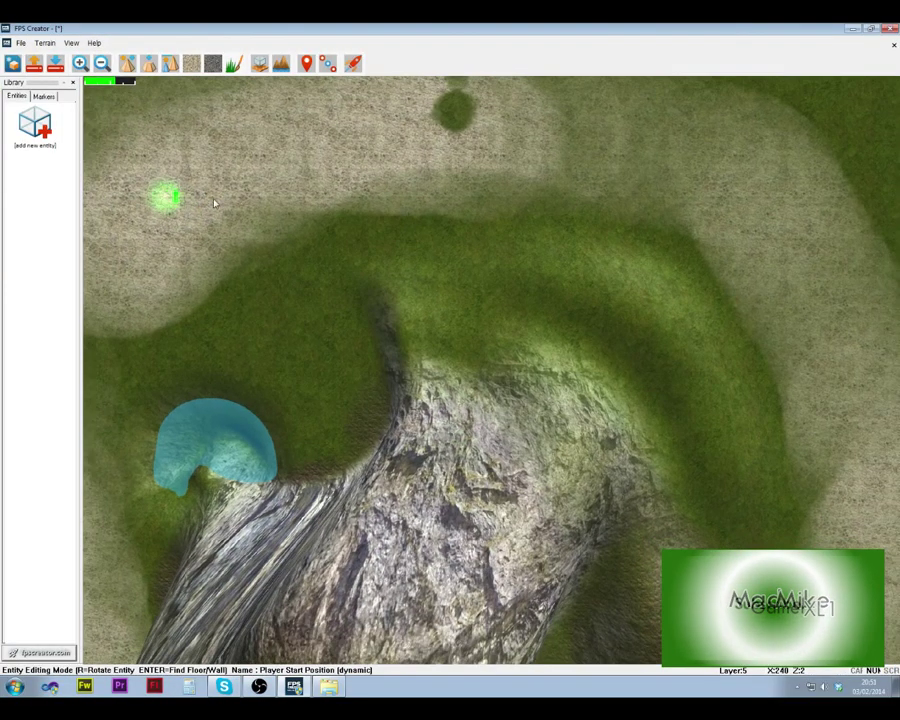
Step: Locate the placed player start markers on the overhead map and reposition them along the outer edge of the sandy path
{"action": "key", "text": "w"}
{"action": "key", "text": "a"}
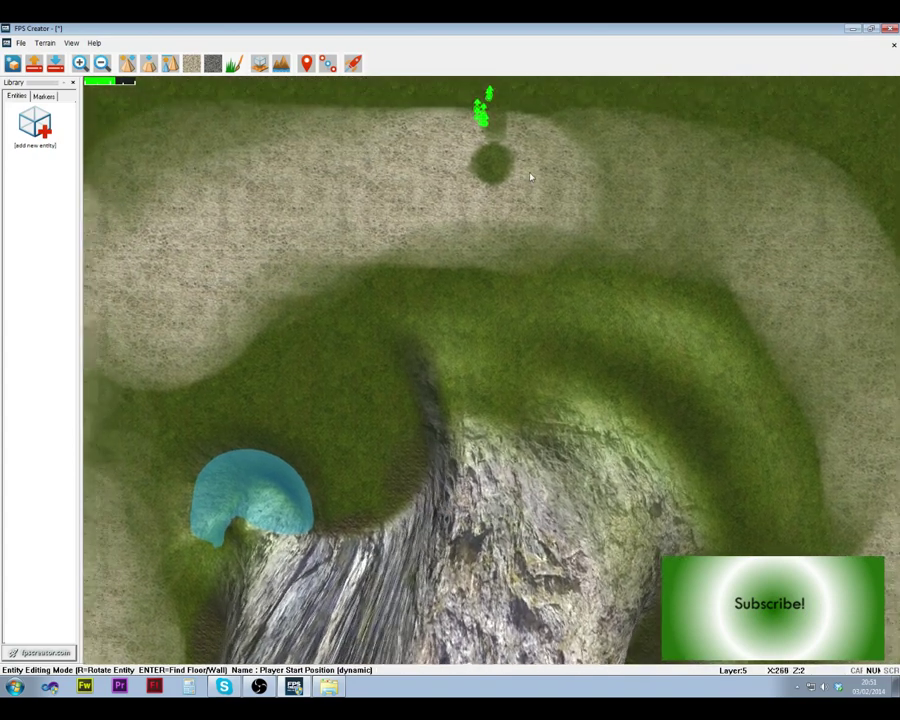
{"action": "key", "text": "w"}
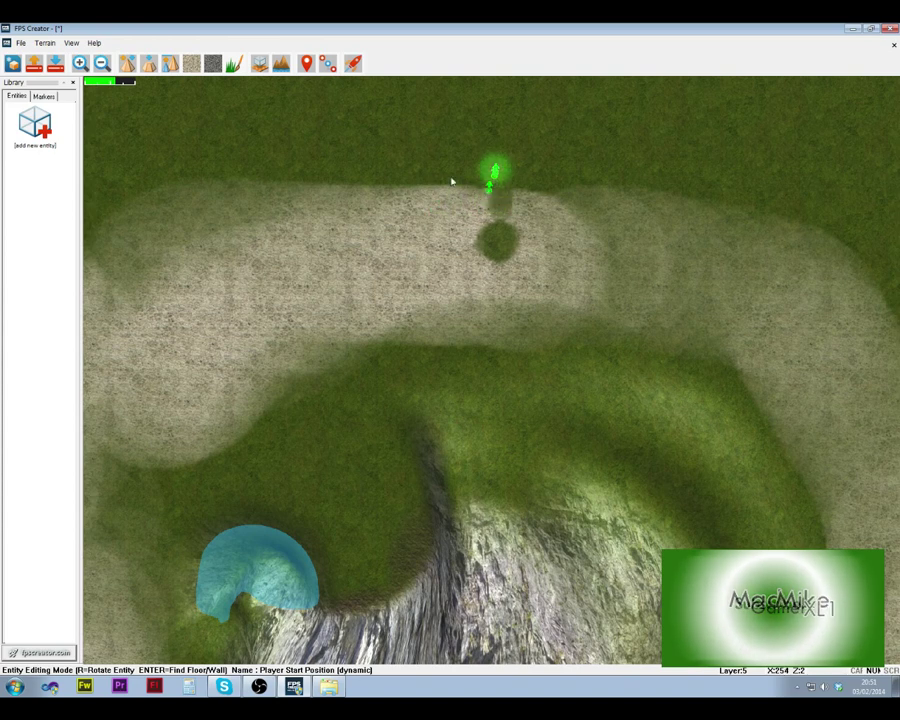
{"action": "key", "text": "Up"}
{"action": "key", "text": "Up"}
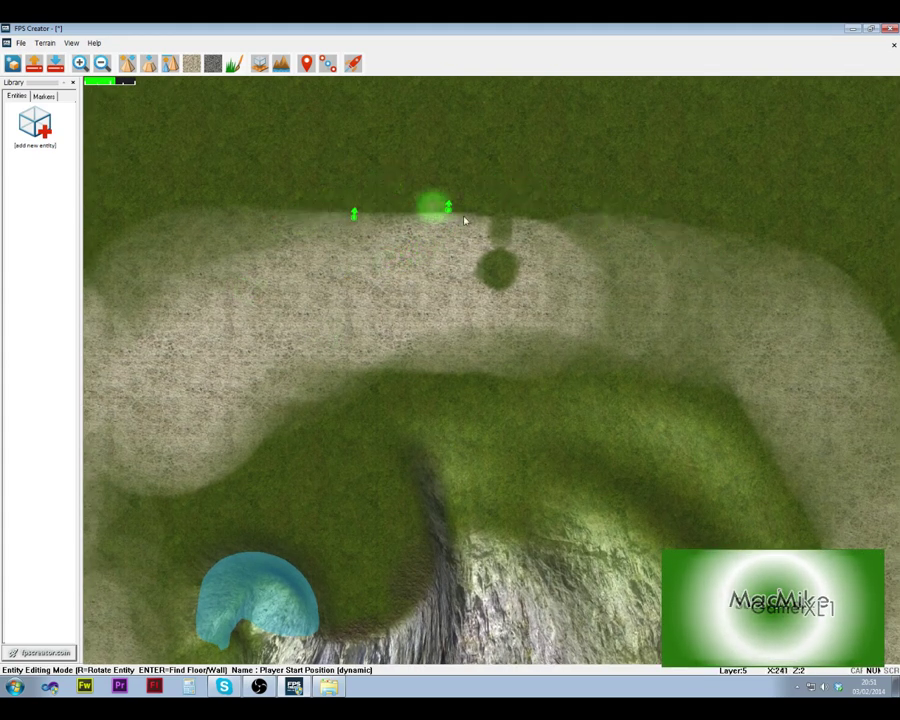
{"action": "left_click", "coordinate": [580, 264]}
{"action": "right_click", "coordinate": [416, 347]}
{"action": "scroll", "coordinate": [416, 347], "scroll_direction": "down", "scroll_amount": 1}
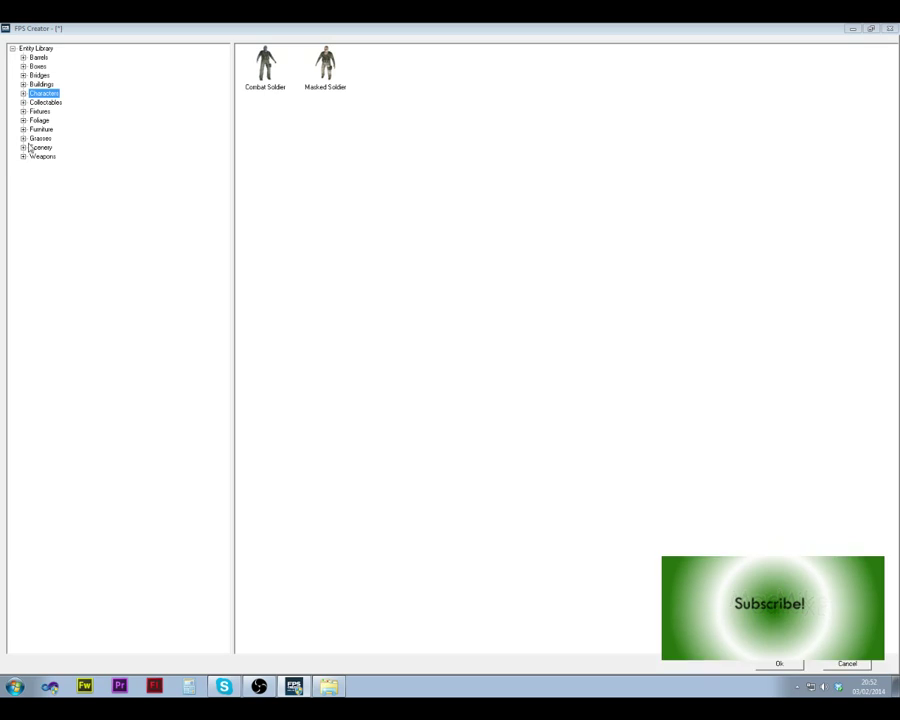
Step: Add the Combat Soldier from the entity library's characters and place copies on the grass beside the pond
{"action": "key", "text": "Down"}
{"action": "key", "text": "Up"}
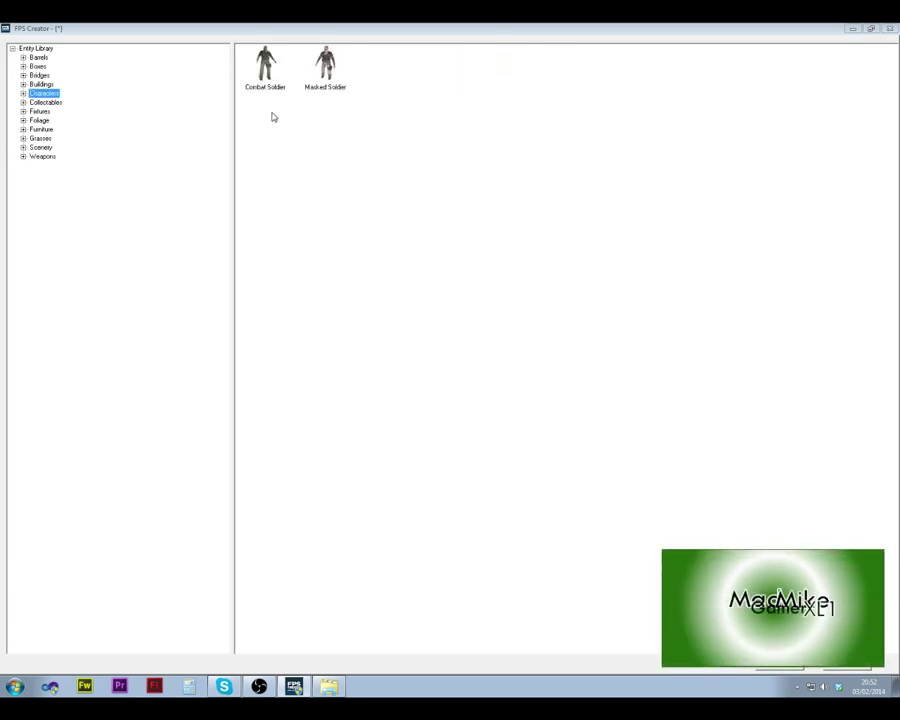
{"action": "key", "text": "Escape"}
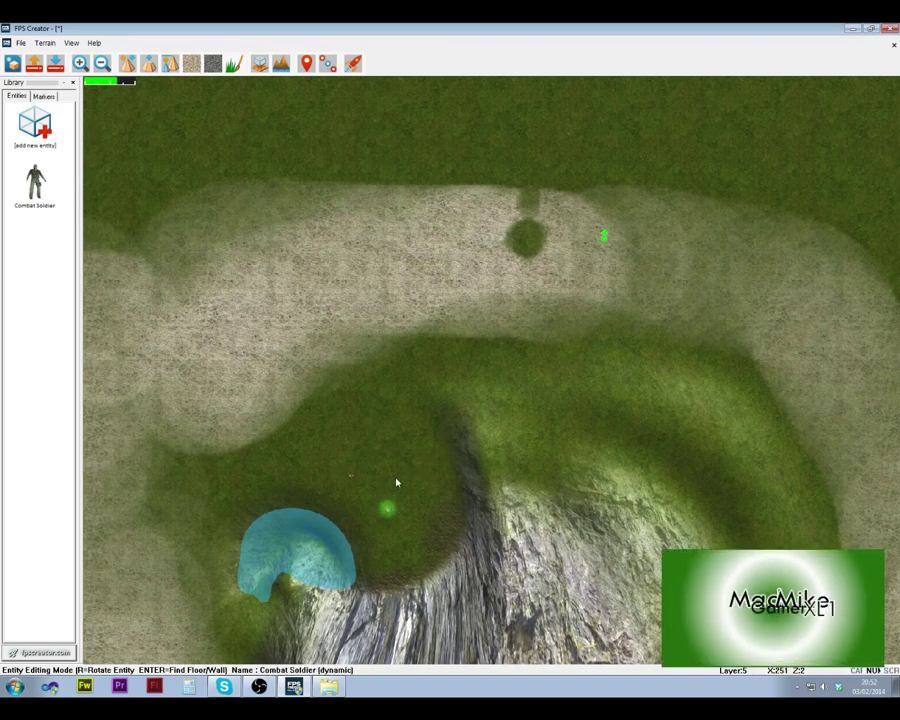
Step: Add the .38 Cartridges (Pistol) from the weapons library and scatter ammo boxes on the sand around the player start marker
{"action": "left_click", "coordinate": [33, 122]}
{"action": "left_click", "coordinate": [42, 156]}
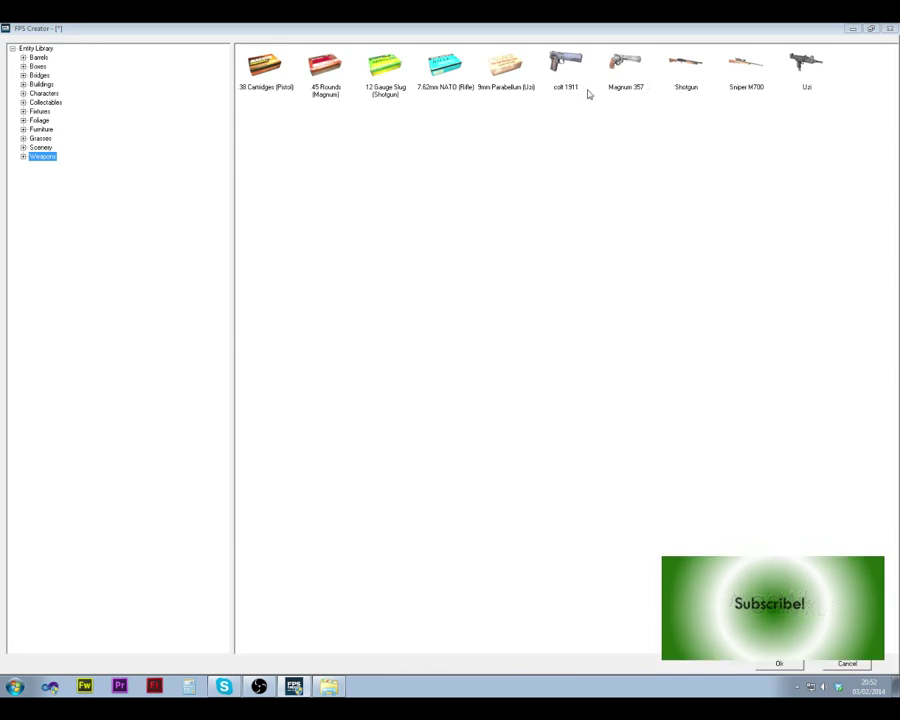
{"action": "double_click", "coordinate": [263, 80]}
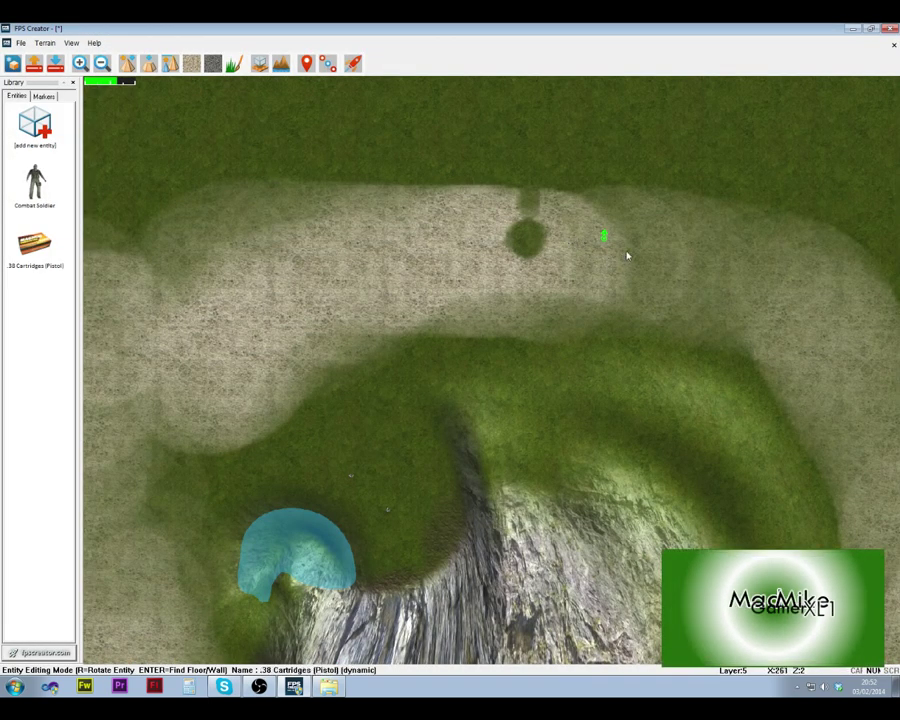
Step: Open the player start marker's properties, look over the start weapon choices, and set Lives to 1000
{"action": "right_click", "coordinate": [605, 238]}
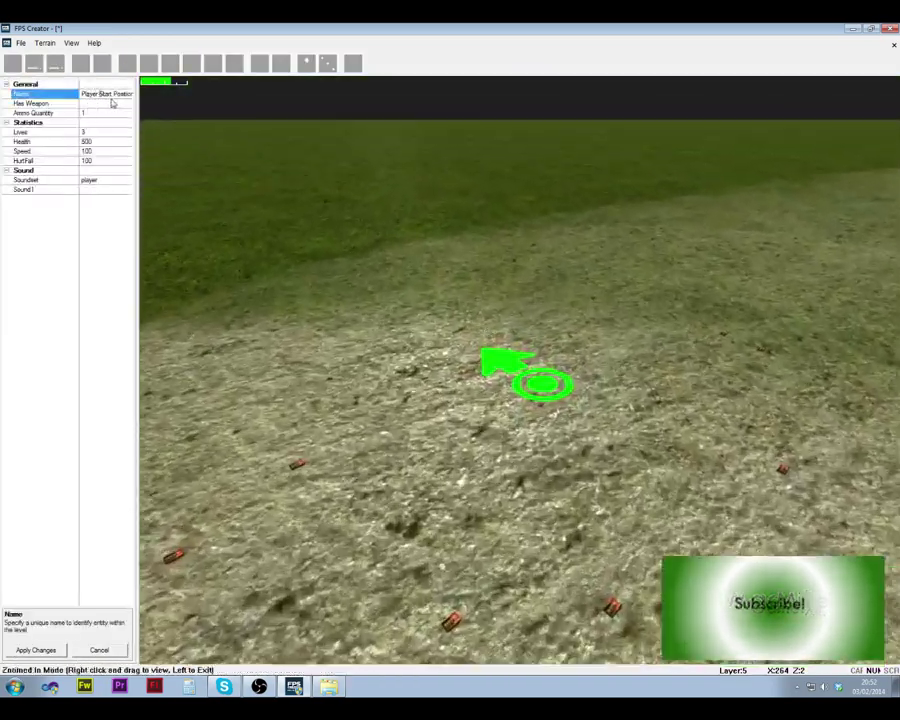
{"action": "left_click", "coordinate": [113, 103]}
{"action": "left_click", "coordinate": [129, 104]}
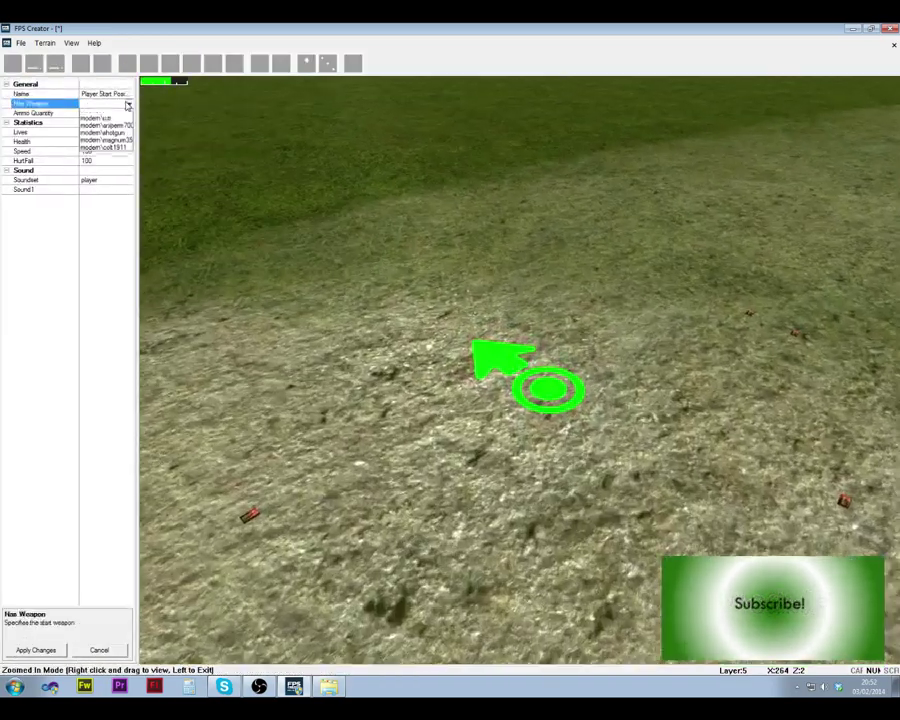
{"action": "left_click", "coordinate": [129, 104]}
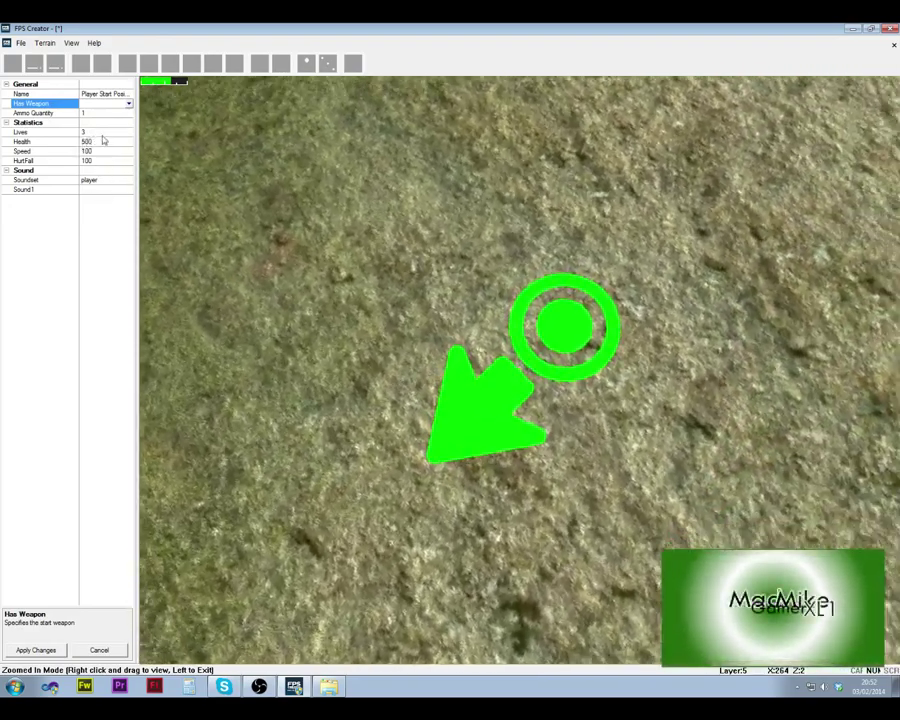
{"action": "left_click", "coordinate": [95, 132]}
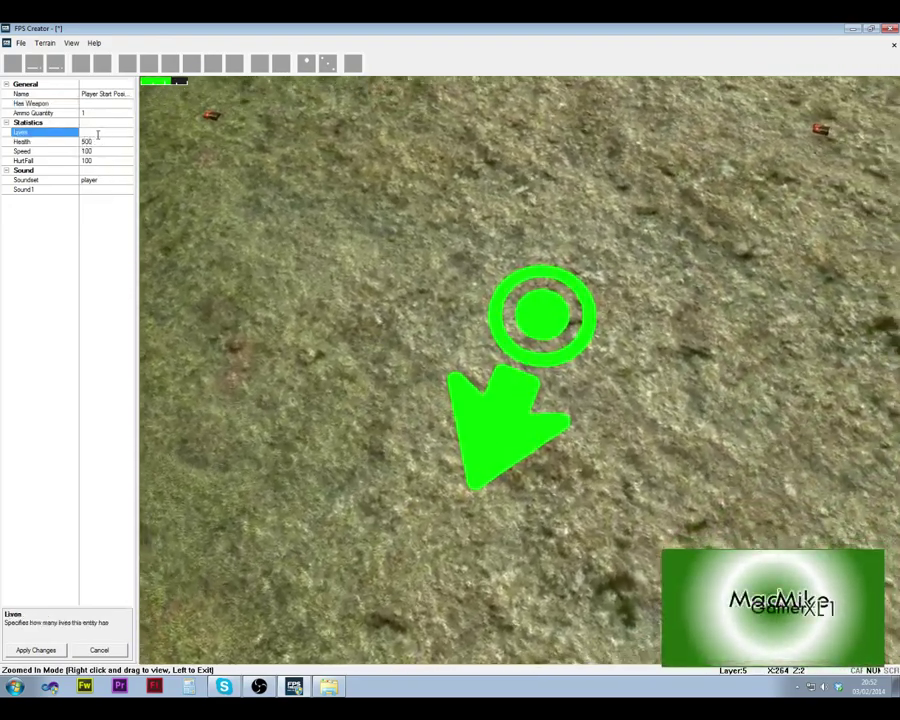
{"action": "type", "text": "10000"}
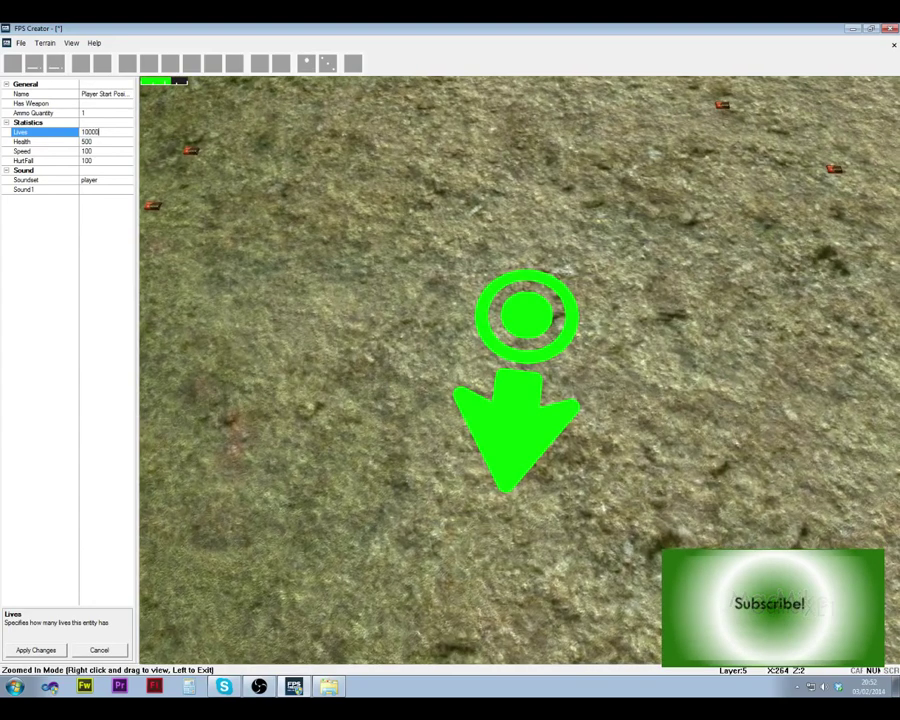
{"action": "key", "text": "BackSpace"}
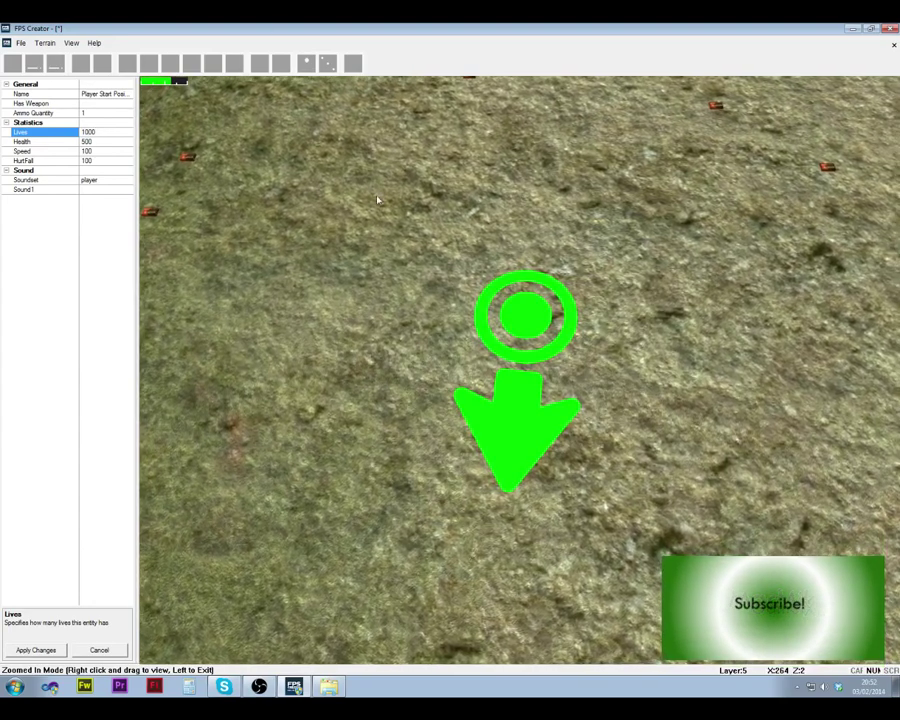
Step: Set the player start marker's Health to 4000 and its Speed to 120
{"action": "left_click", "coordinate": [99, 140]}
{"action": "type", "text": "4000"}
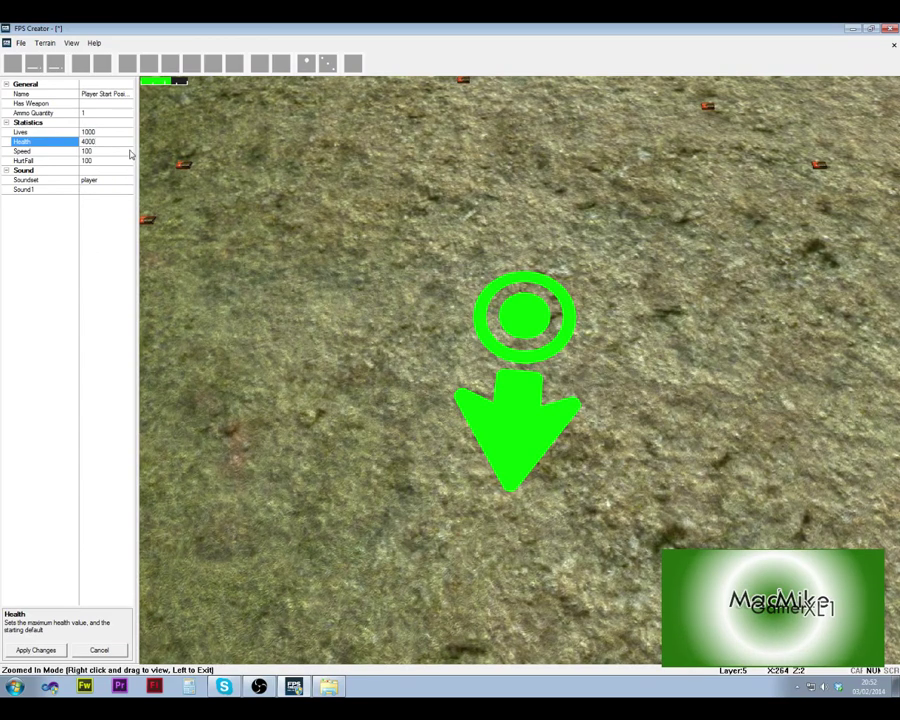
{"action": "left_click", "coordinate": [100, 151]}
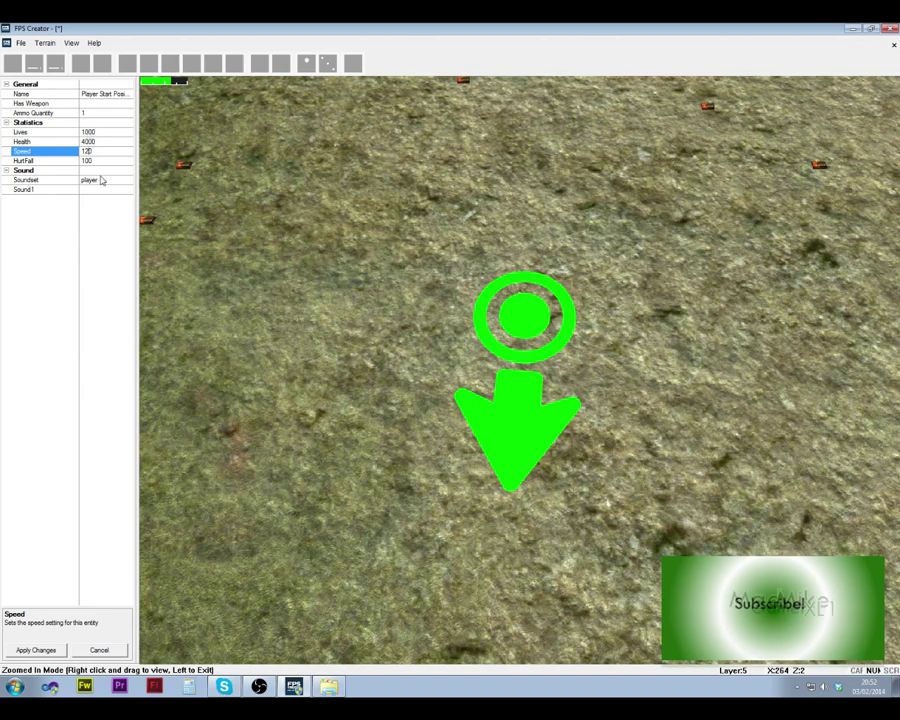
Step: Give the player the modern\colt1911 as start weapon and set HurtFall to 20
{"action": "left_click", "coordinate": [108, 103]}
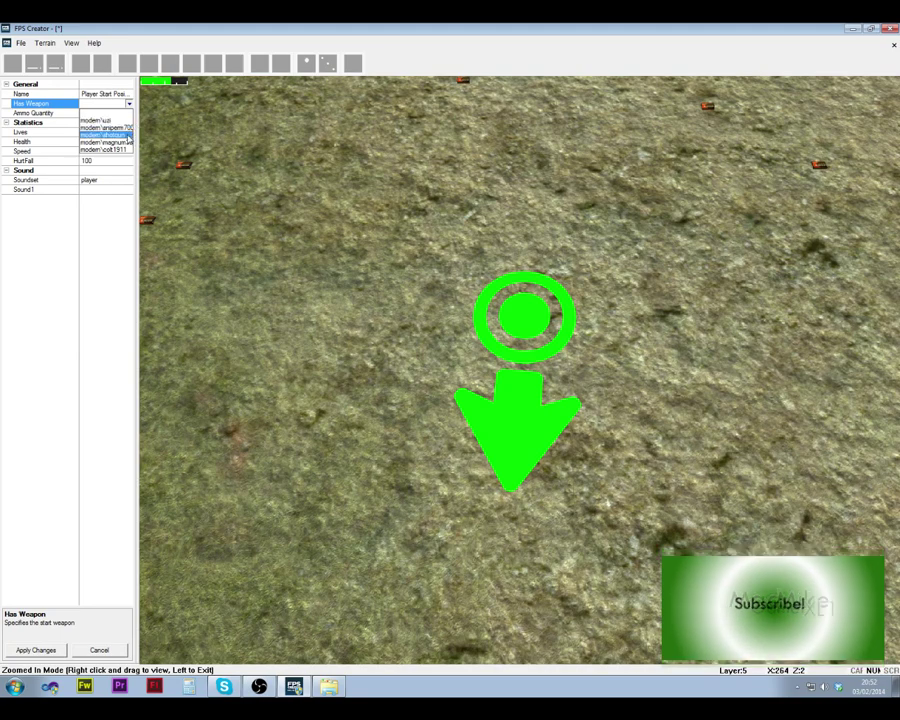
{"action": "left_click", "coordinate": [106, 149]}
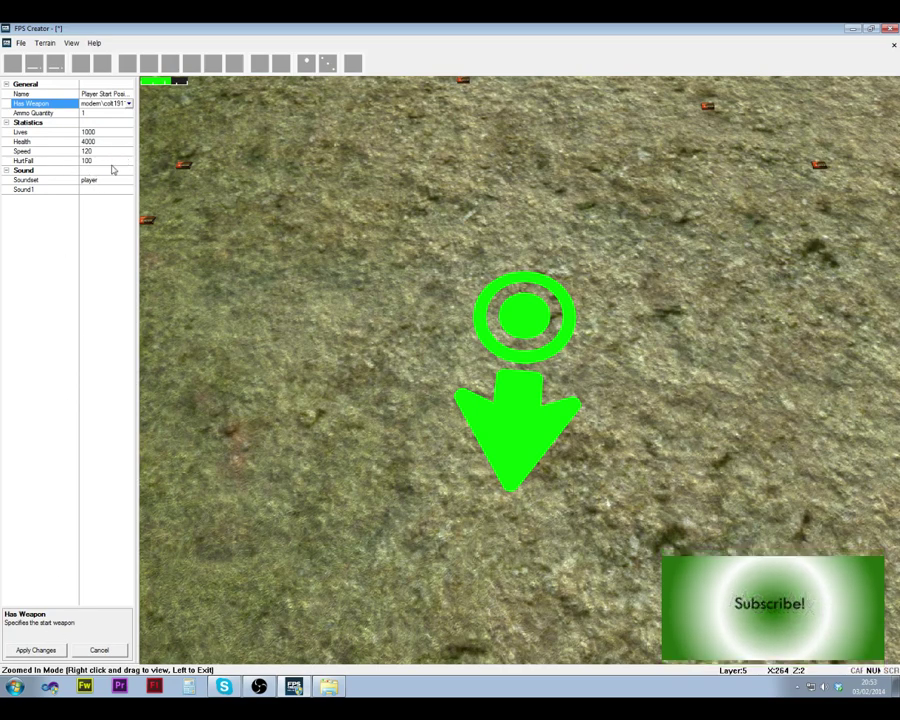
{"action": "left_click", "coordinate": [112, 162]}
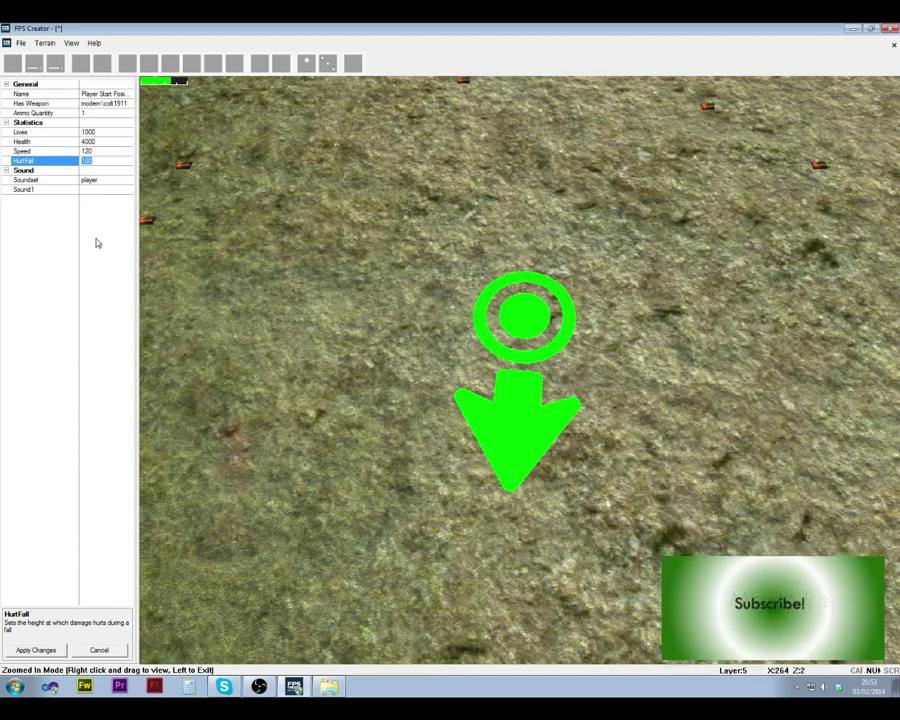
{"action": "type", "text": "20"}
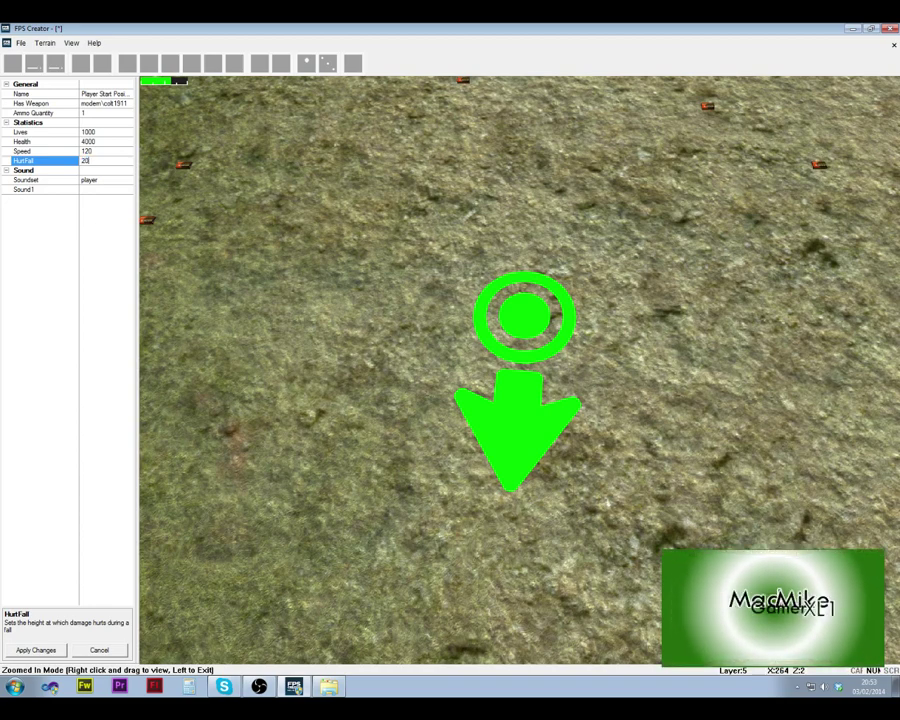
{"action": "left_click", "coordinate": [237, 441]}
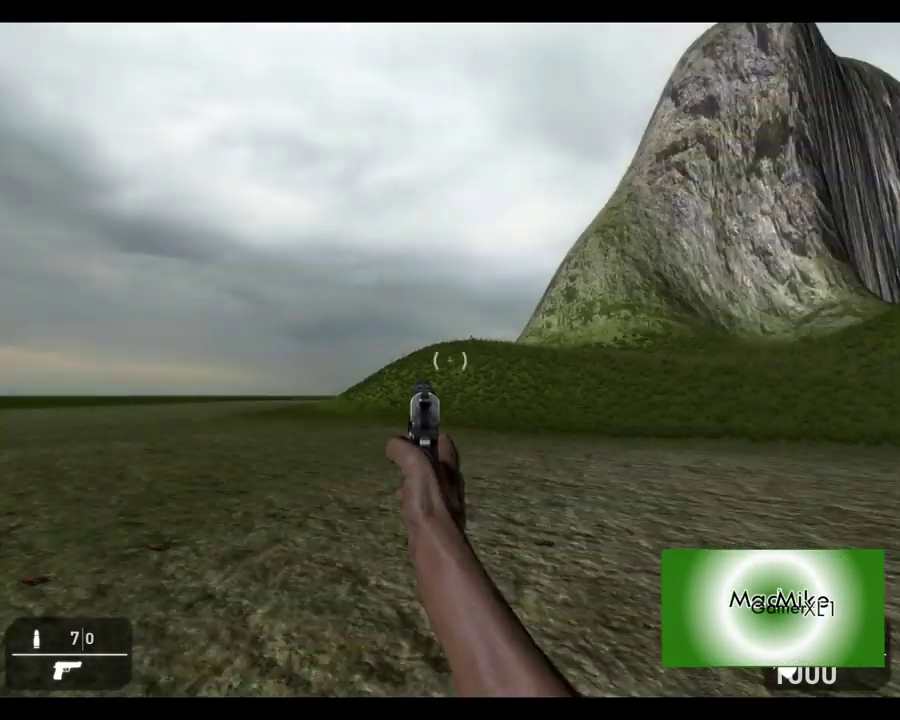
Step: Look around the test level, lower the Camera FOV in the in-game settings, and return to play
{"action": "key", "text": "w"}
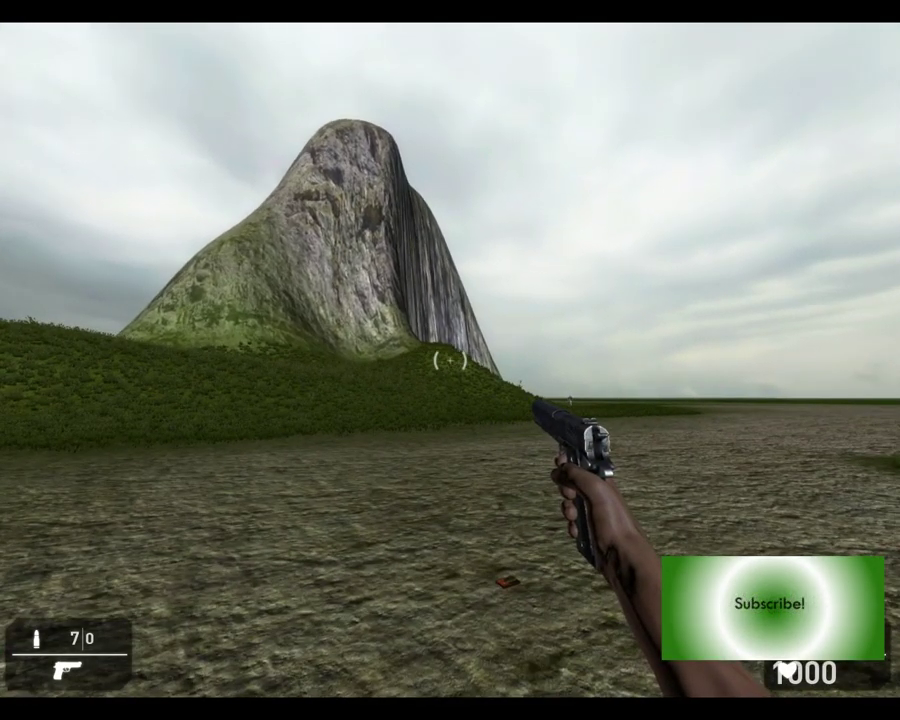
{"action": "key", "text": "Tab"}
{"action": "key", "text": "Tab"}
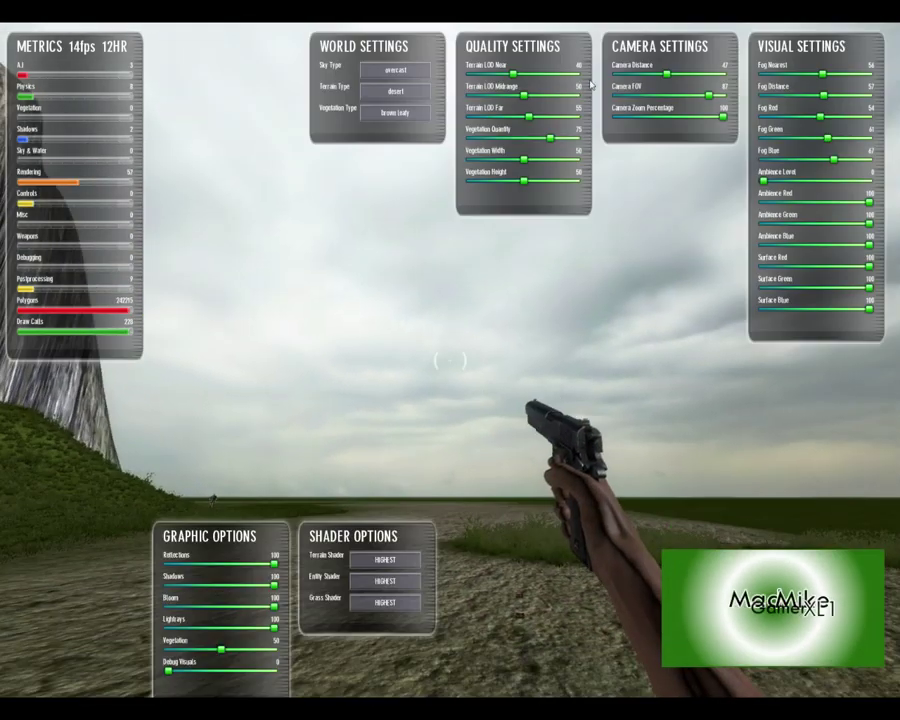
{"action": "left_click_drag", "start_coordinate": [706, 97], "coordinate": [686, 102]}
{"action": "key", "text": "F1"}
{"action": "key", "text": "F2"}
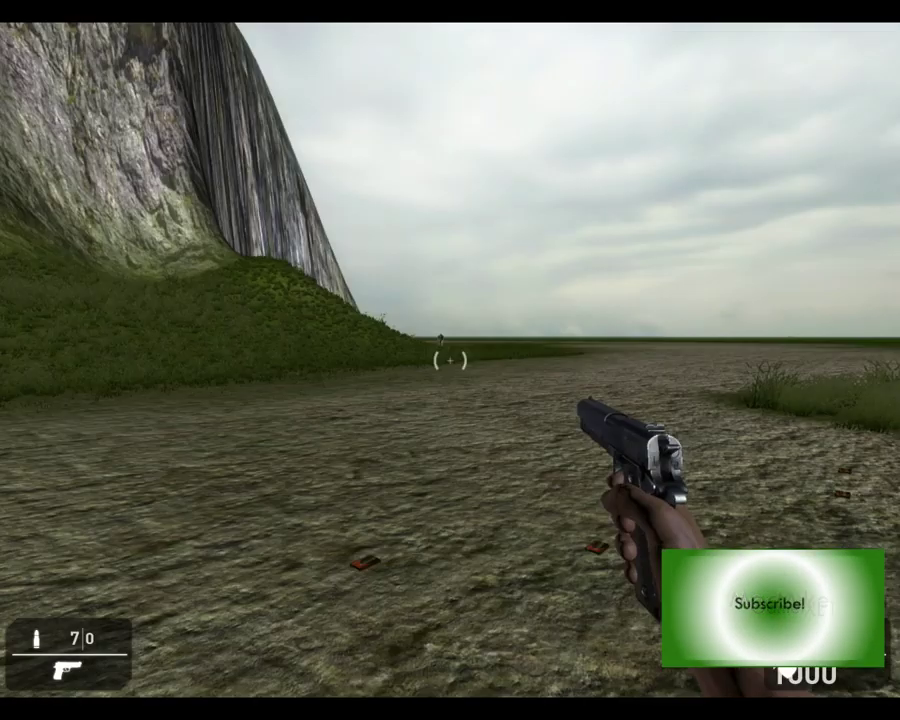
Step: Collect the pistol ammo boxes on the sandy path and walk onto the grass towards the distant soldier
{"action": "key", "text": "w"}
{"action": "key", "text": "w"}
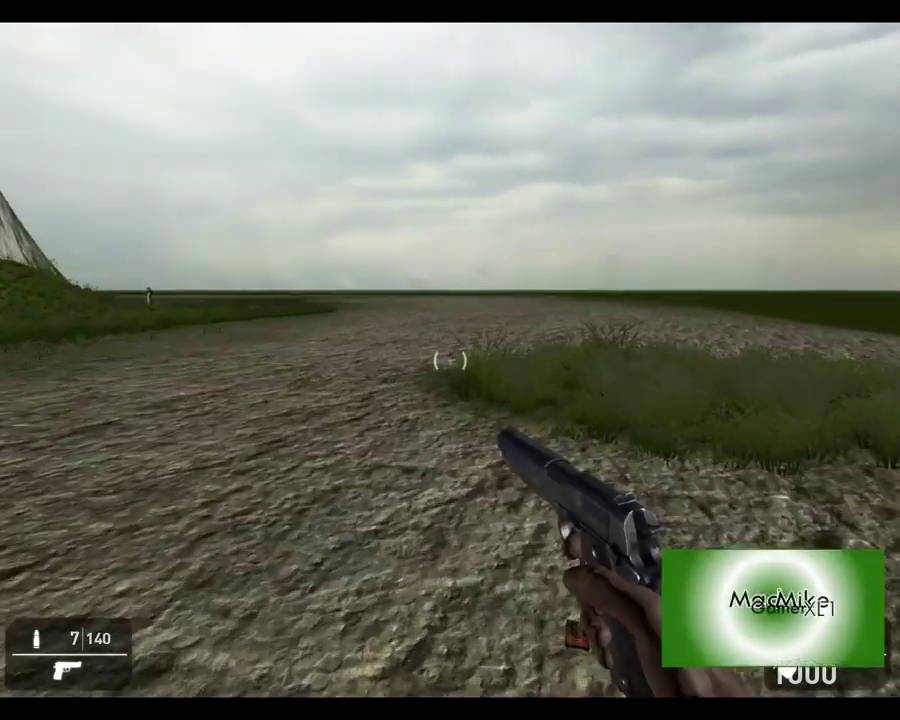
{"action": "key", "text": "w"}
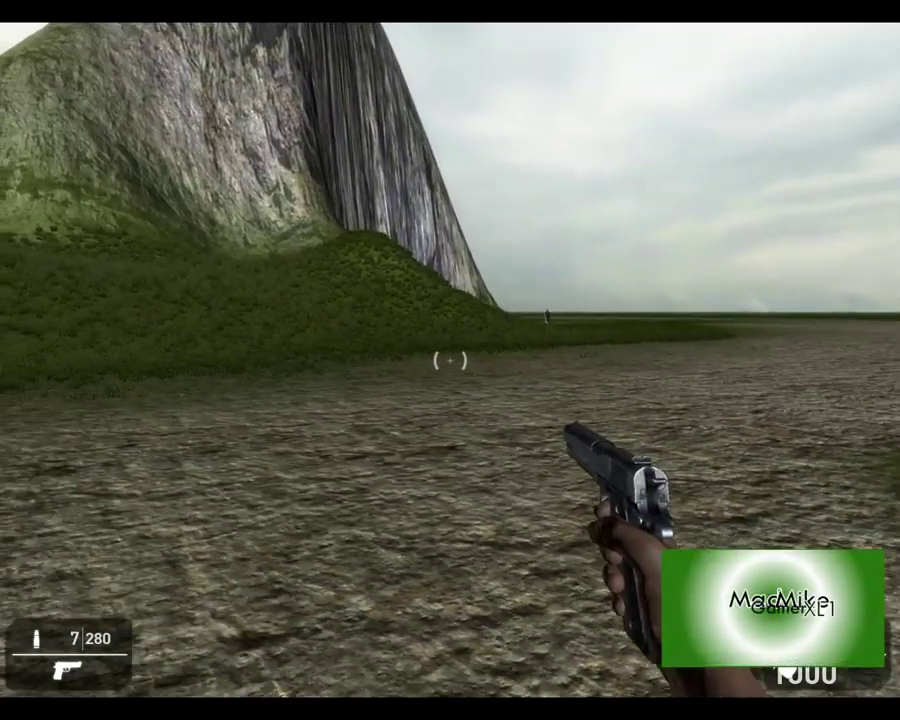
{"action": "key", "text": "w"}
{"action": "key", "text": "w"}
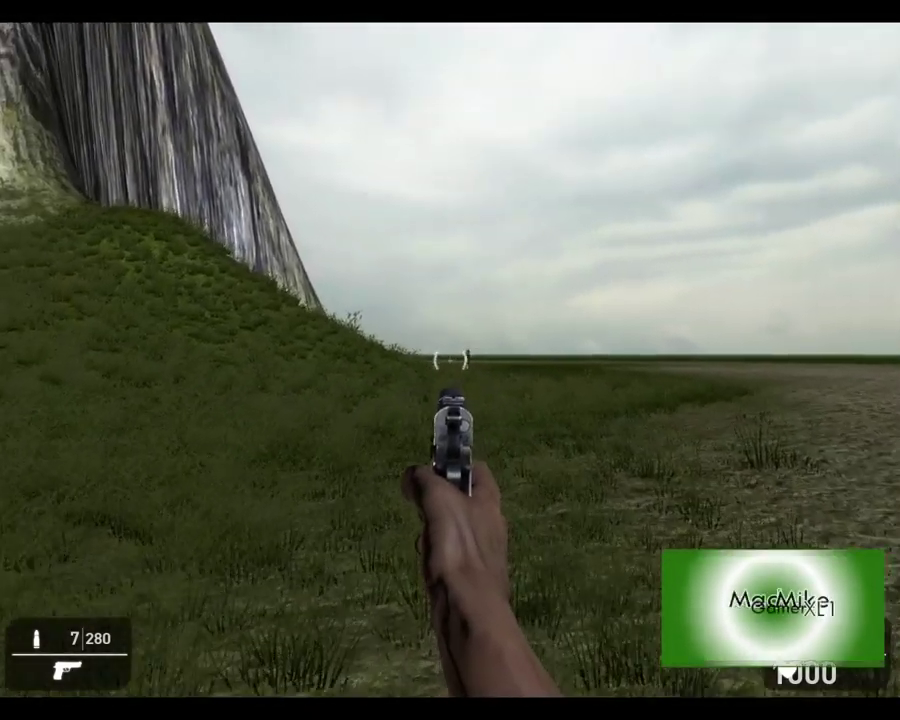
Step: Test combat by firing the pistol at the soldier while advancing through the tall grass, and reload
{"action": "left_click", "coordinate": [450, 360]}
{"action": "left_click", "coordinate": [450, 360]}
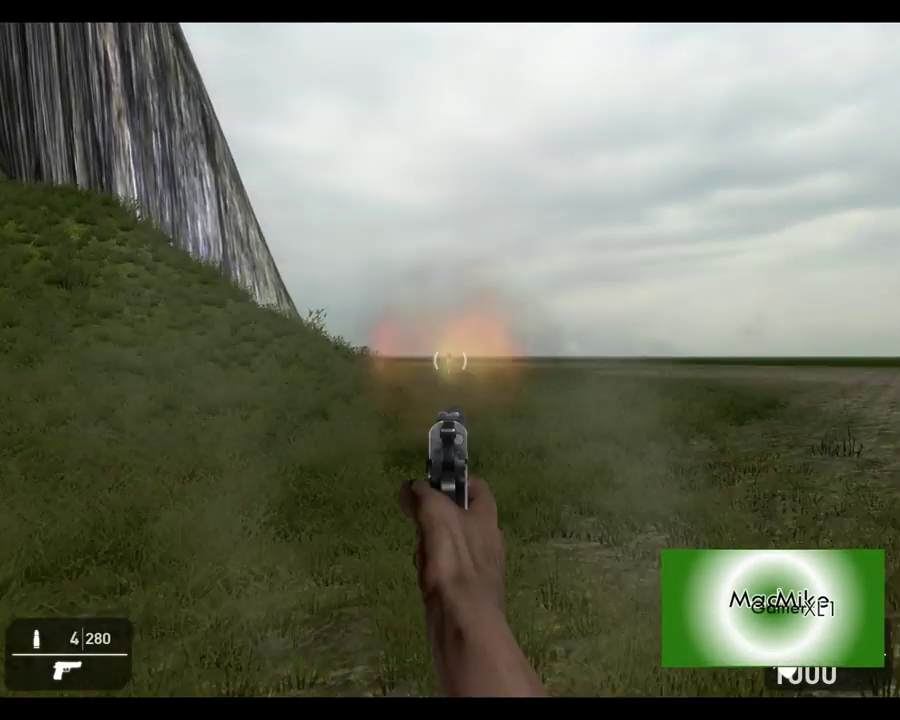
{"action": "right_click", "coordinate": [450, 360]}
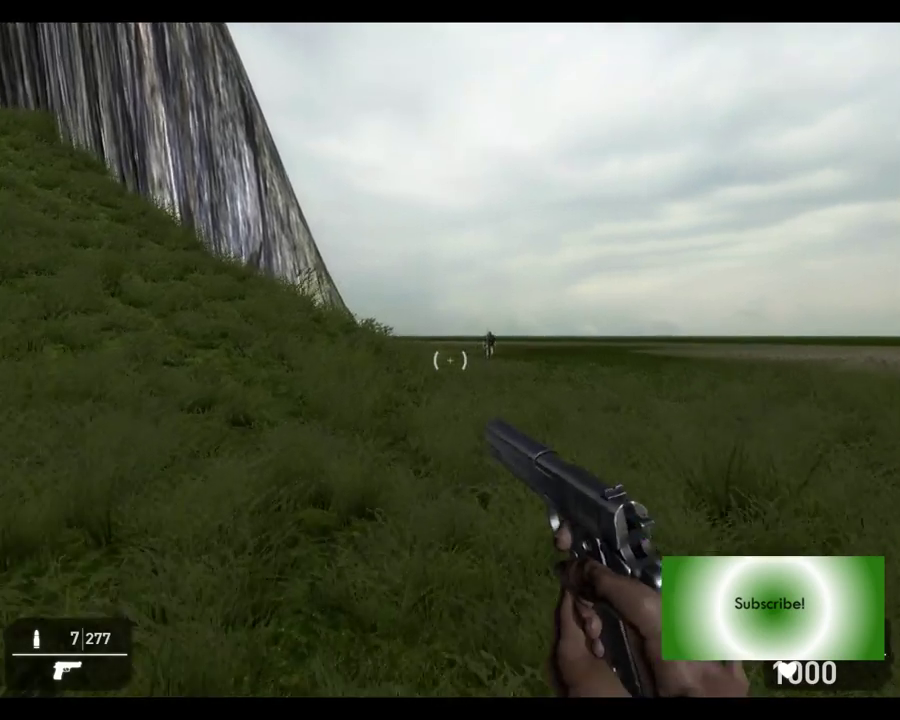
{"action": "key", "text": "w"}
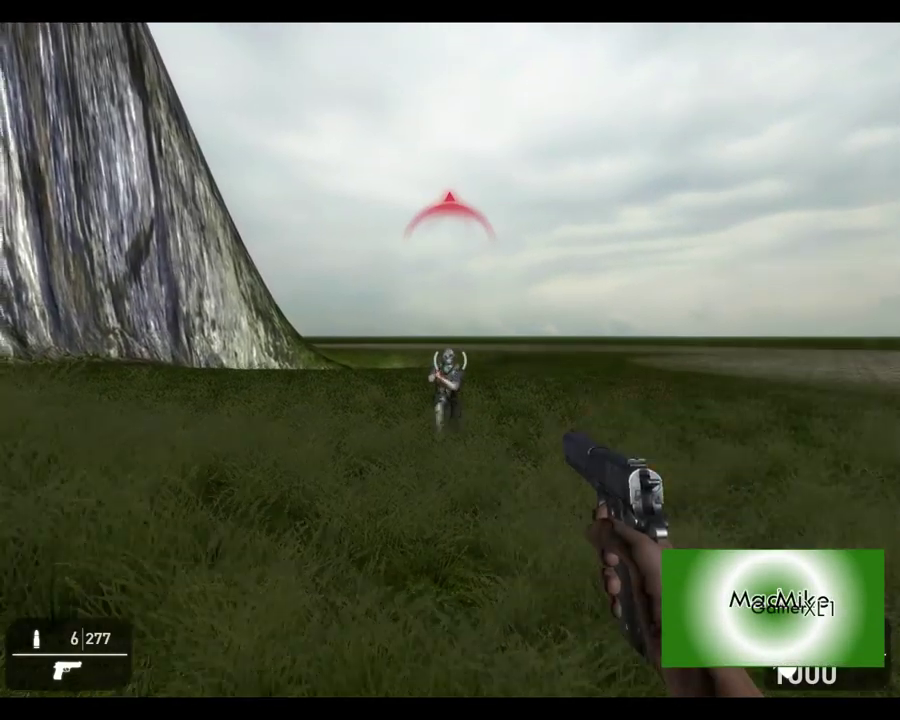
{"action": "left_click", "coordinate": [450, 360]}
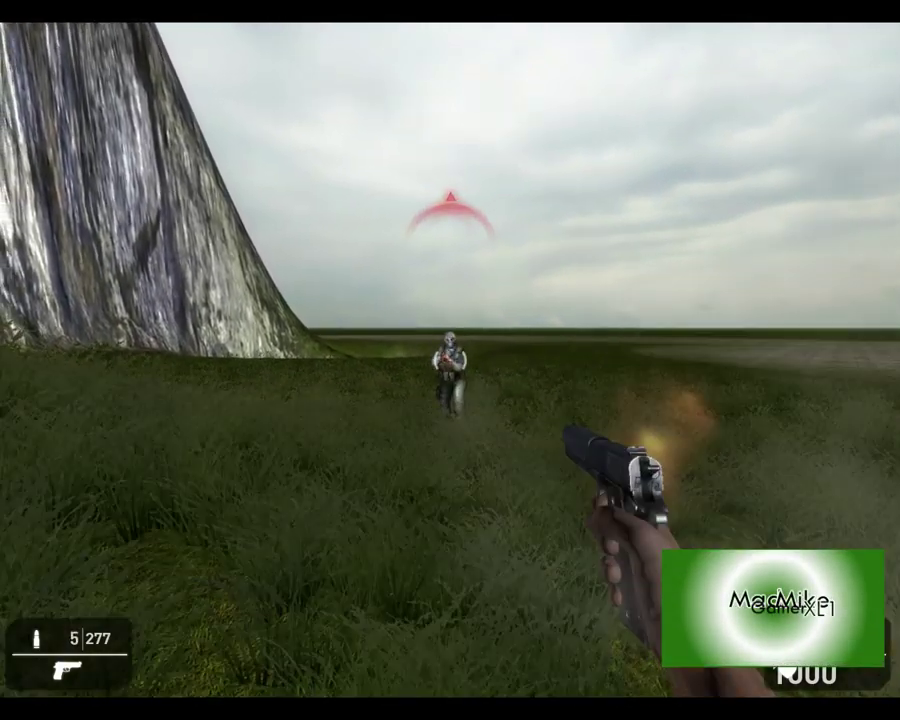
{"action": "left_click", "coordinate": [450, 360]}
{"action": "left_click", "coordinate": [450, 360]}
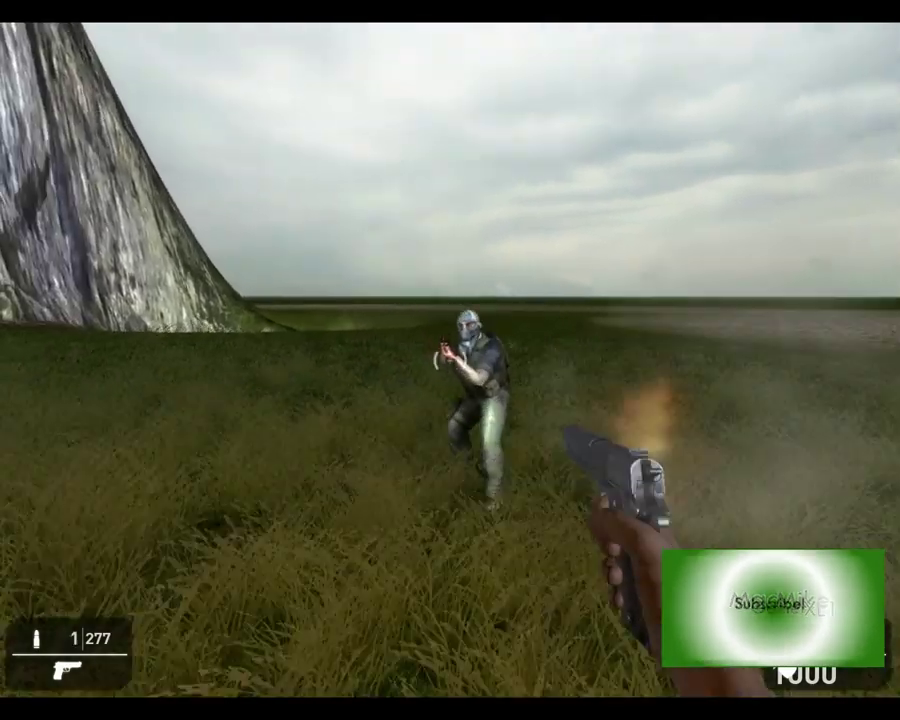
{"action": "left_click", "coordinate": [450, 360]}
{"action": "key", "text": "r"}
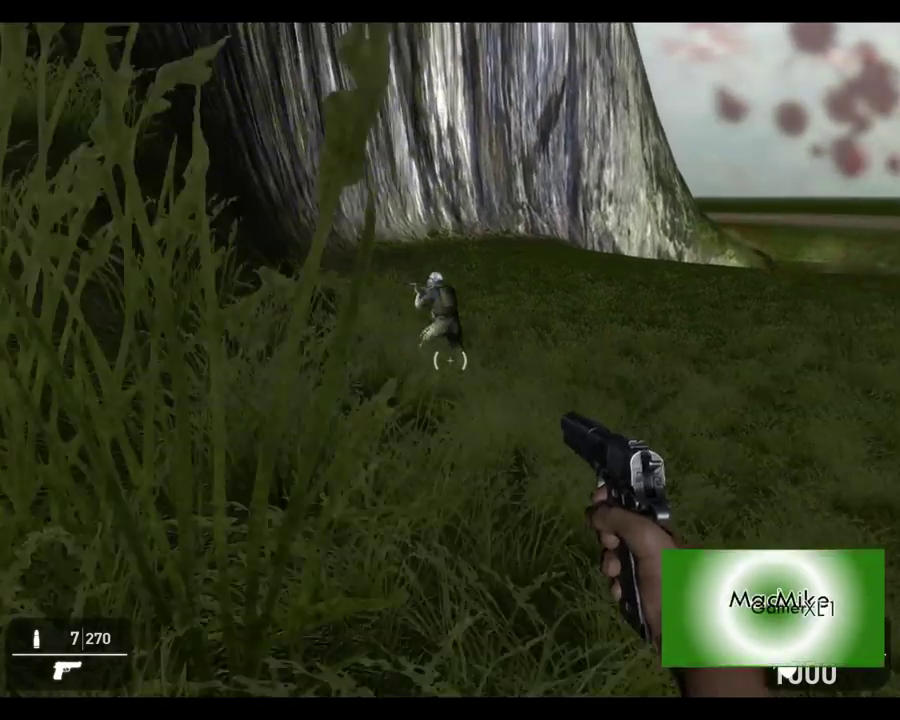
Step: Shoot down the soldiers at the foot of the mountain
{"action": "left_click", "coordinate": [450, 360]}
{"action": "left_click", "coordinate": [450, 360]}
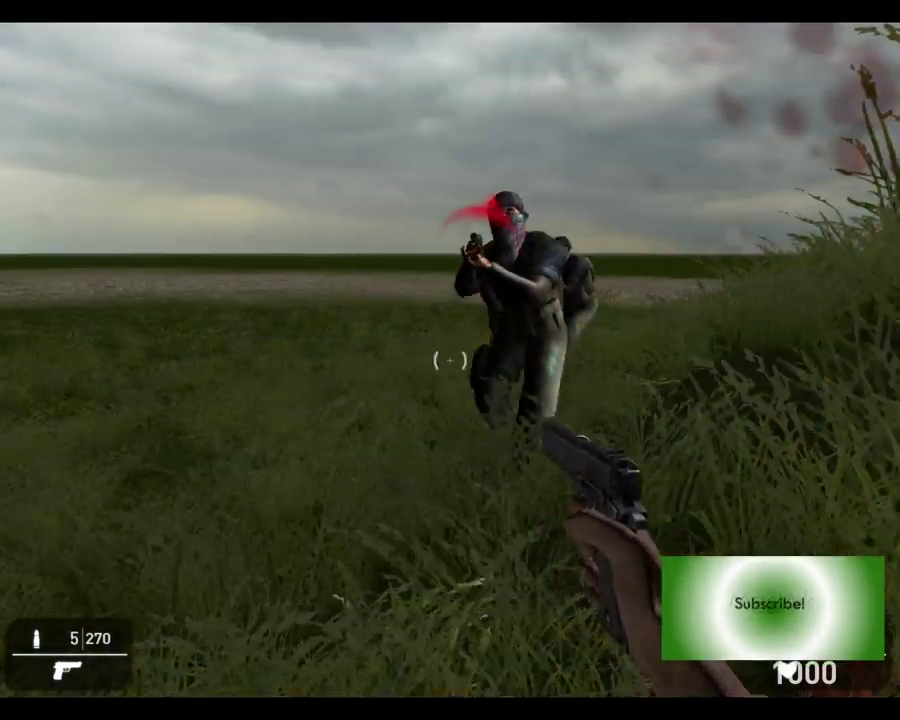
{"action": "left_click", "coordinate": [450, 360]}
{"action": "left_click", "coordinate": [450, 360]}
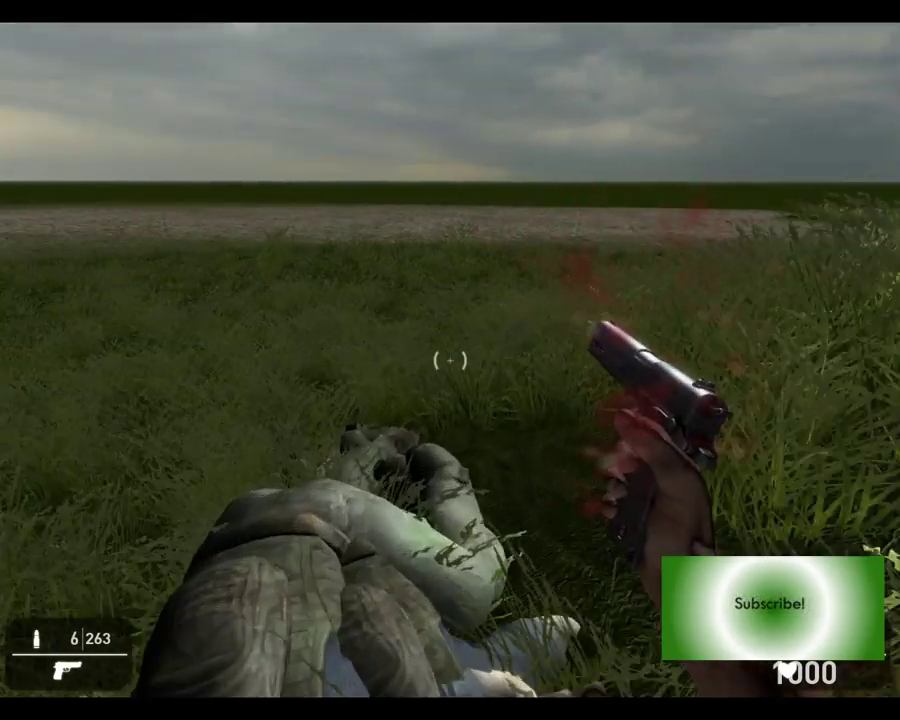
Step: Explore the test level on foot, climbing the grassy slope to the mountain and passing through the water
{"action": "key", "text": "w"}
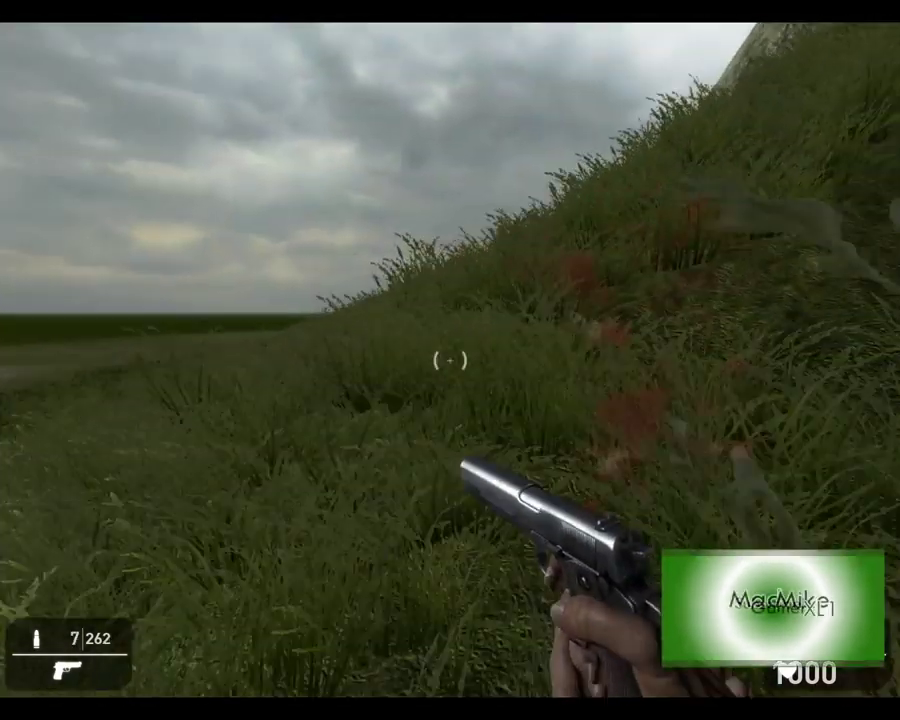
{"action": "key", "text": "w"}
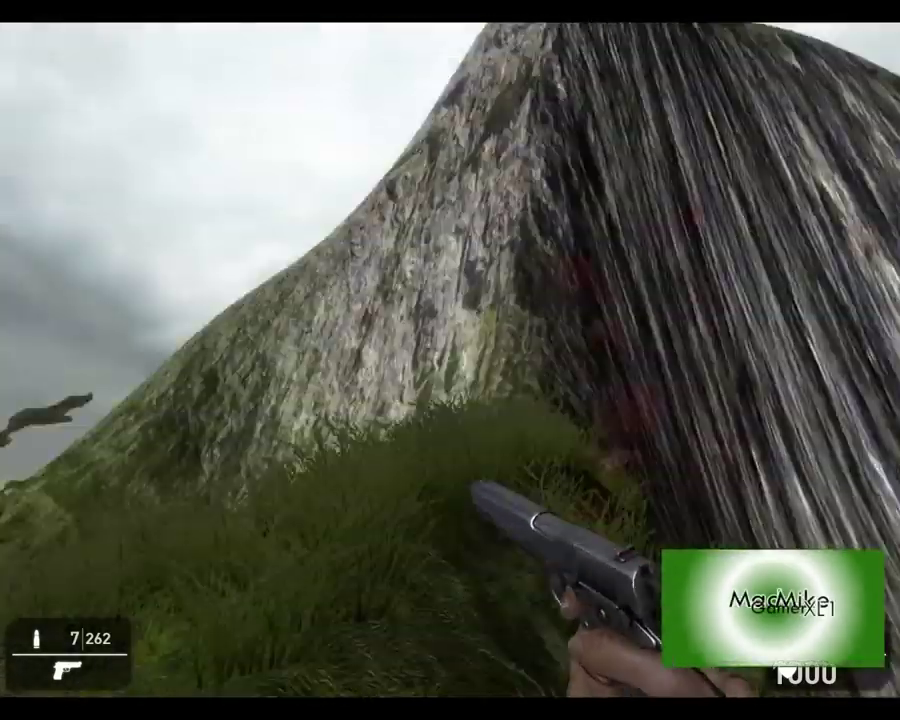
{"action": "key", "text": "w"}
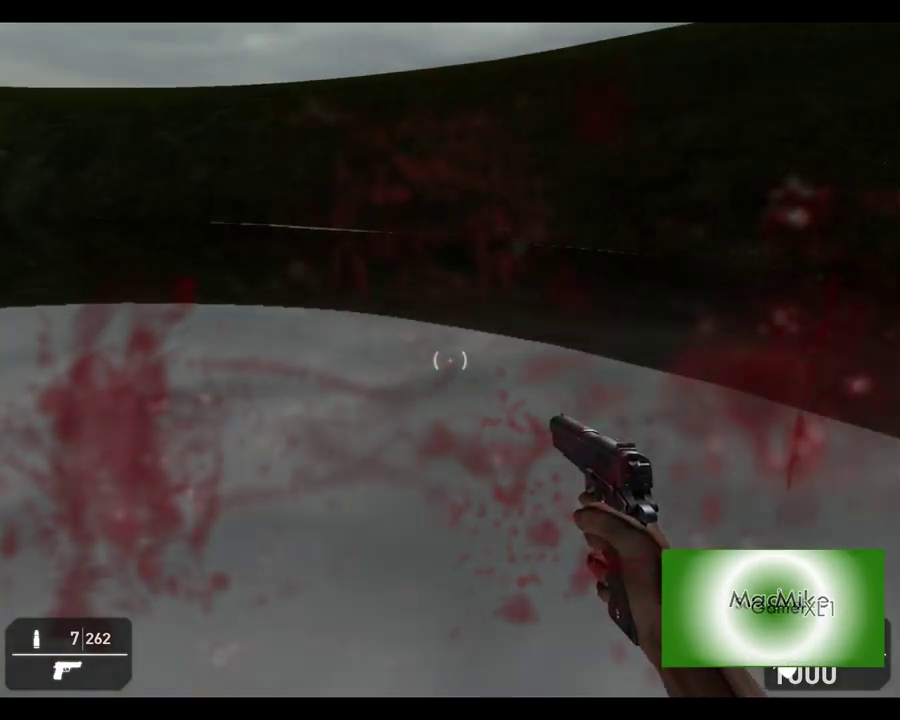
{"action": "key", "text": "w"}
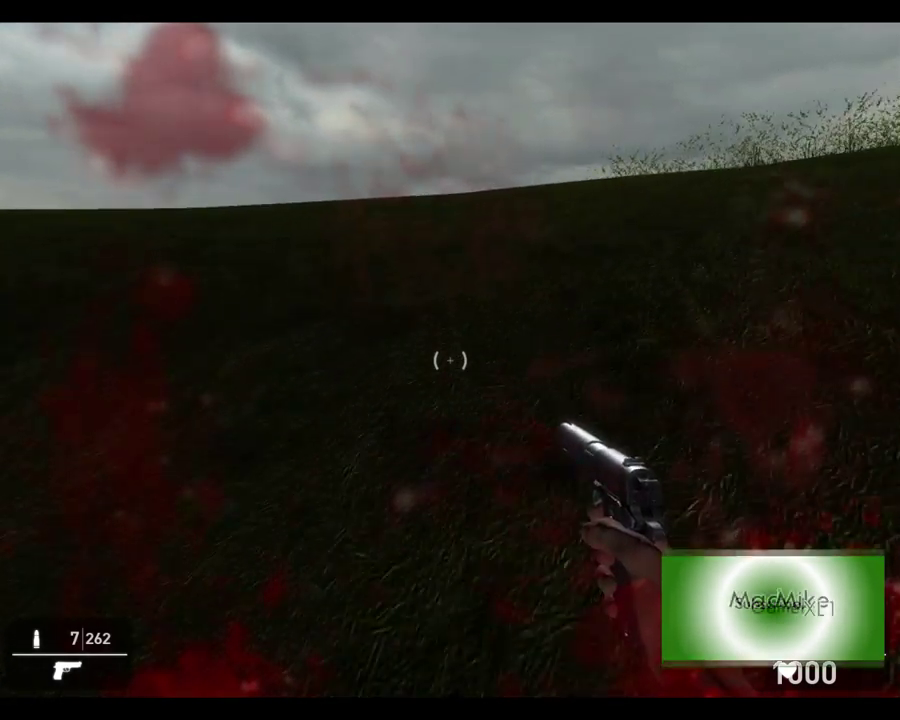
Step: Continue exploring the test level on foot, passing the pond and crossing the grass to the foot of the mountain
{"action": "key", "text": "w"}
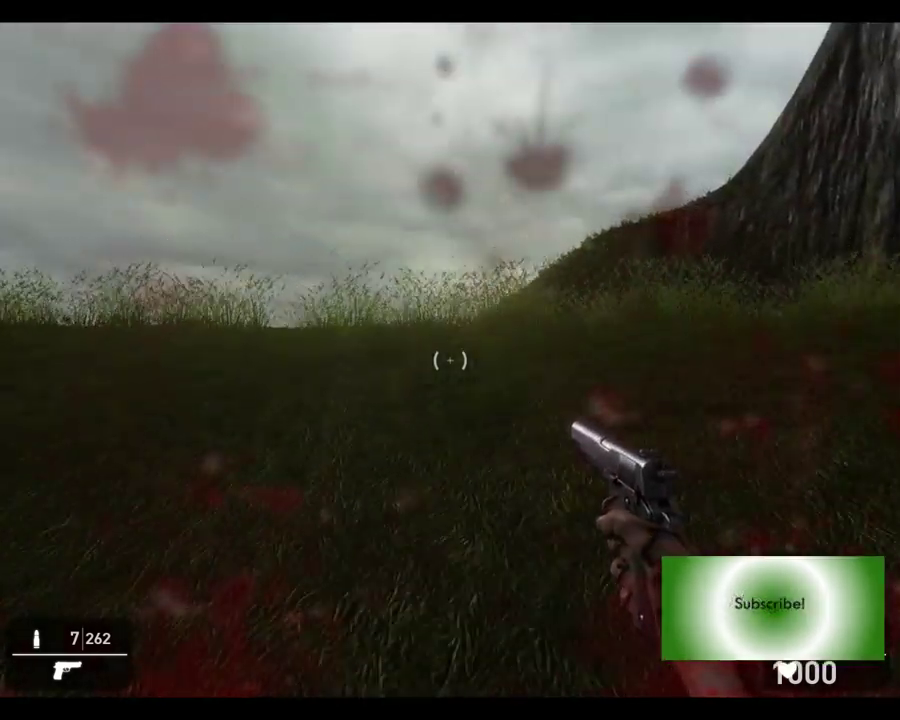
{"action": "key", "text": "w"}
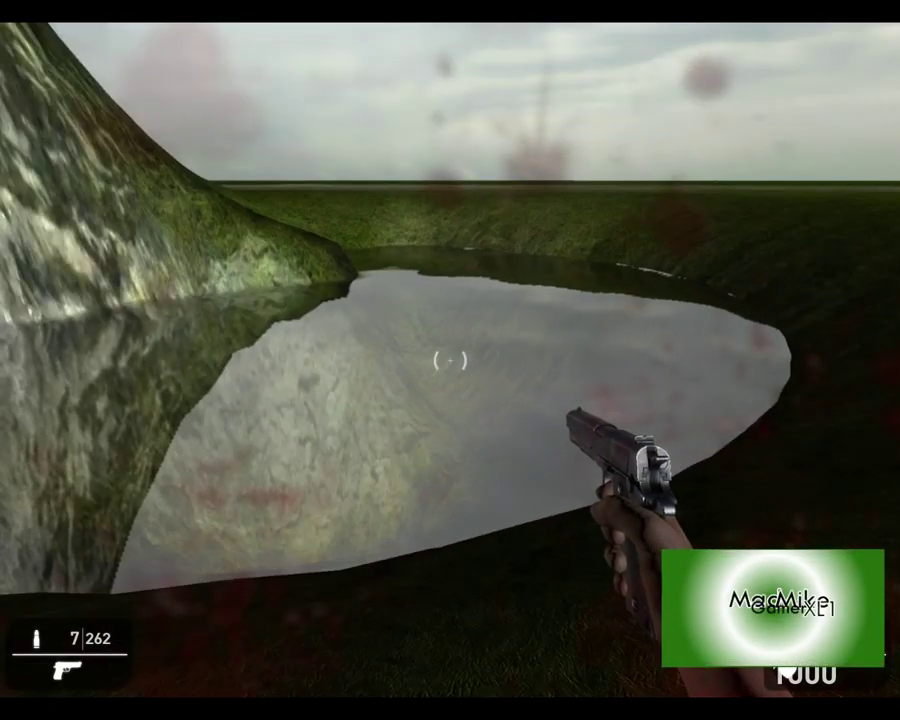
{"action": "key", "text": "d"}
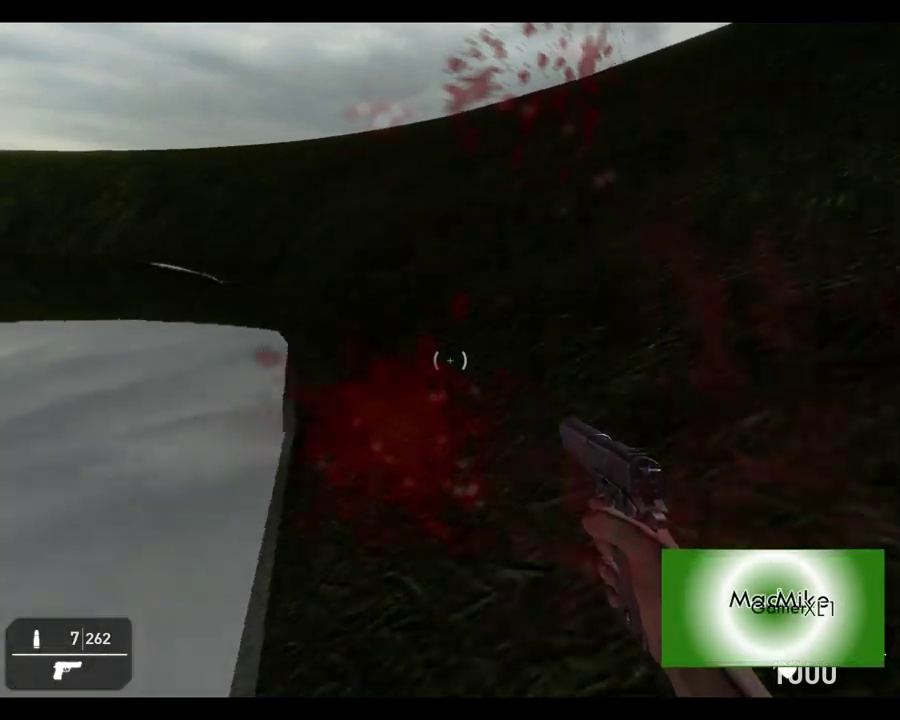
{"action": "key", "text": "w"}
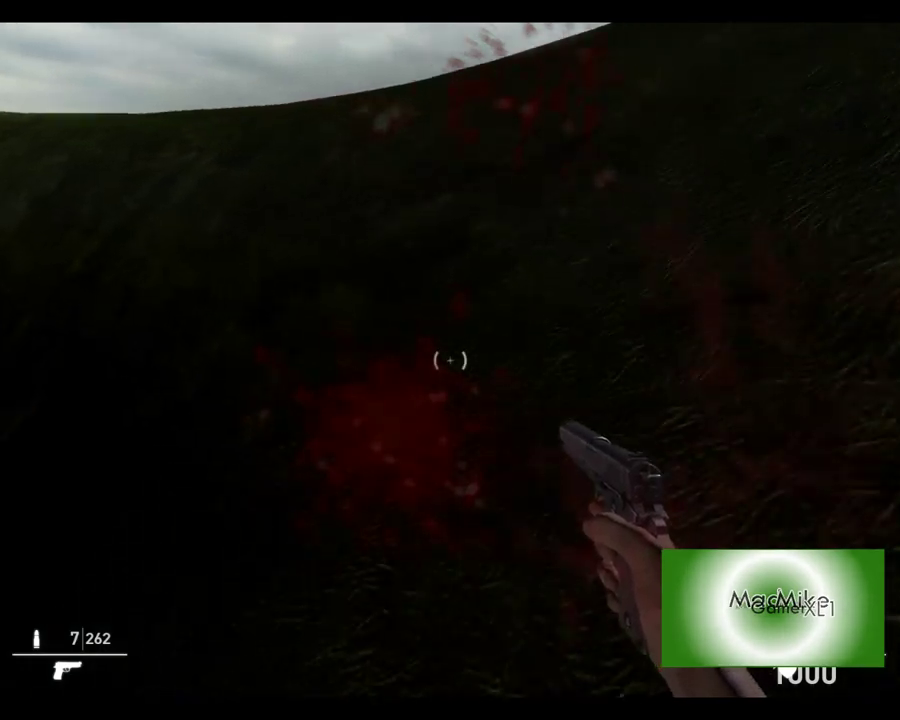
{"action": "key", "text": "w"}
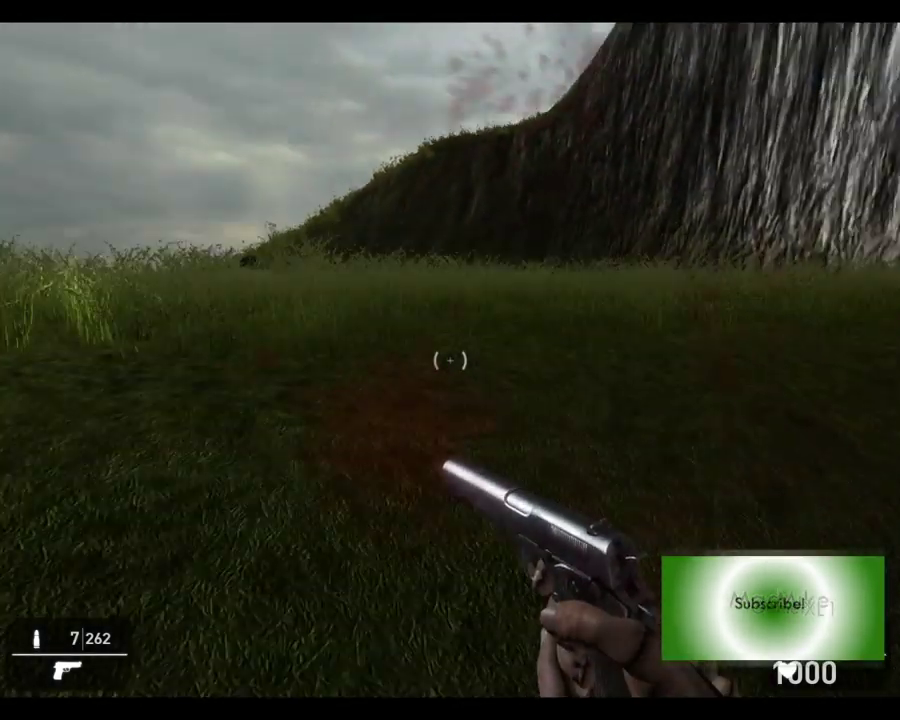
{"action": "key", "text": "w"}
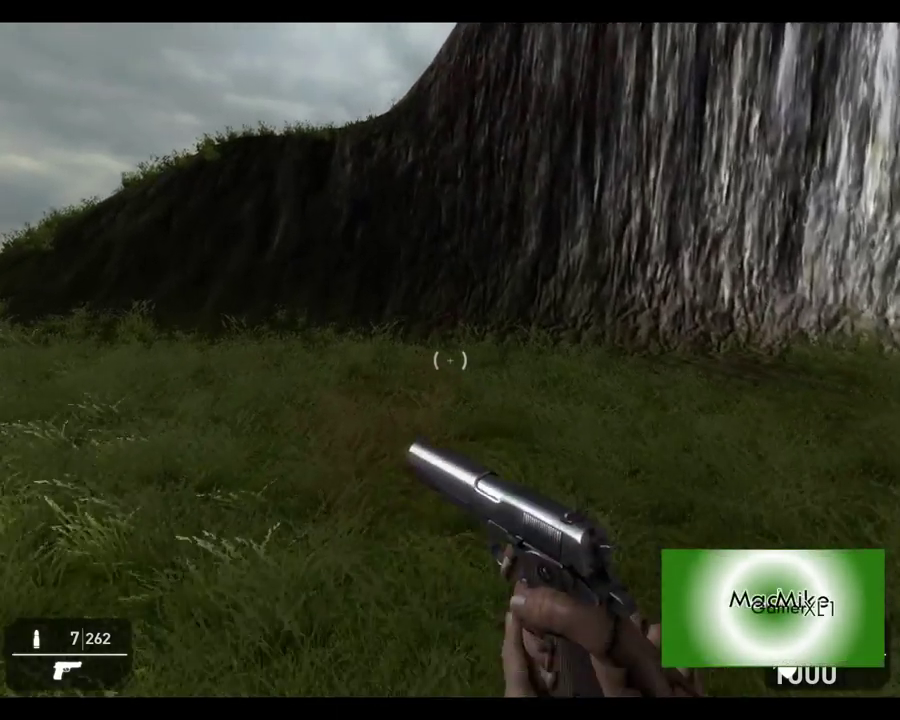
{"action": "key", "text": "w"}
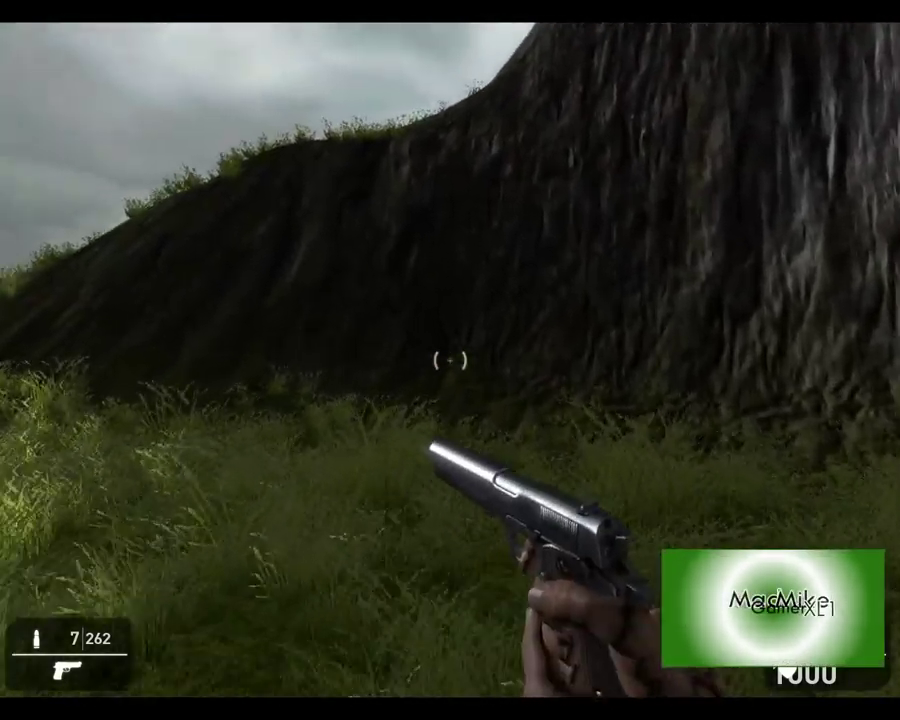
Step: Walk through the grass towards the gravel path, then end the test game and return to the level editor
{"action": "key", "text": "w"}
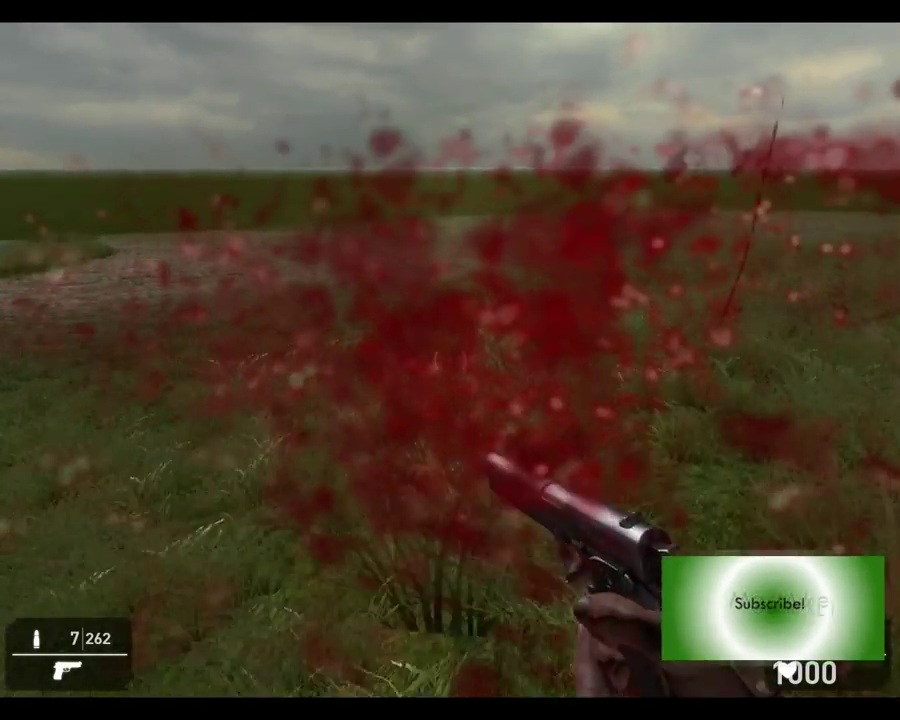
{"action": "key", "text": "w"}
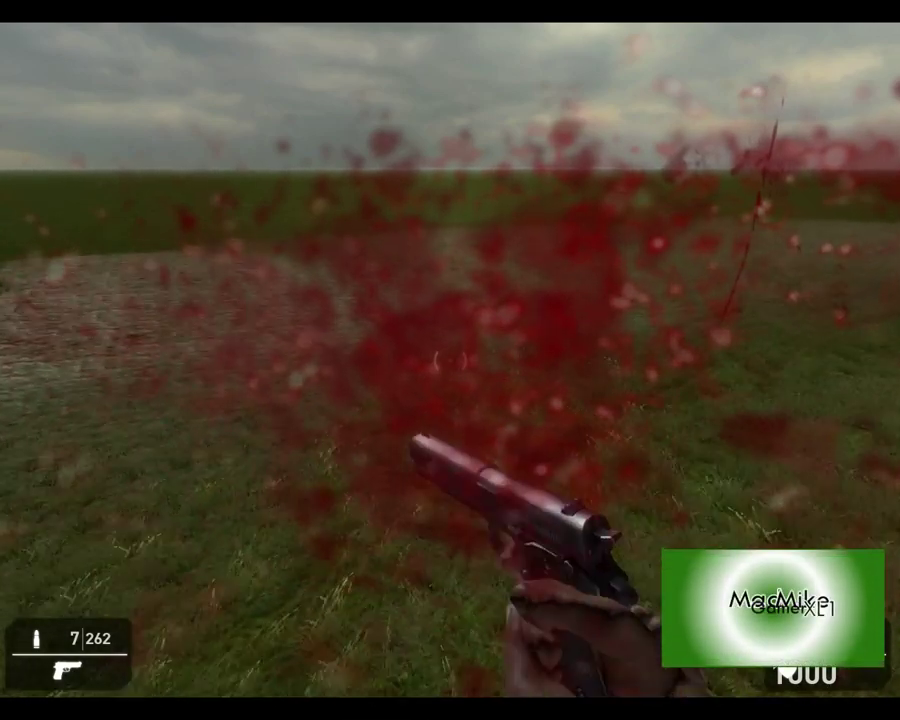
{"action": "key", "text": "s"}
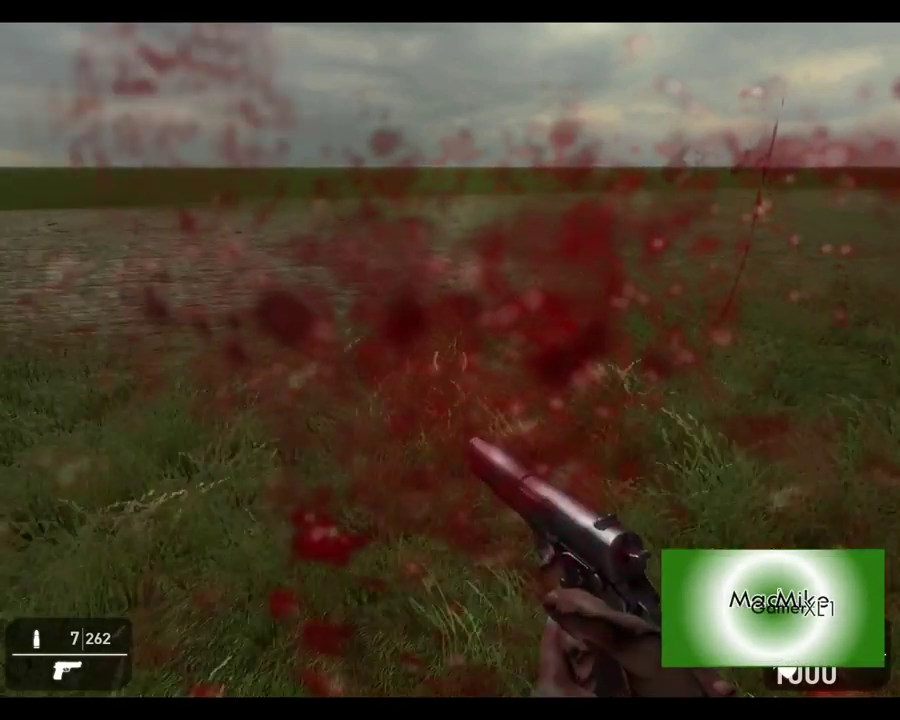
{"action": "key", "text": "w"}
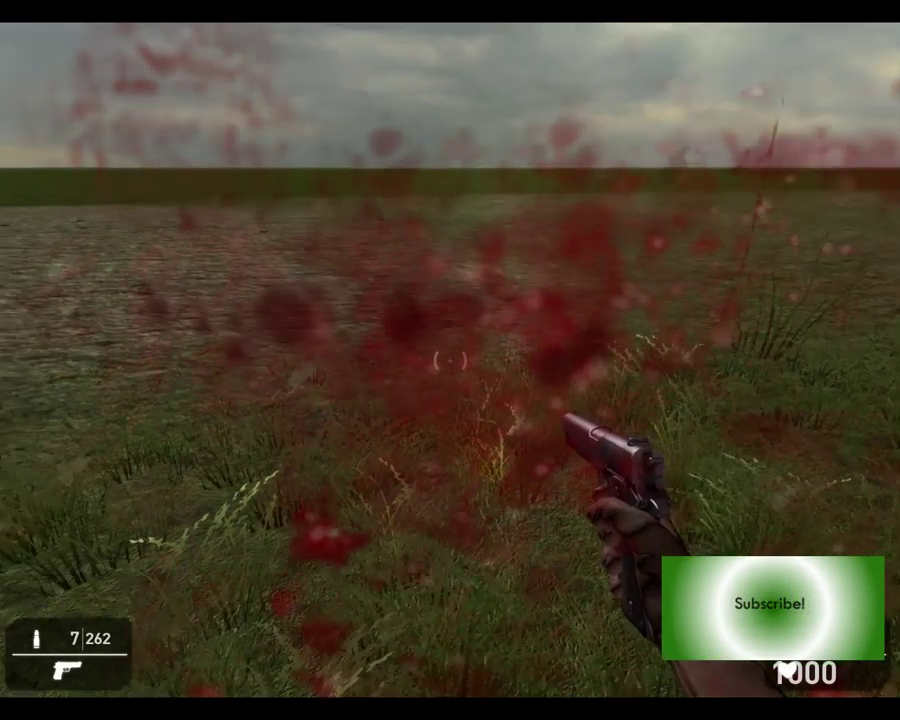
{"action": "key", "text": "Escape"}
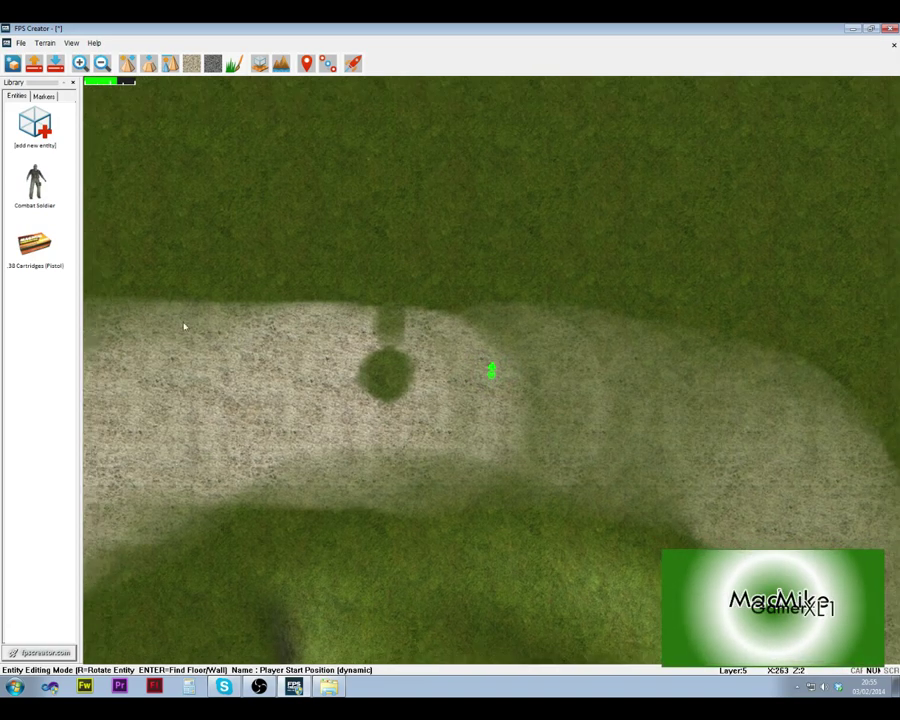
Step: Look through the Weapons category of the entity library and close it without adding an entity
{"action": "left_click", "coordinate": [40, 134]}
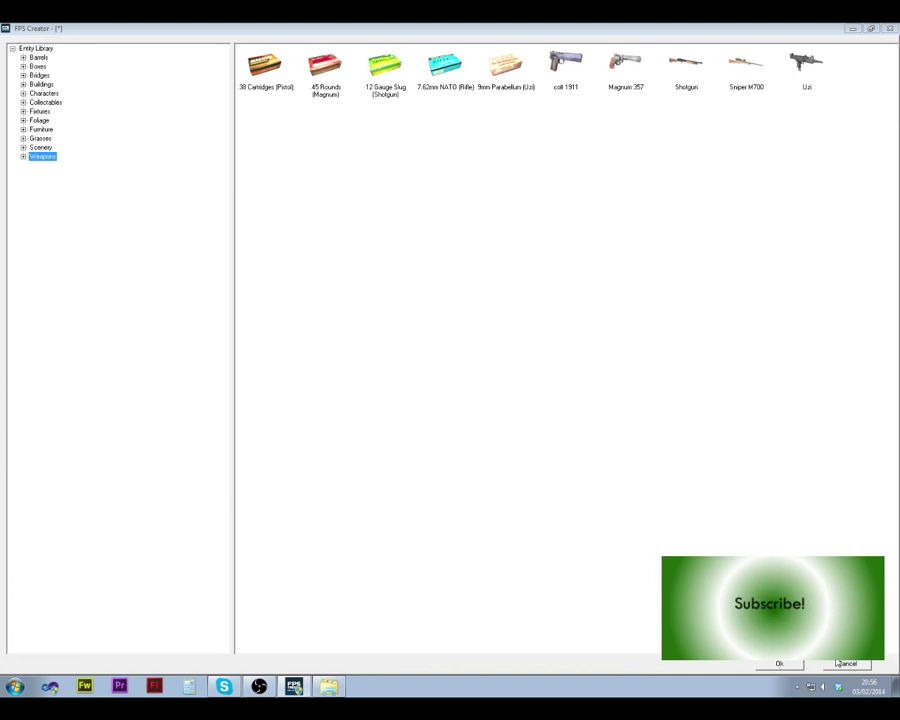
{"action": "left_click", "coordinate": [846, 664]}
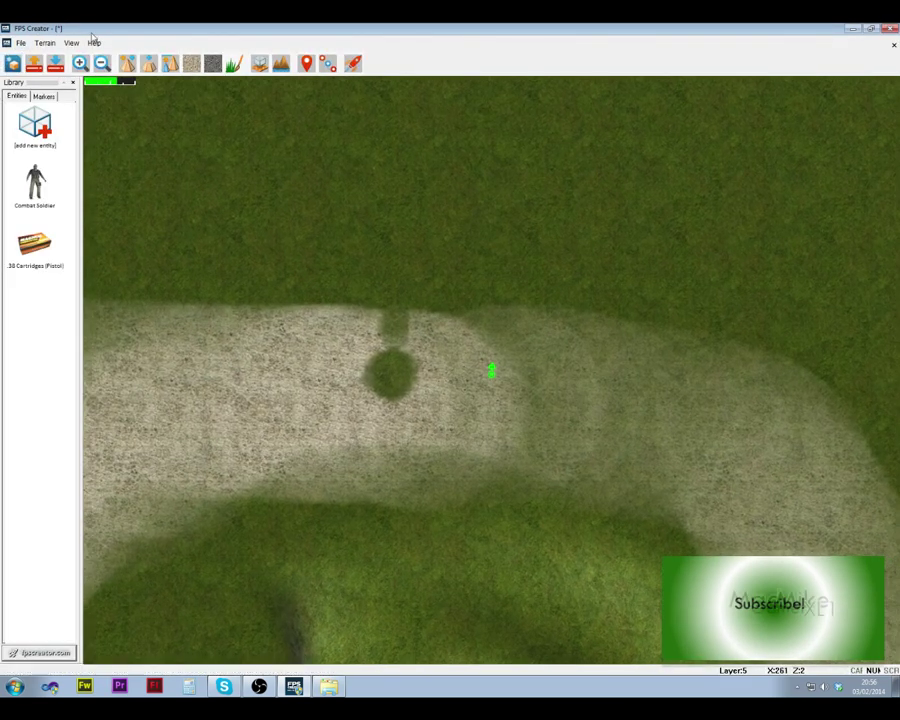
Step: Save the level in the mapbank folder under the file name "YouTube Tutorial Series"
{"action": "left_click", "coordinate": [21, 43]}
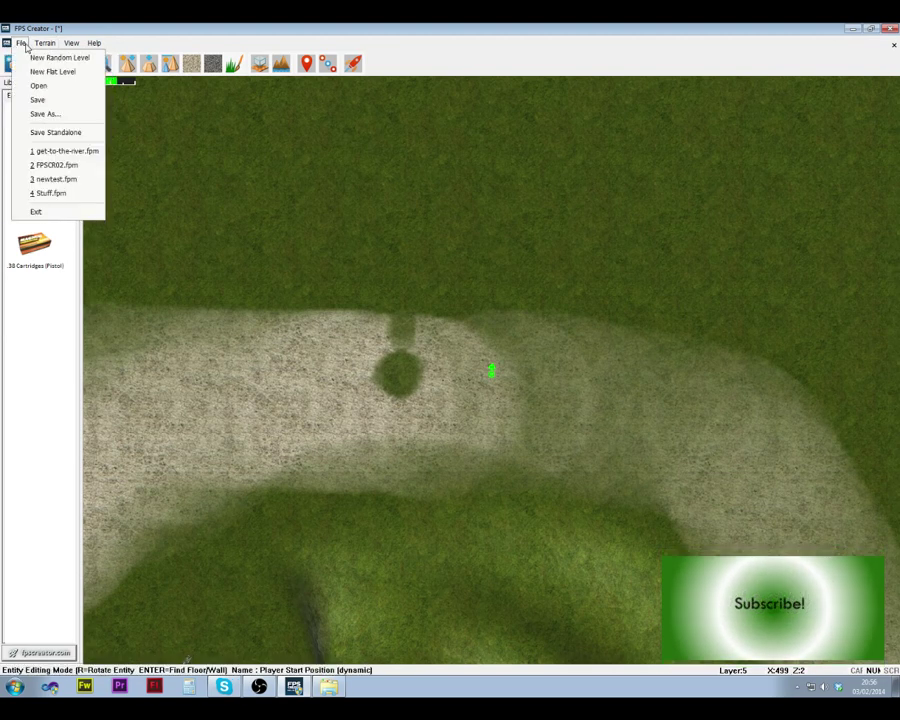
{"action": "left_click", "coordinate": [50, 101]}
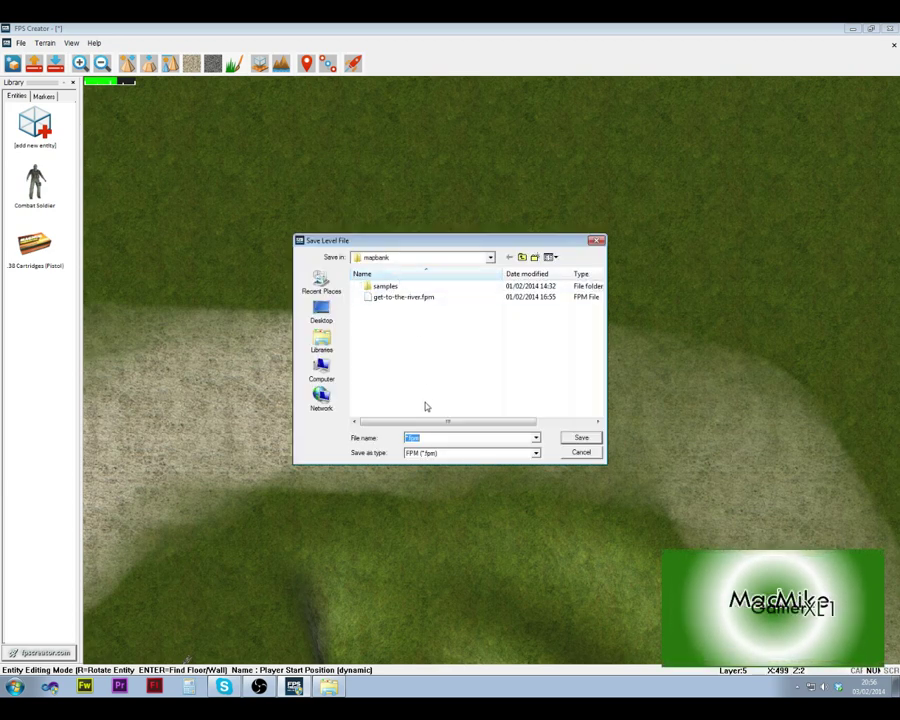
{"action": "type", "text": "Yout"}
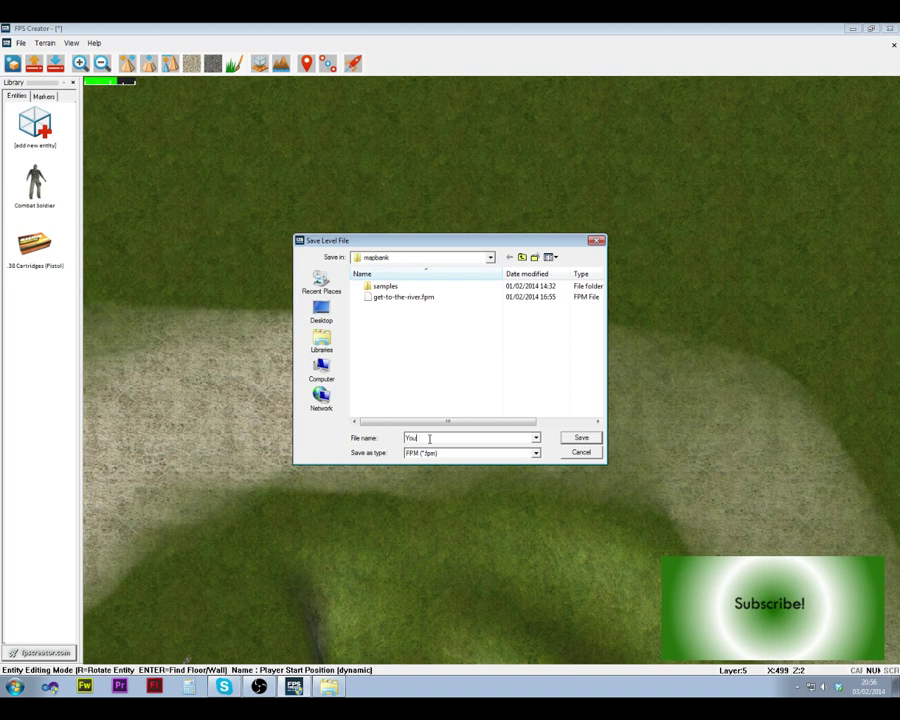
{"action": "type", "text": "ube Tutorial Se"}
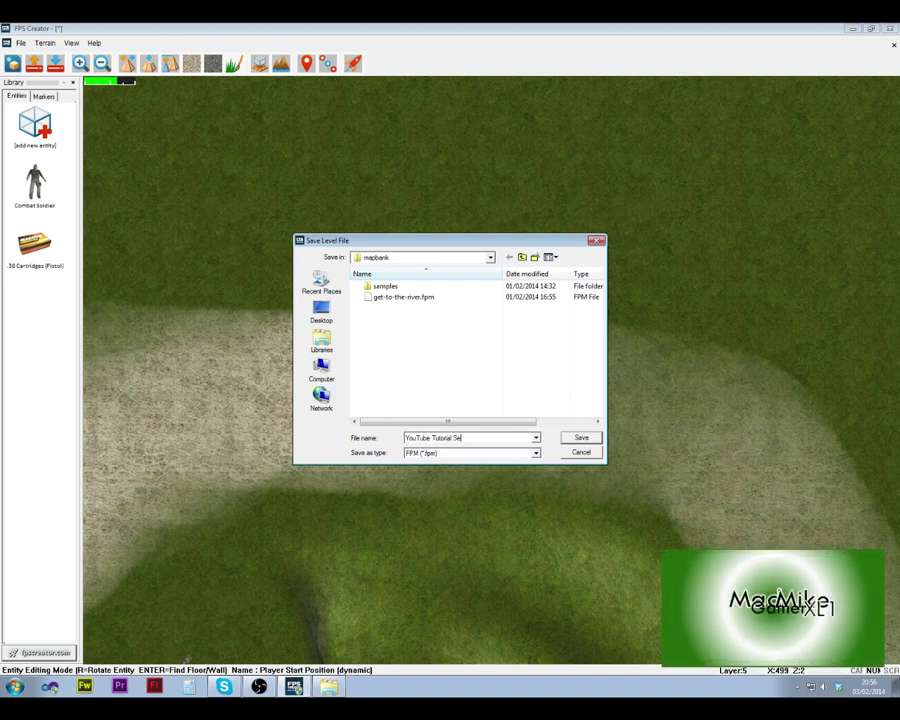
{"action": "type", "text": "ries Pt1"}
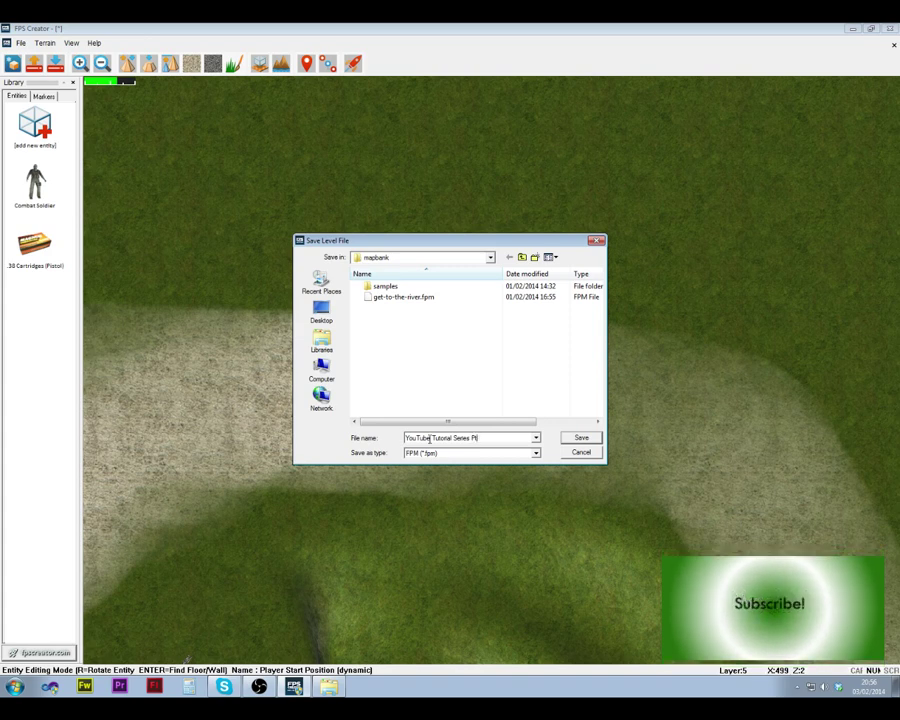
{"action": "key", "text": "Return"}
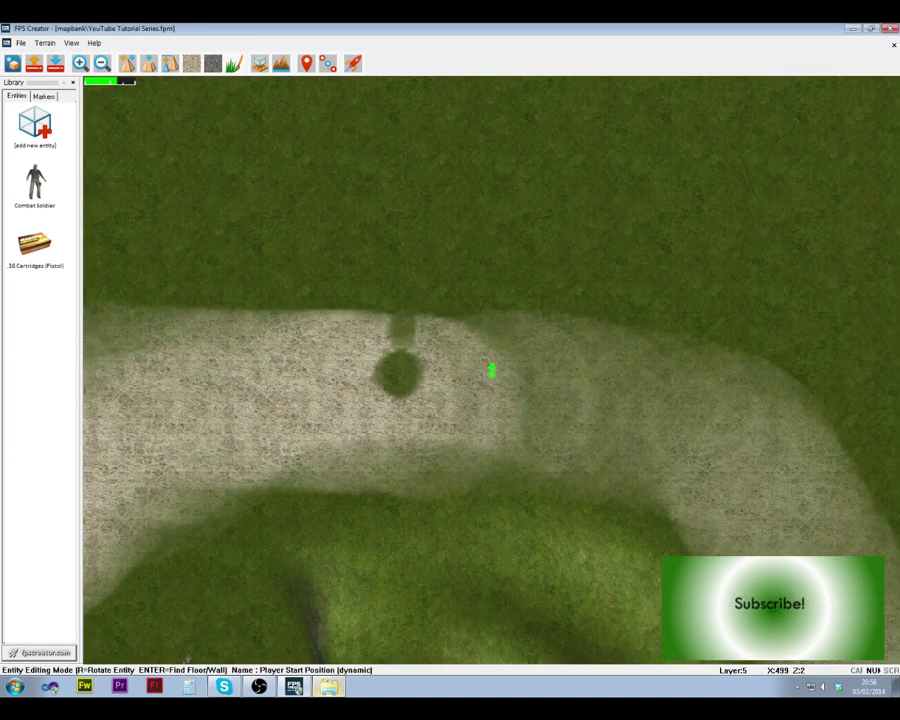
{"action": "left_click", "coordinate": [30, 44]}
{"action": "left_click", "coordinate": [120, 27]}
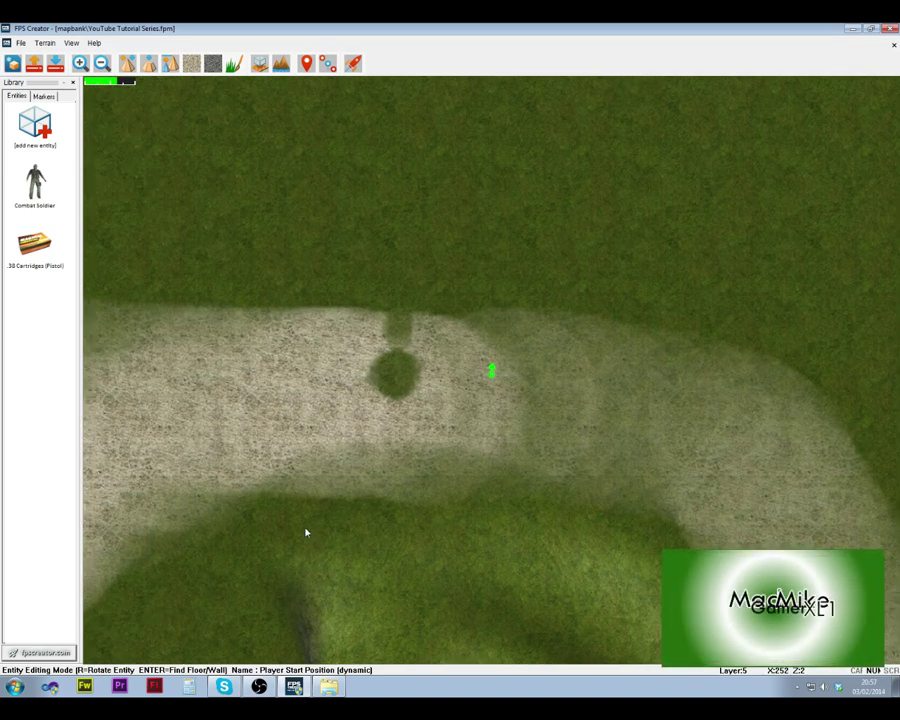
Step: Inspect the .38 Cartridges ammo box beside the player start marker up close, and survey the surrounding path and grass
{"action": "scroll", "coordinate": [321, 488], "scroll_direction": "up", "scroll_amount": 5}
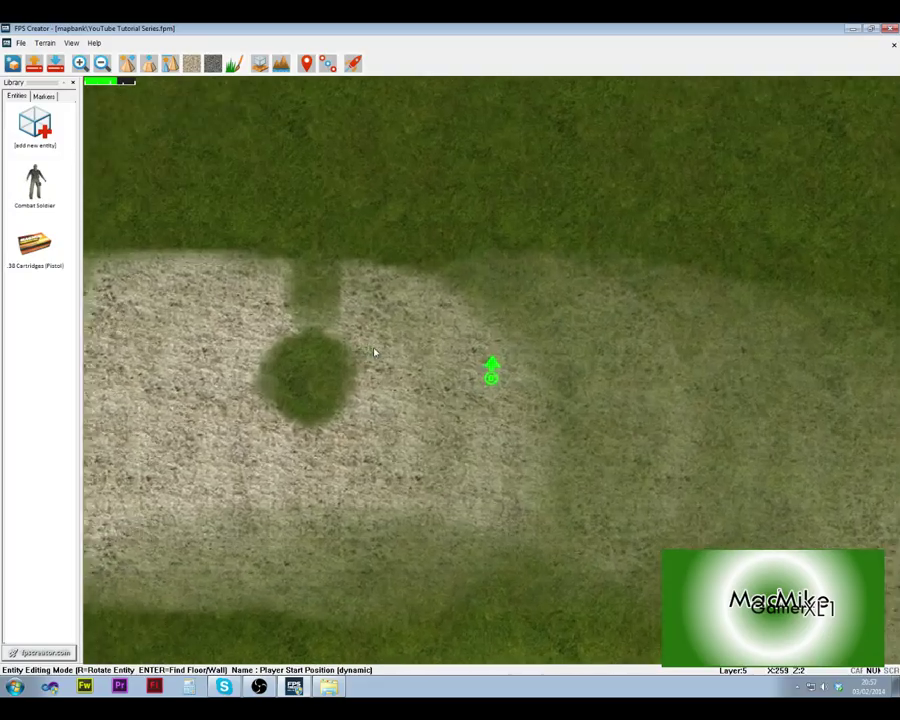
{"action": "scroll", "coordinate": [375, 352], "scroll_direction": "up", "scroll_amount": 6}
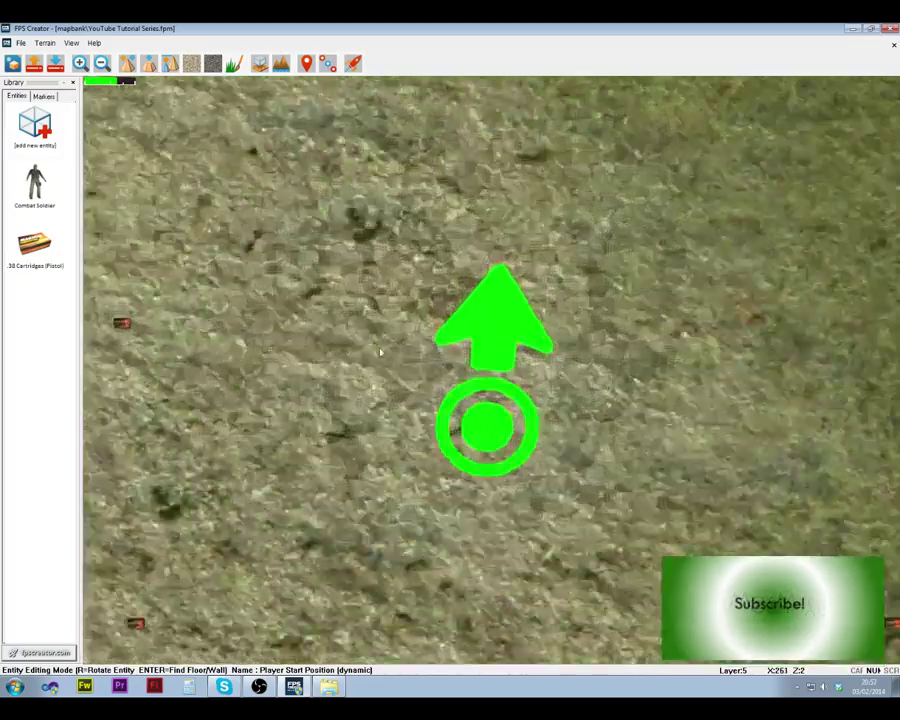
{"action": "scroll", "coordinate": [380, 352], "scroll_direction": "up", "scroll_amount": 3}
{"action": "key", "text": "Left"}
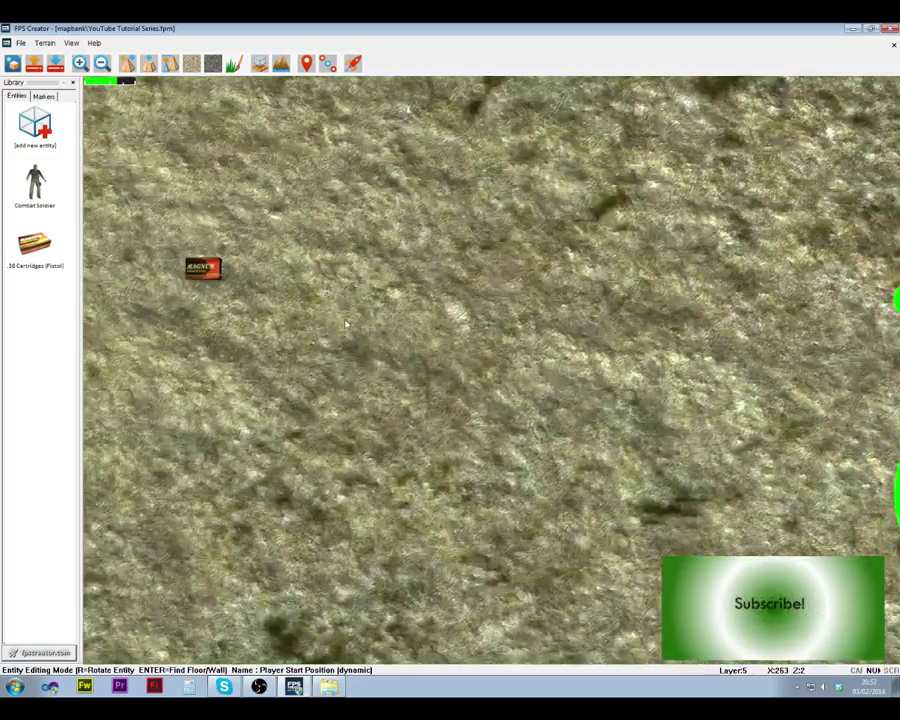
{"action": "key", "text": "Left"}
{"action": "key", "text": "Up"}
{"action": "key", "text": "Left"}
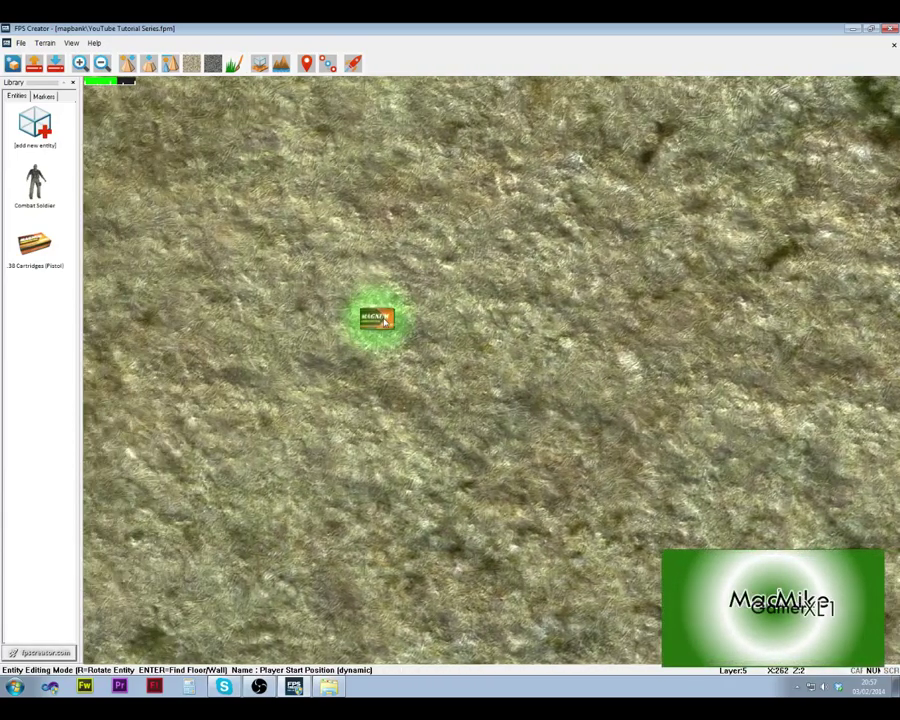
{"action": "scroll", "coordinate": [384, 321], "scroll_direction": "down", "scroll_amount": 8}
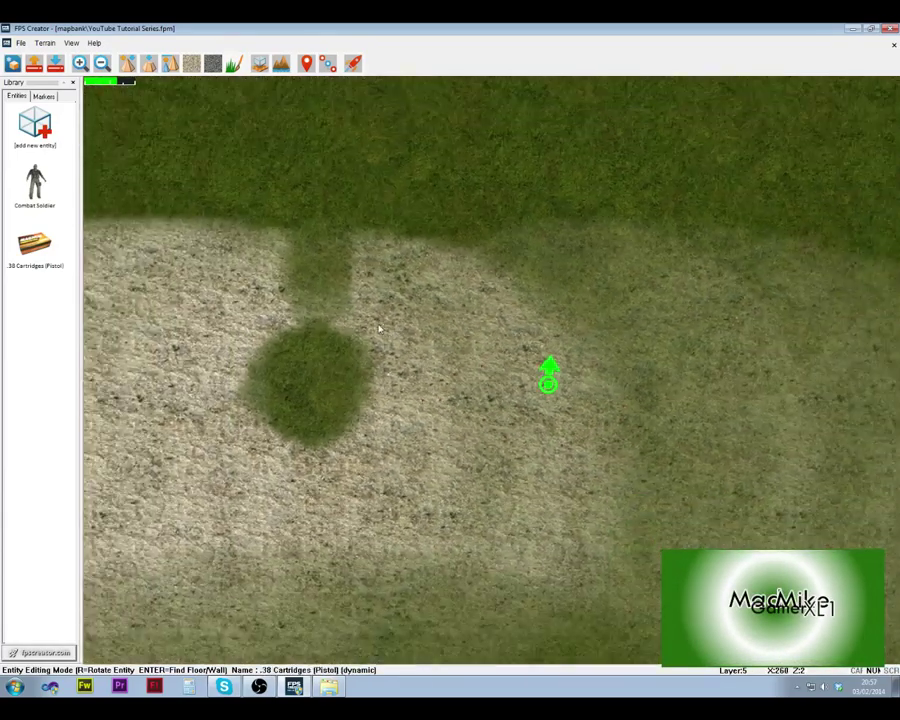
{"action": "key", "text": "Up"}
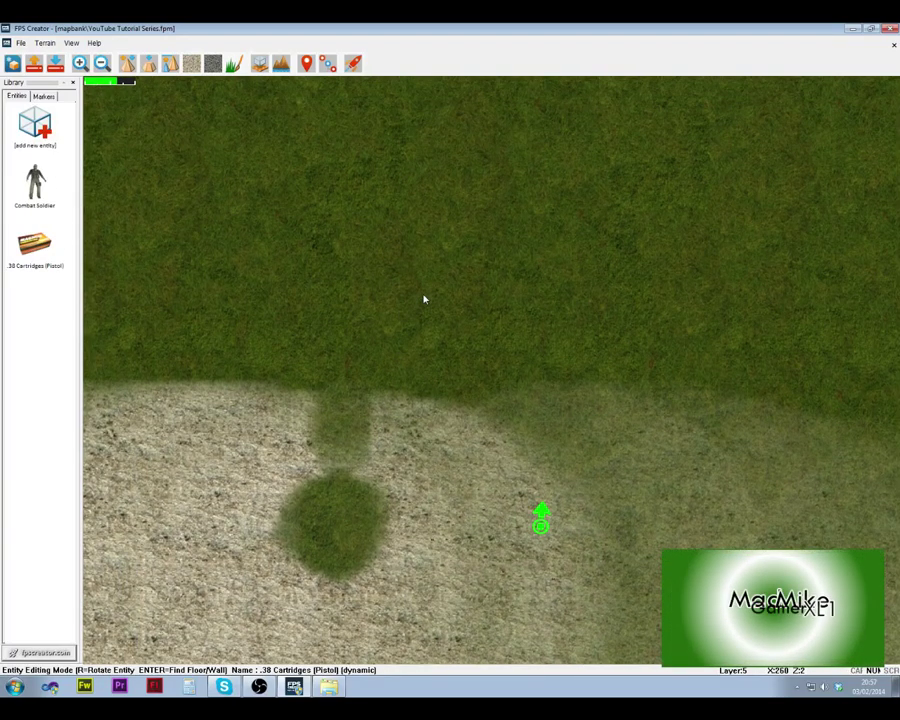
{"action": "key", "text": "Down"}
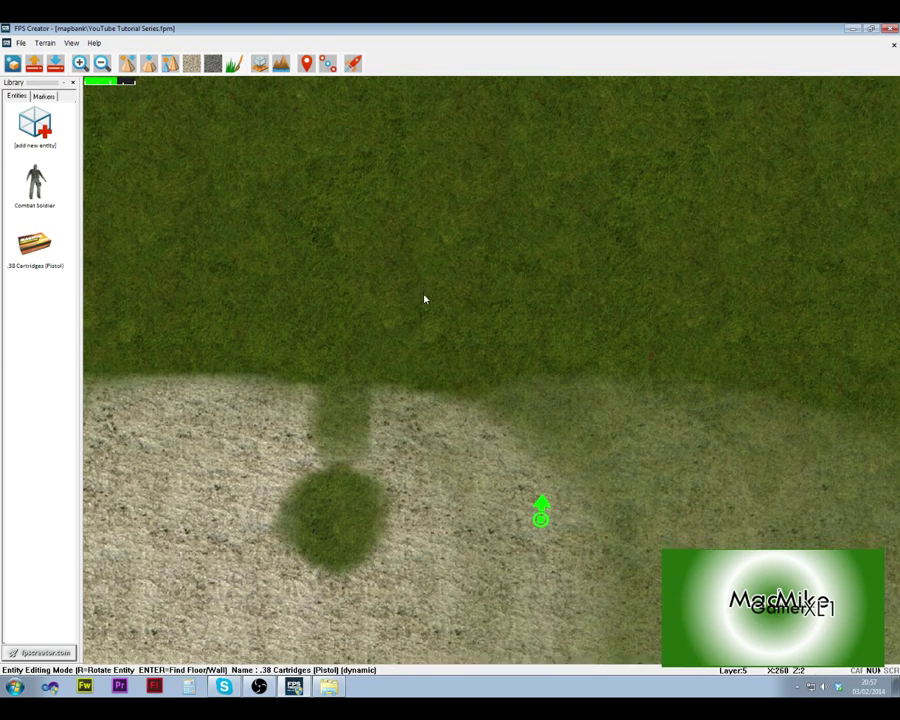